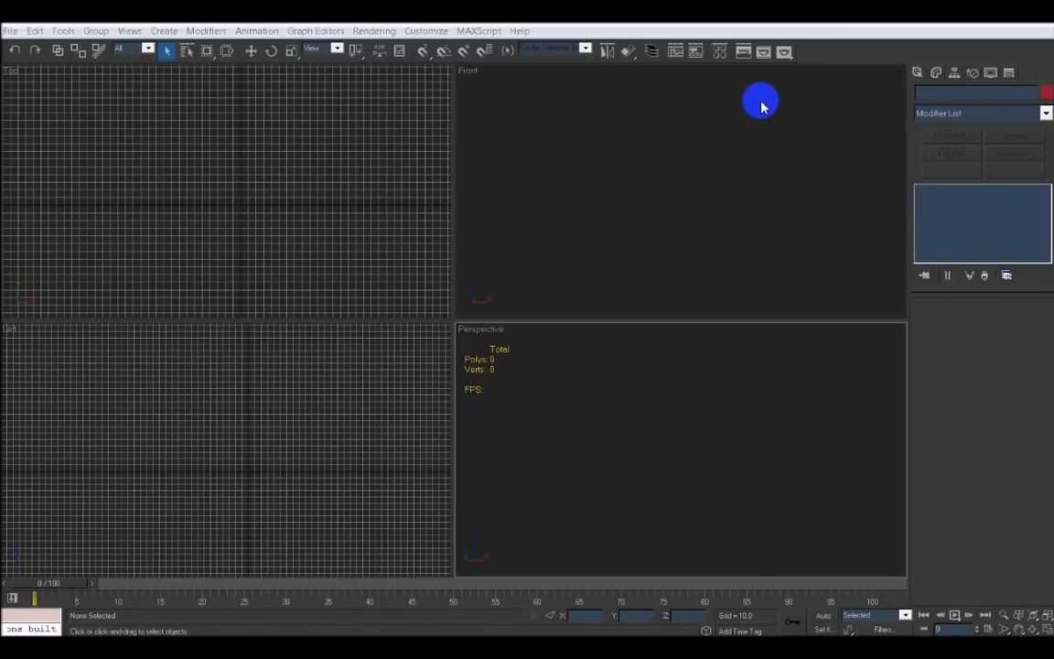
left_click(918, 73)
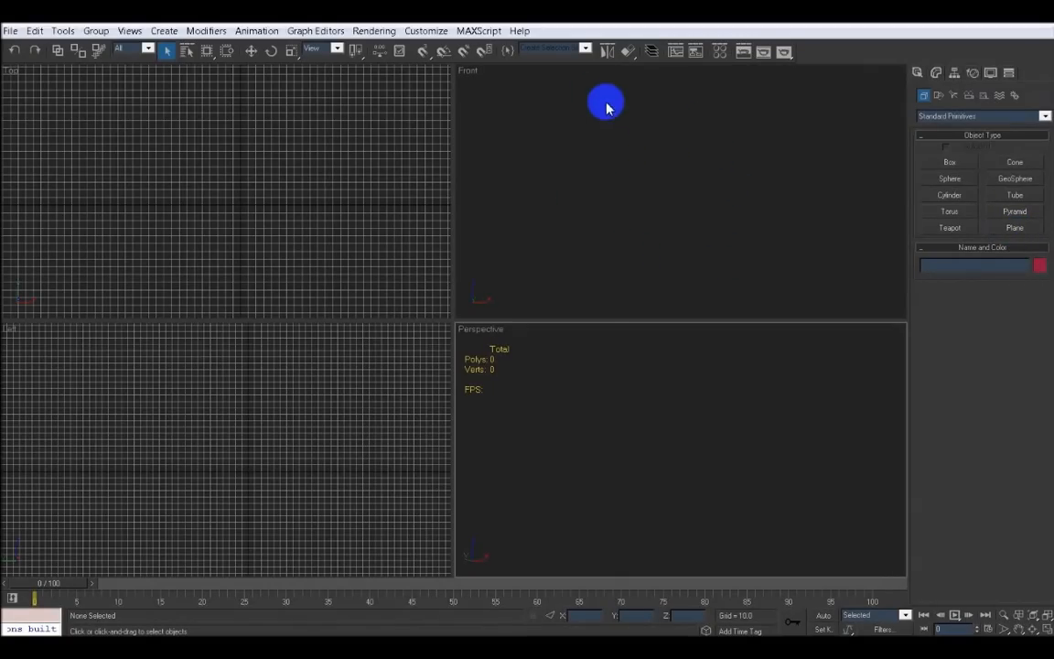
left_click(721, 53)
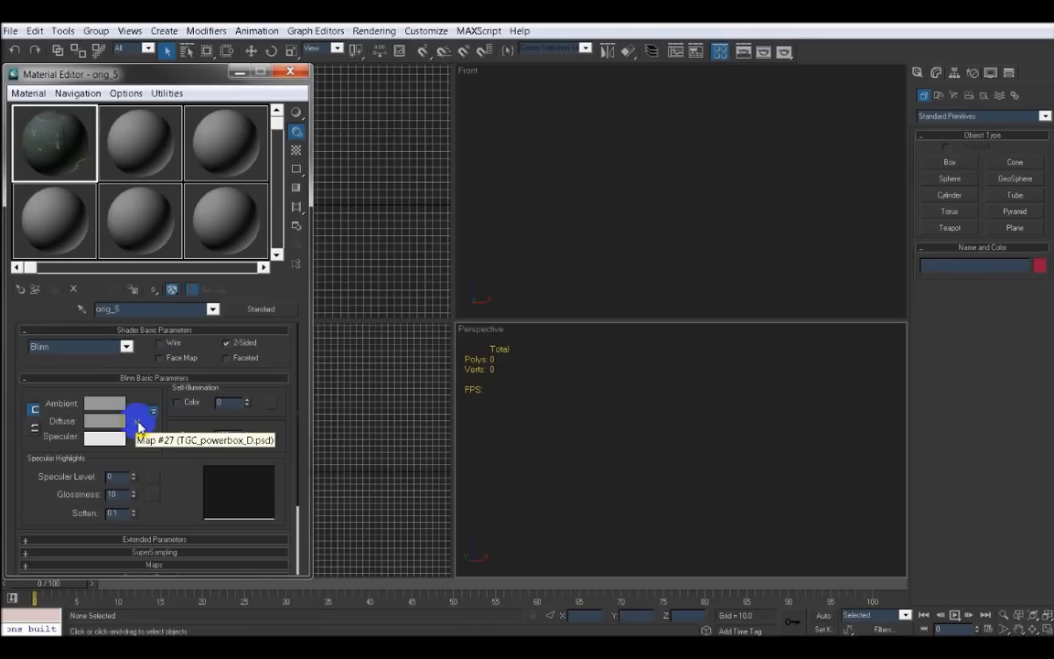
left_click(290, 73)
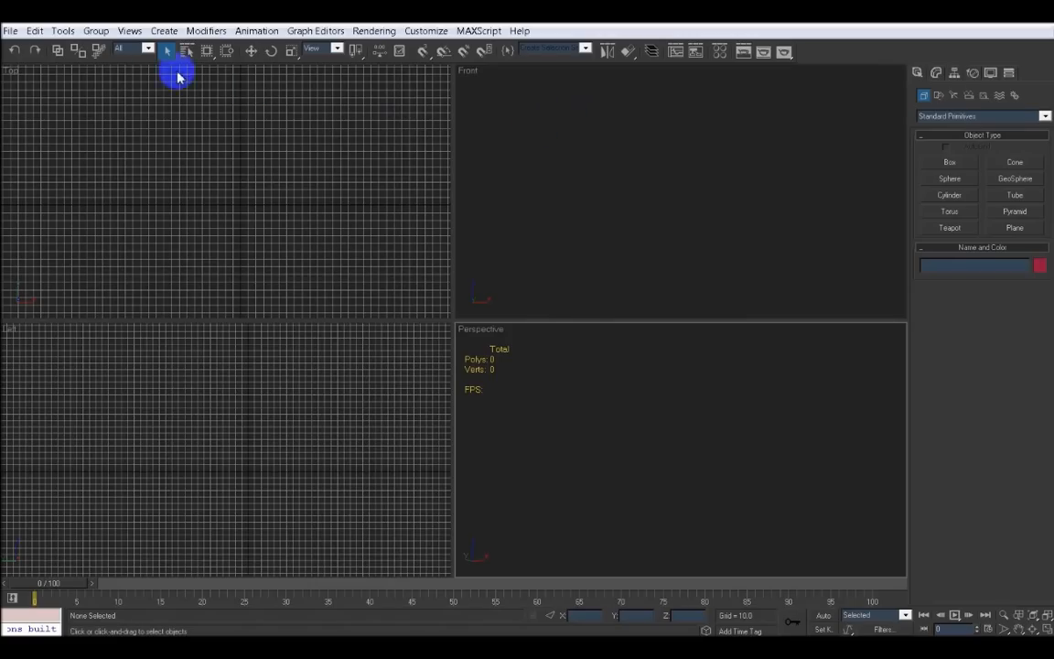
Import powerbox.obj from the tgc tutorial folder using the default OBJ import options
left_click(11, 33)
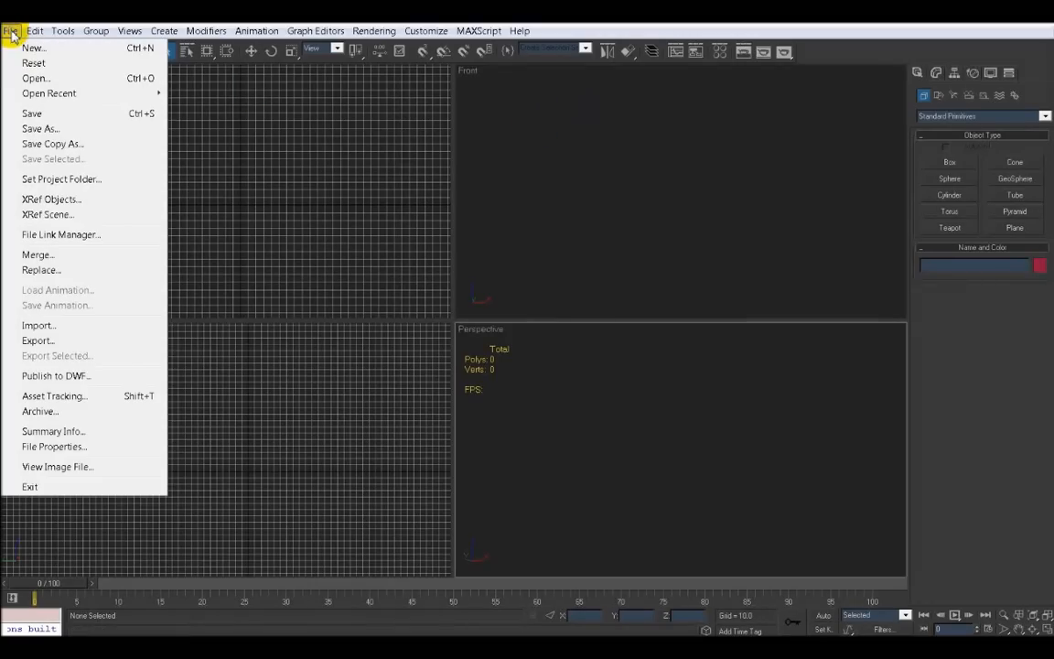
left_click(36, 326)
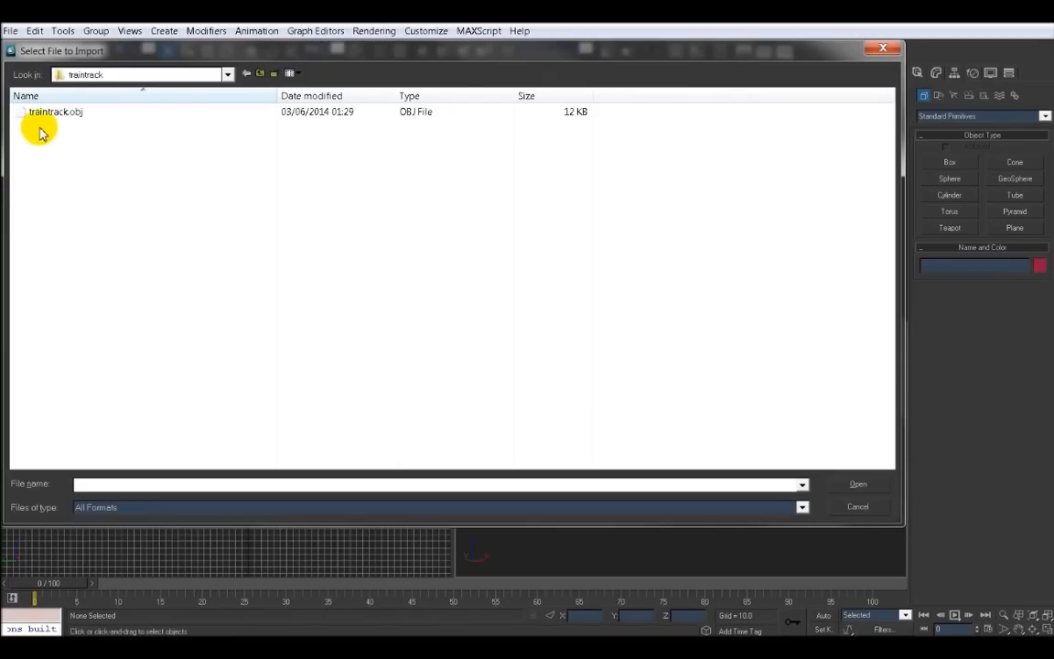
left_click(227, 74)
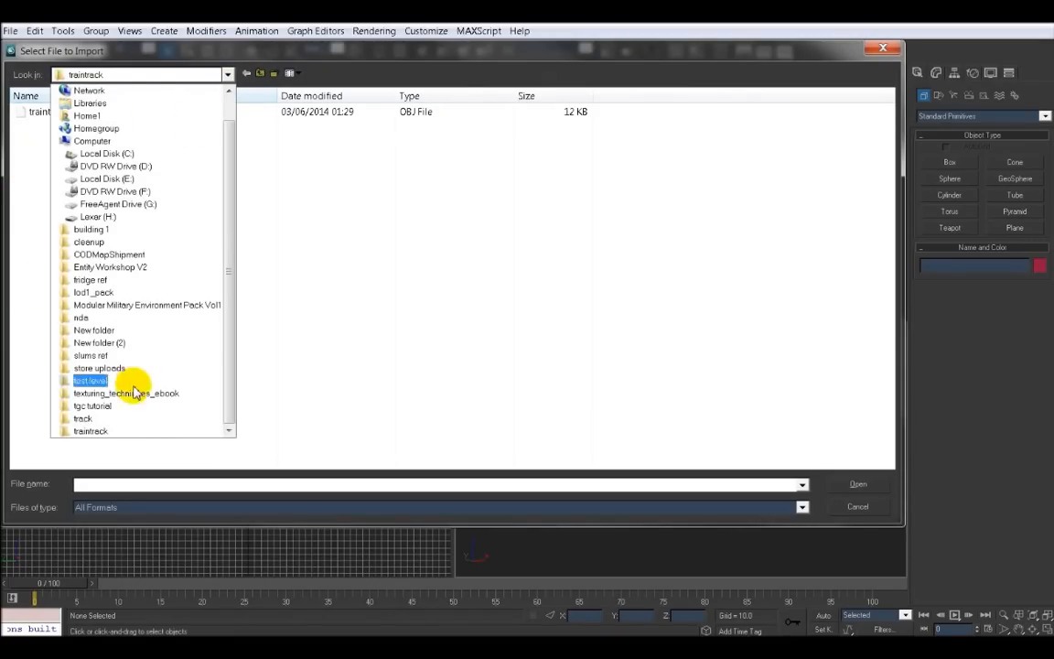
left_click(106, 406)
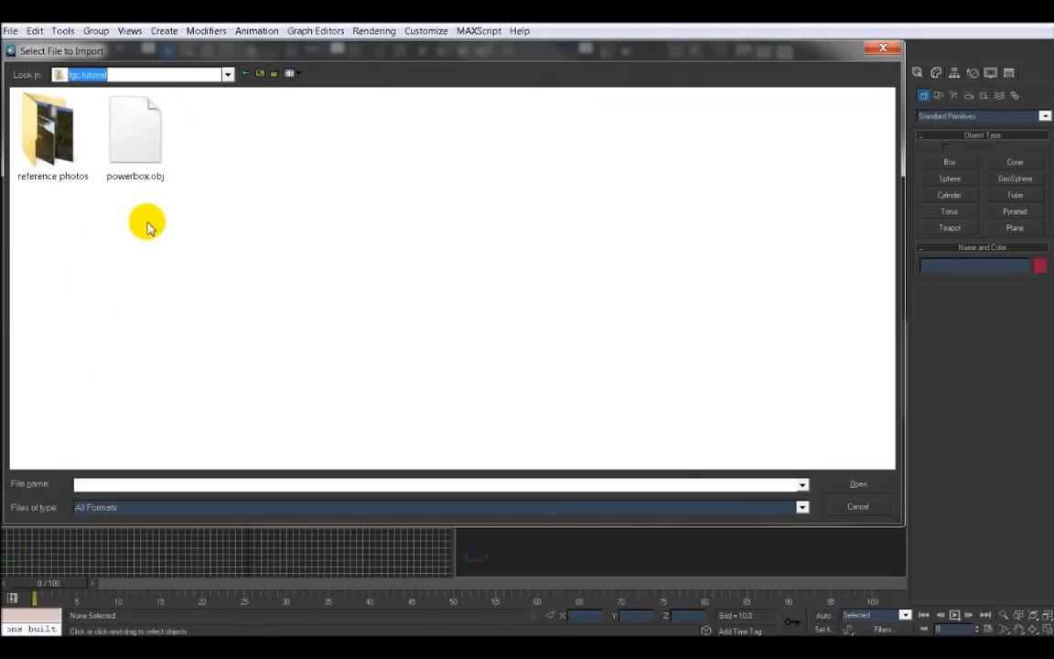
left_click(142, 152)
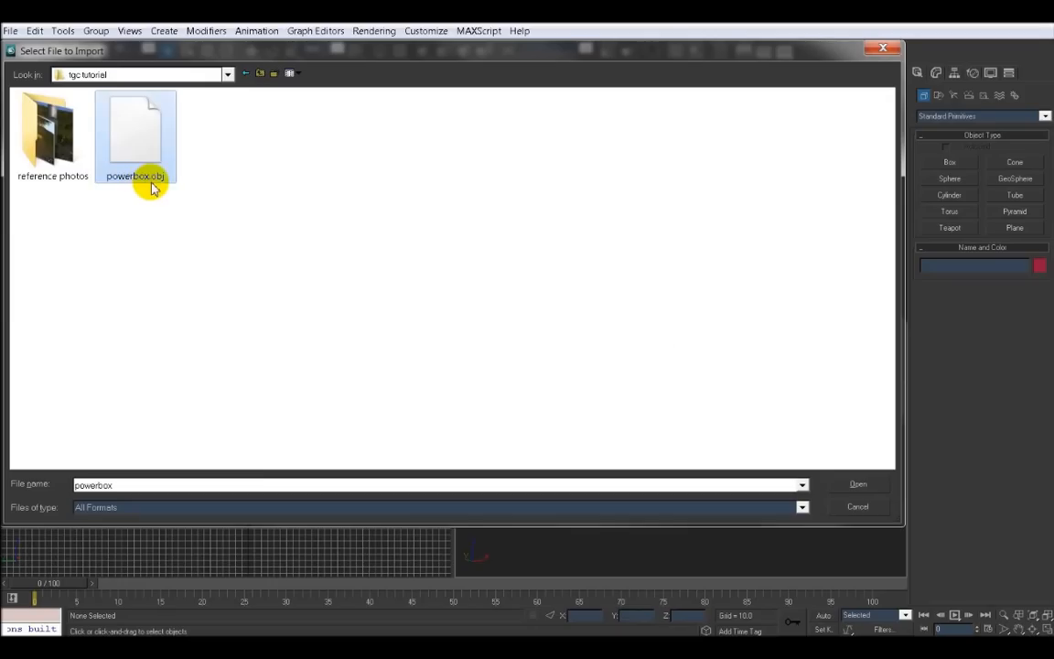
left_click(856, 484)
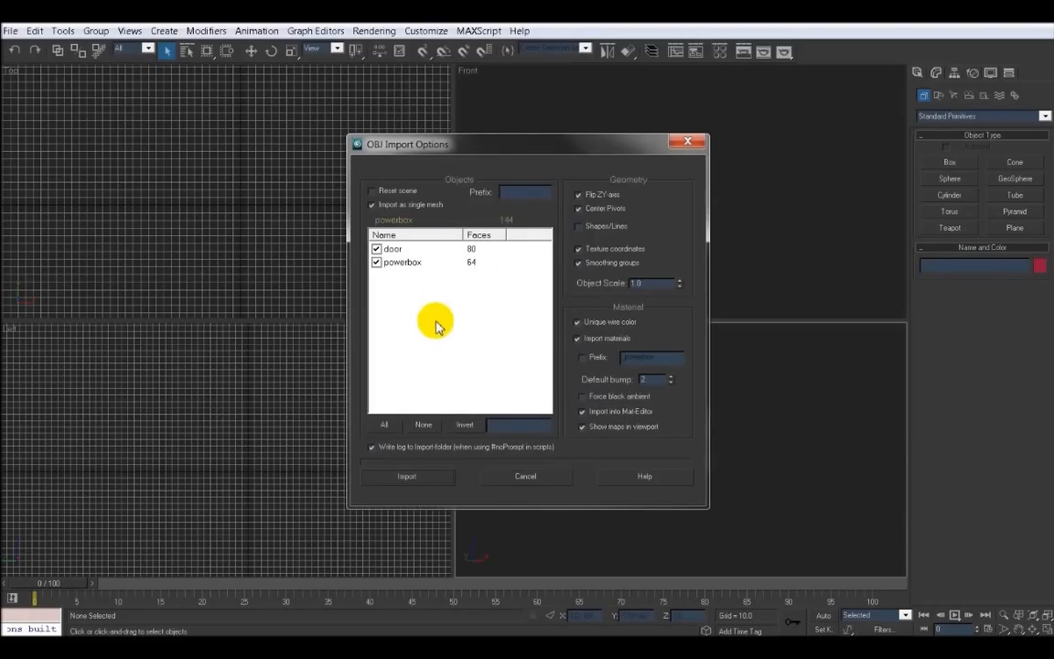
left_click(413, 476)
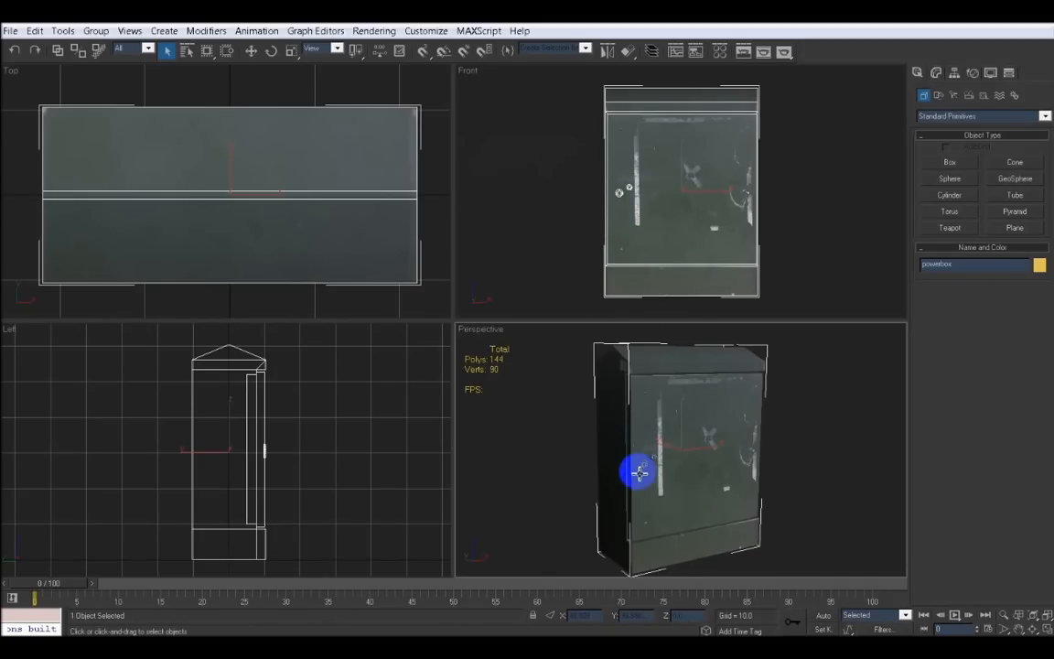
Move the imported powerbox about 80 units along the Y axis
mouse_move(639, 471)
middle_mouse_down("alt")
mouse_move(699, 485)
mouse_move(623, 461)
mouse_move(623, 477)
middle_mouse_up("alt")
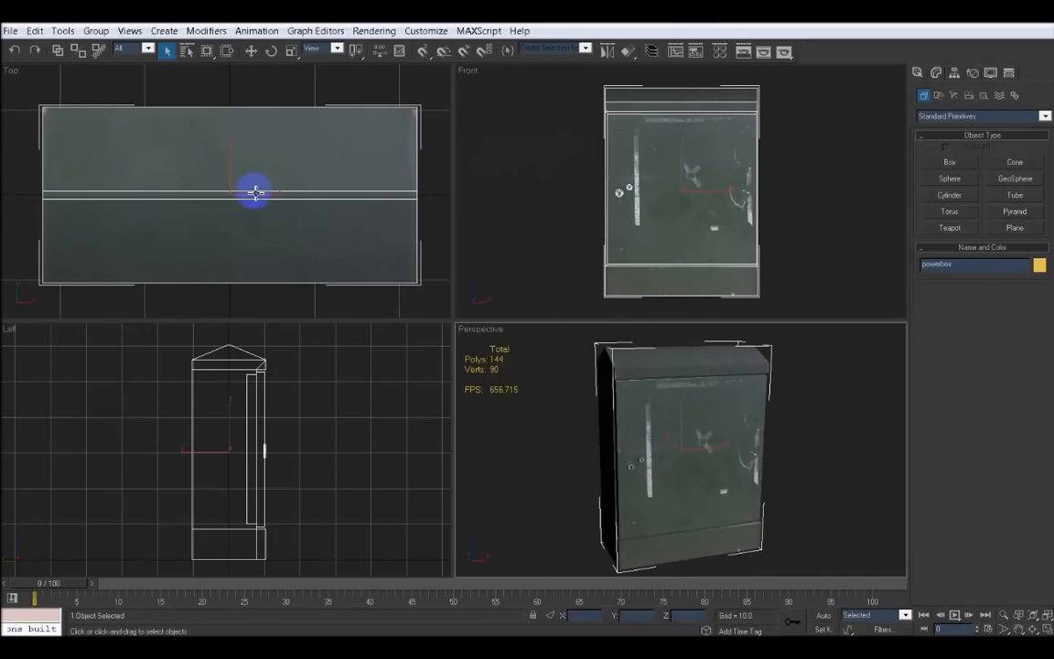
scroll(280, 199, "down", 5)
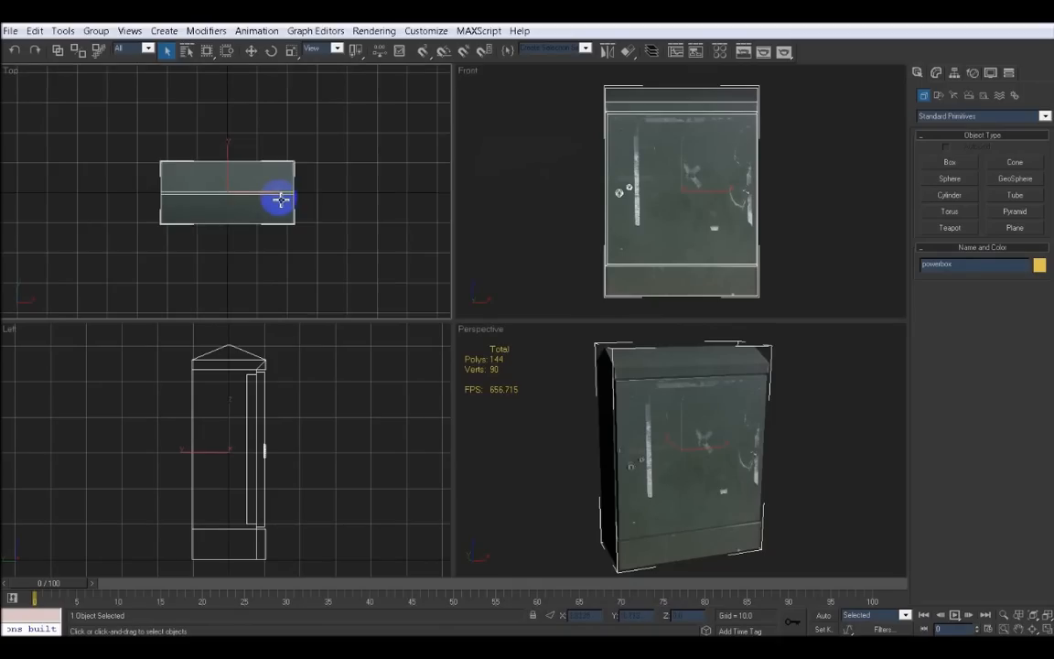
scroll(280, 199, "down", 2)
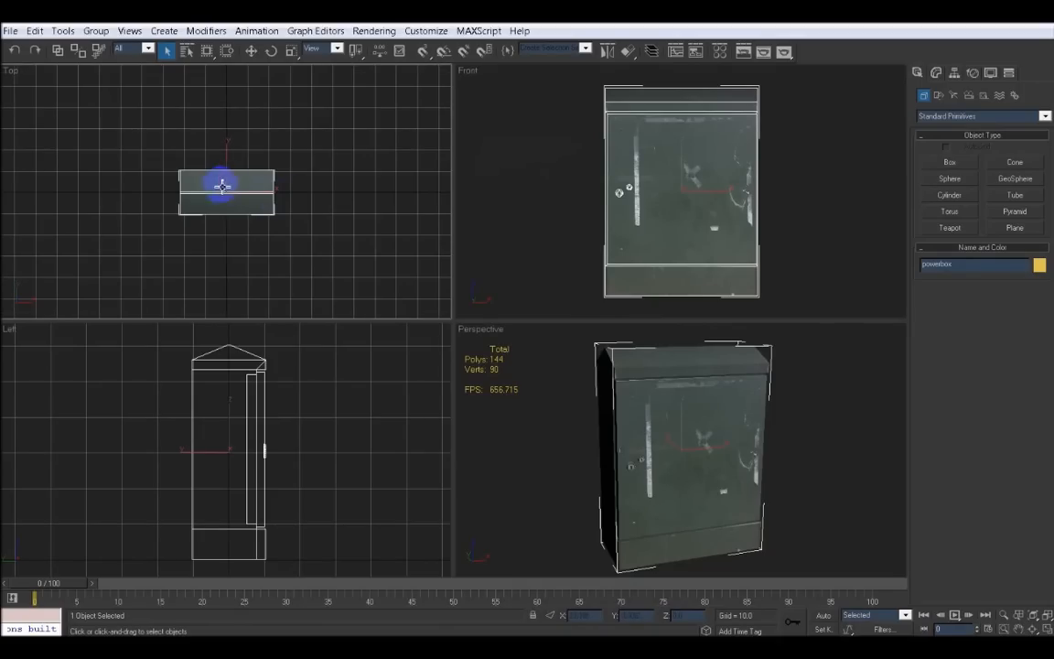
left_click(251, 57)
middle_click_drag(247, 207, 230, 255)
scroll(231, 255, "down", 1)
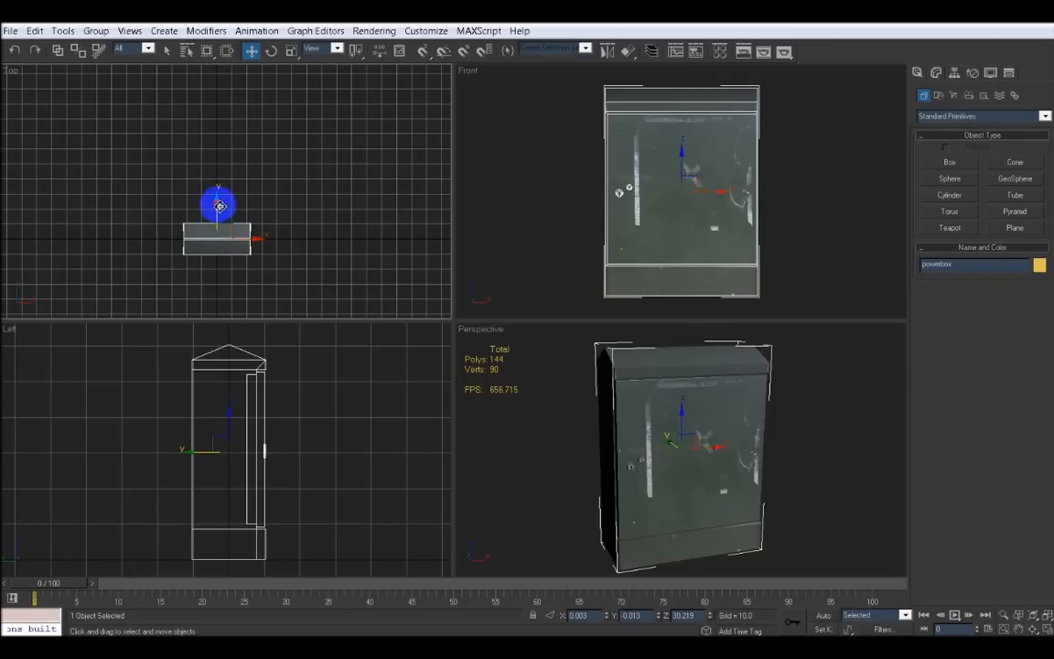
left_click_drag(220, 206, 231, 86)
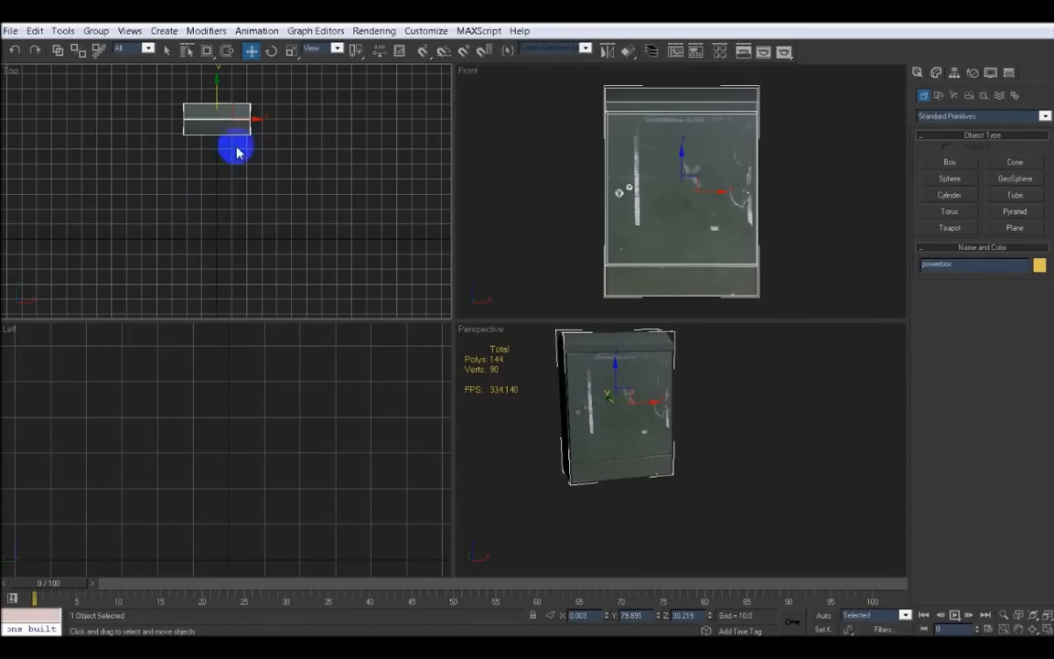
middle_click_drag(270, 440, 195, 466)
mouse_move(682, 206)
middle_mouse_down()
mouse_move(697, 186)
mouse_move(700, 197)
middle_mouse_up()
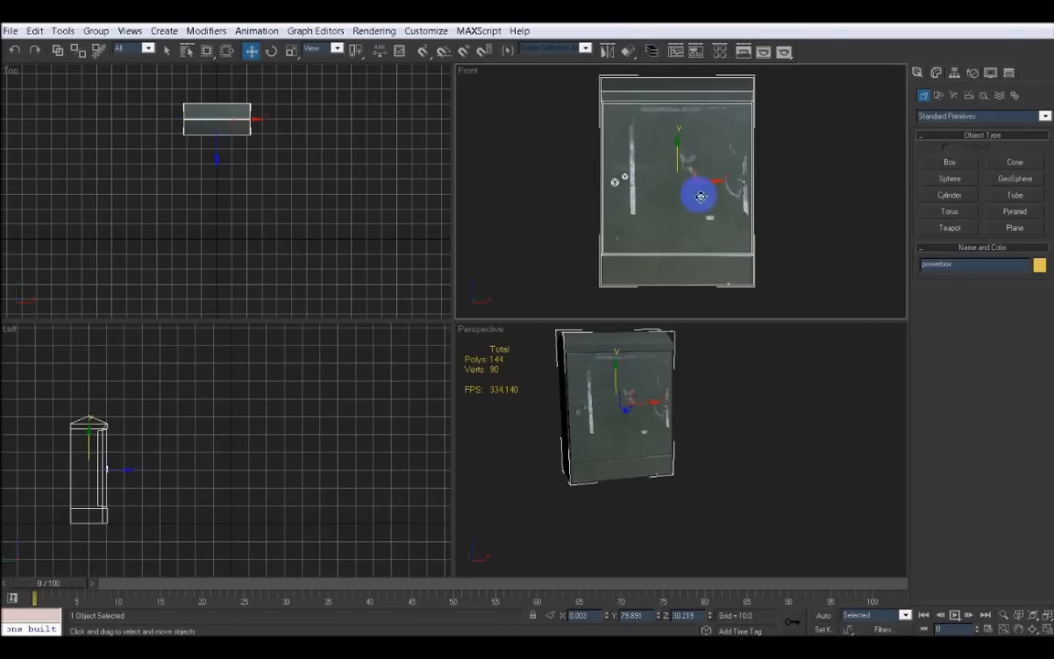
Create a box about 45 wide, 8 long and 20 high at the powerbox's base in the front view
left_click(950, 164)
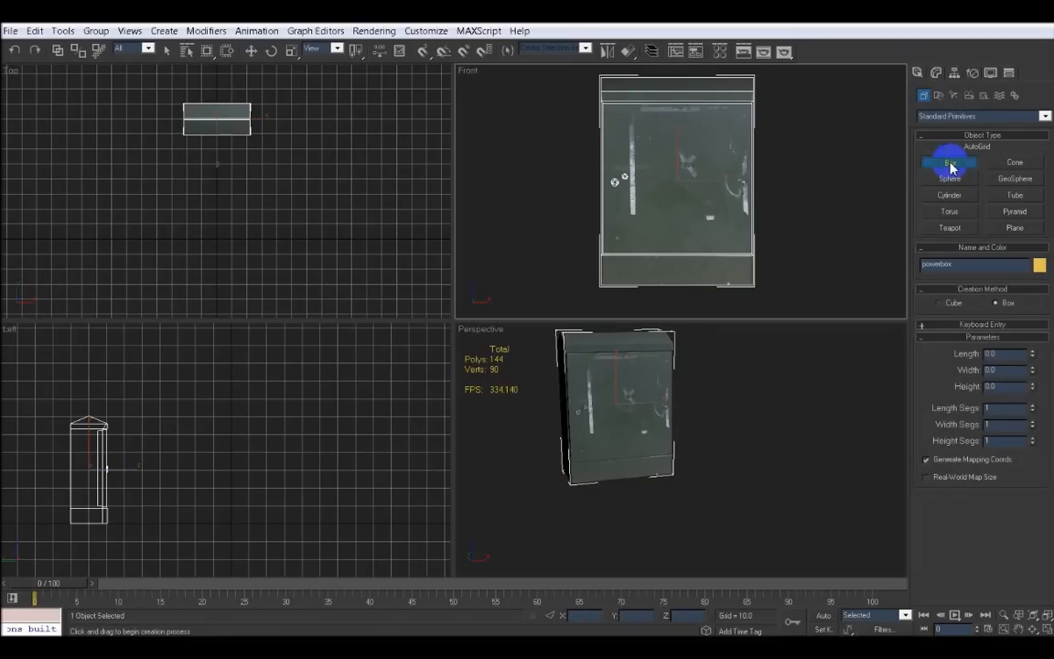
left_click(601, 259)
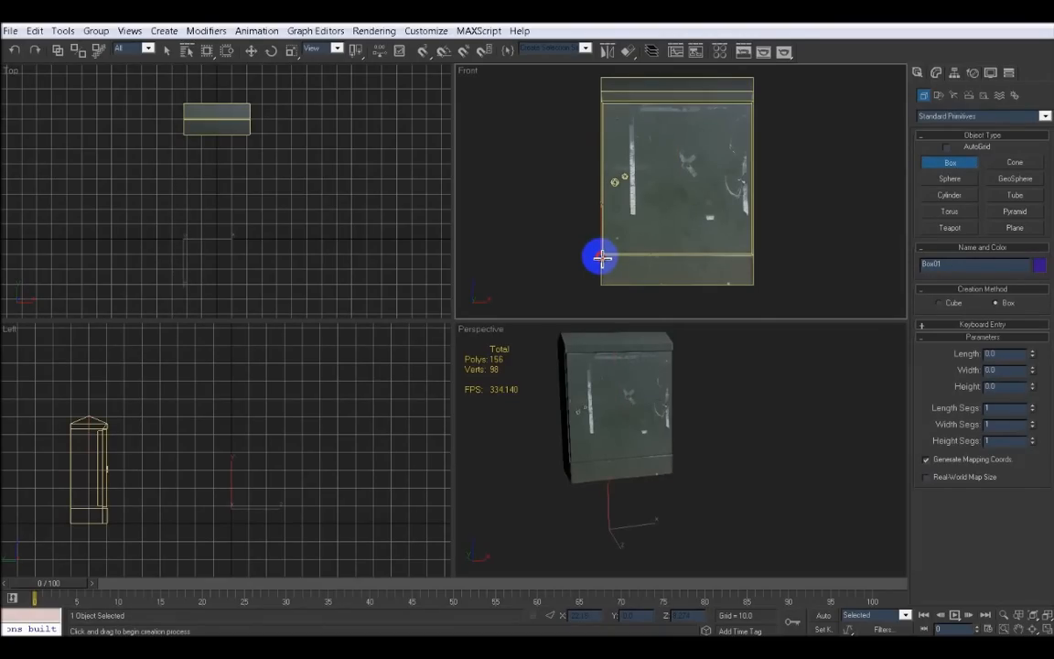
left_click_drag(601, 258, 752, 285)
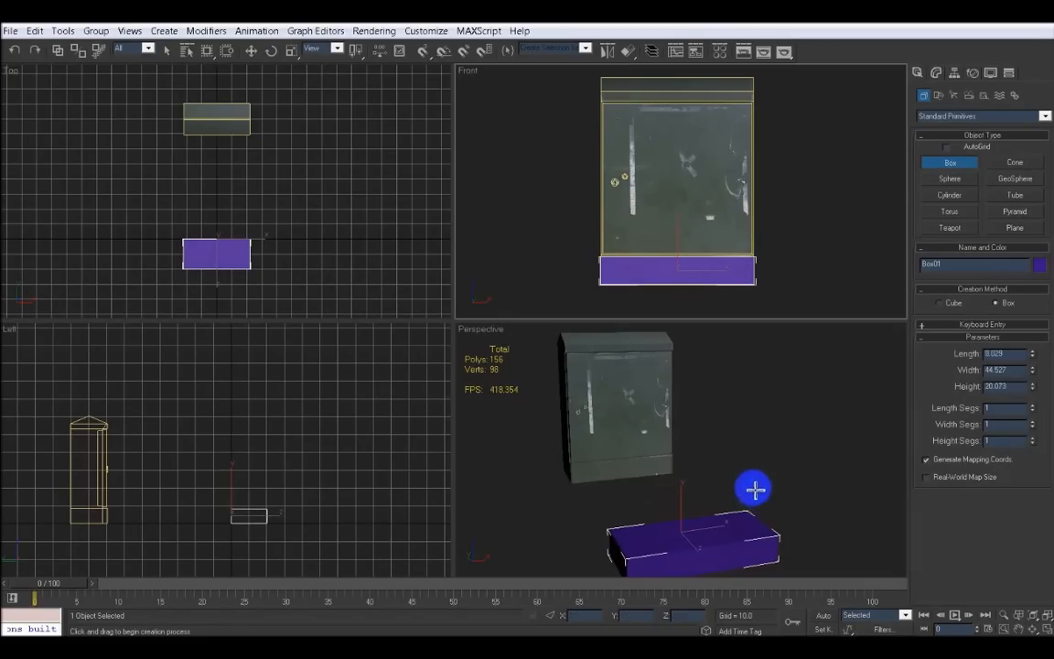
middle_click_drag(753, 487, 704, 483)
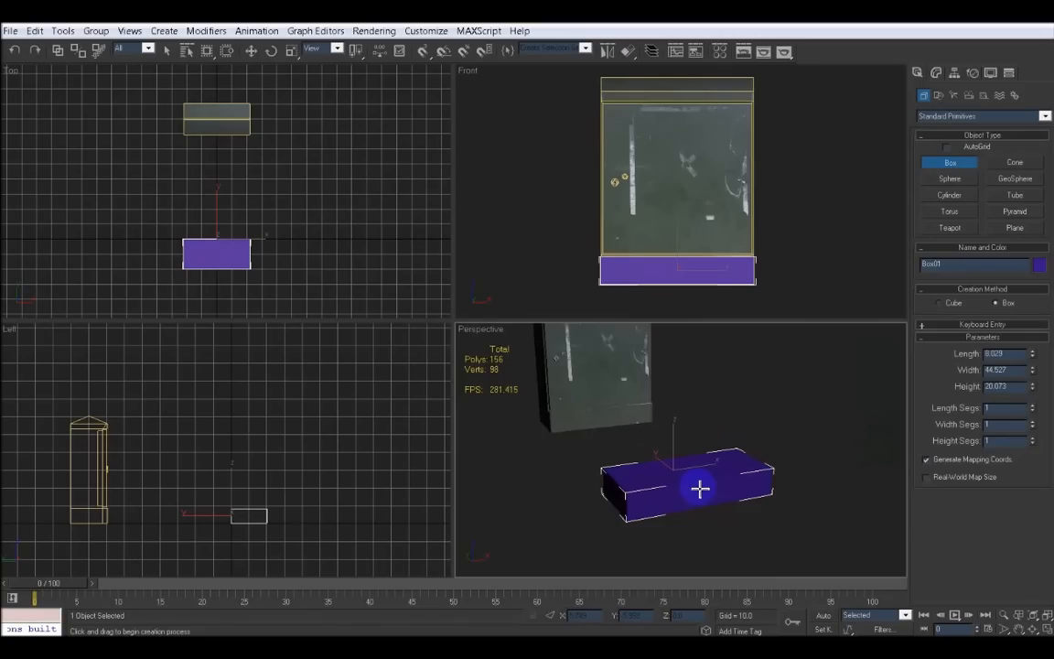
key("w")
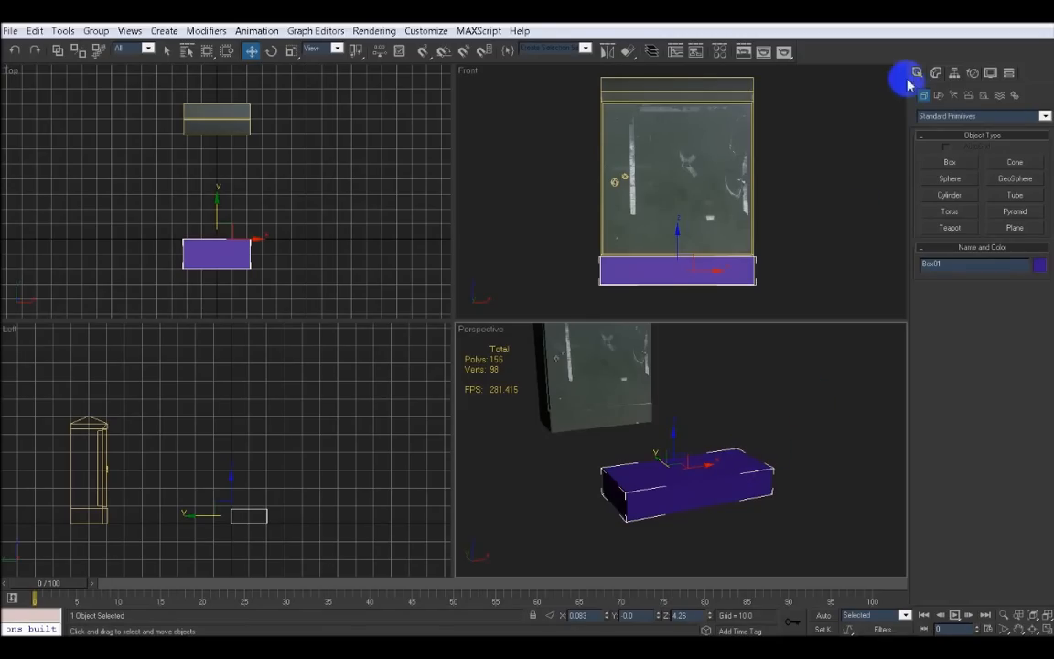
Apply an Edit Poly modifier to the new box
left_click(936, 73)
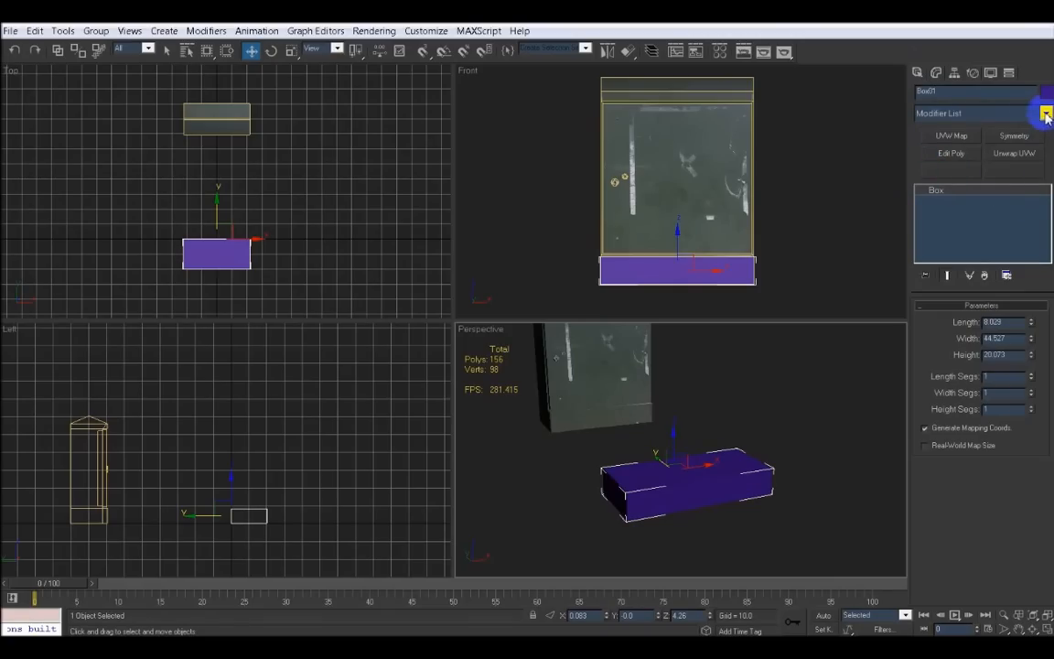
left_click(949, 154)
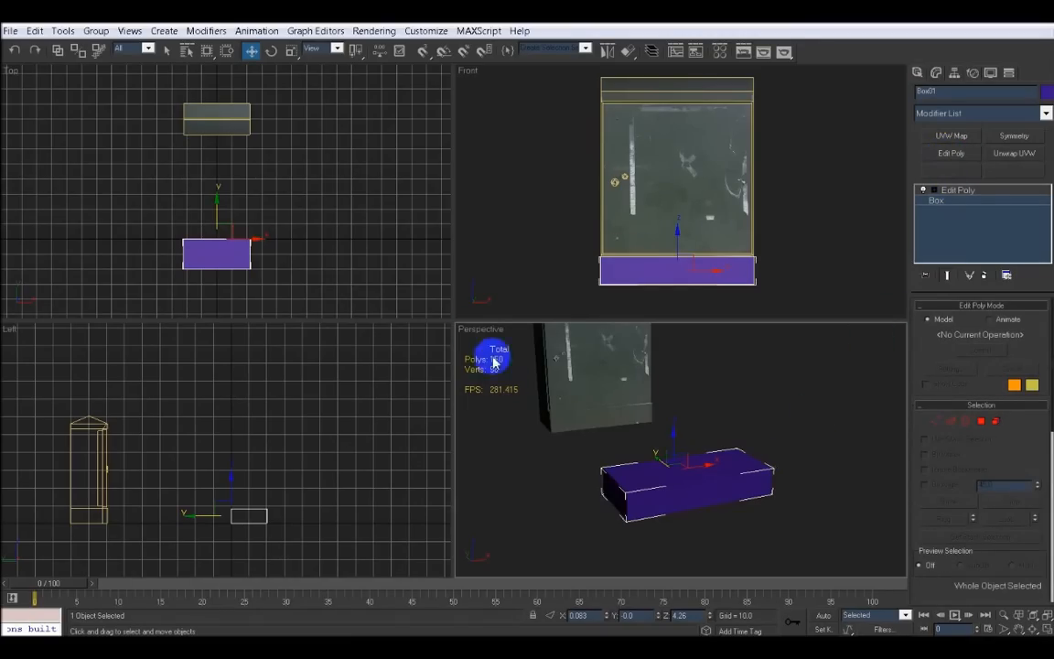
middle_click_drag(690, 489, 759, 466, "alt")
left_click(935, 421)
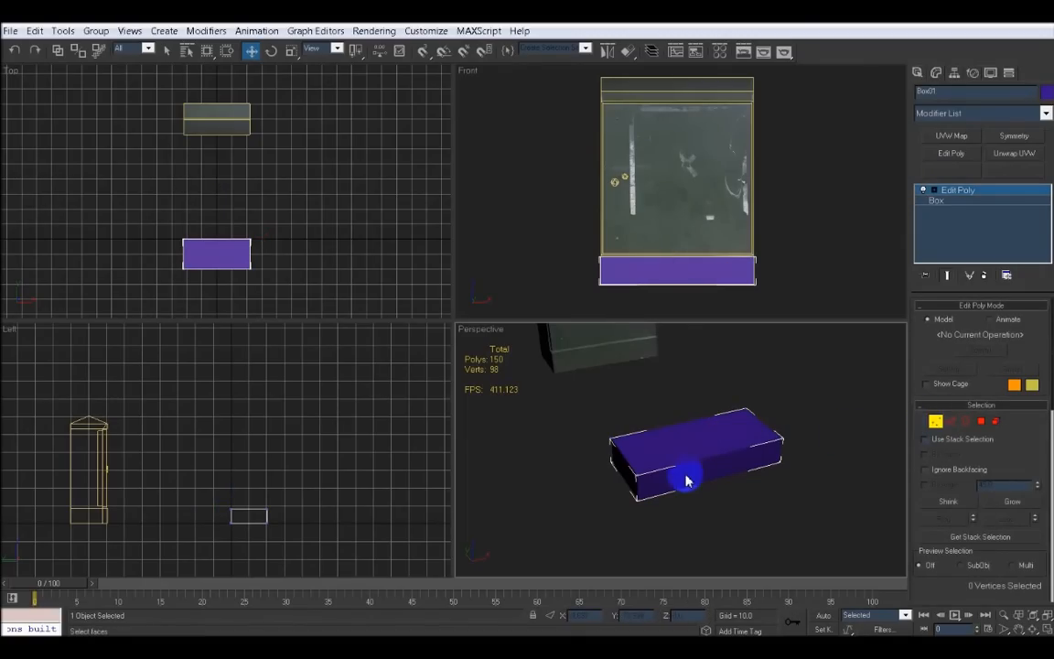
Turn on Edged Faces display in the perspective viewport while working in edge mode
scroll(677, 475, "up", 6)
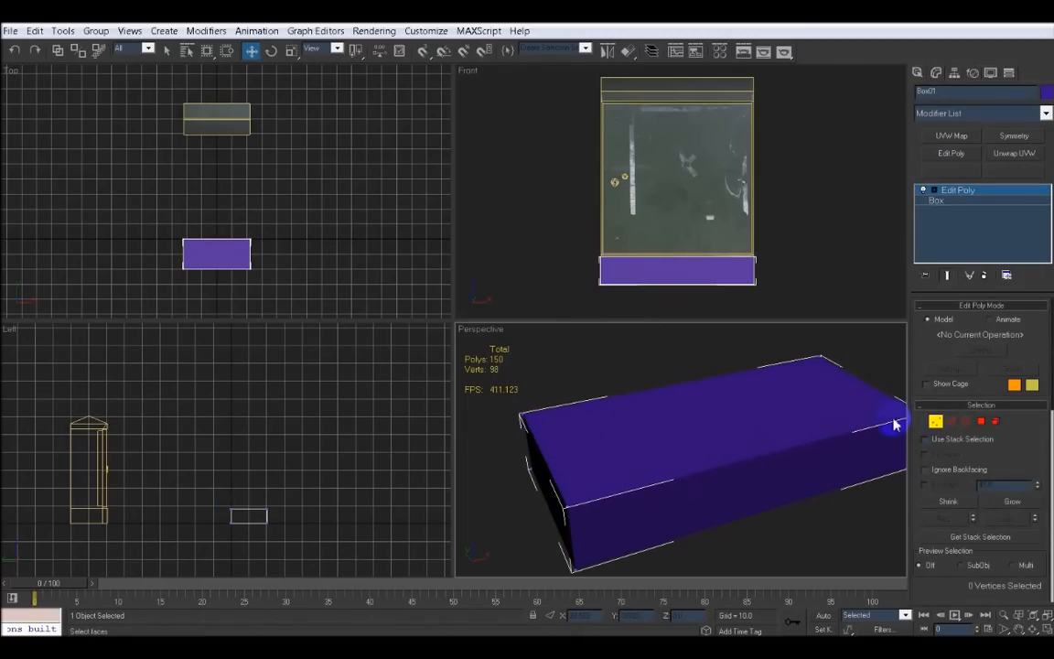
middle_click_drag(895, 424, 859, 440, "alt")
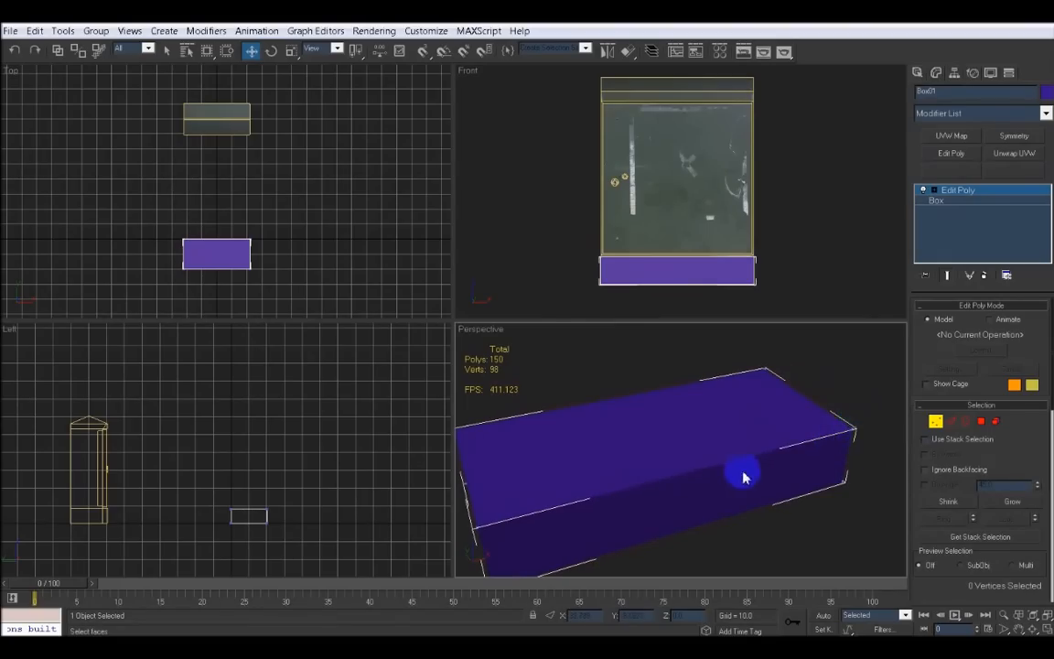
middle_click_drag(743, 477, 790, 442, "alt")
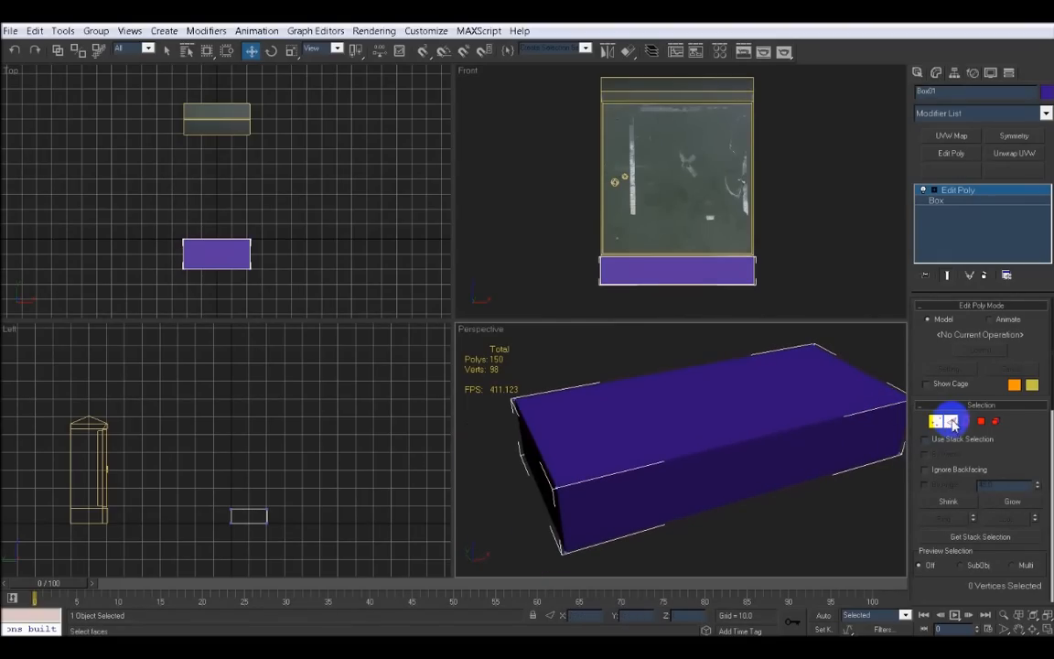
left_click(951, 421)
right_click(482, 335)
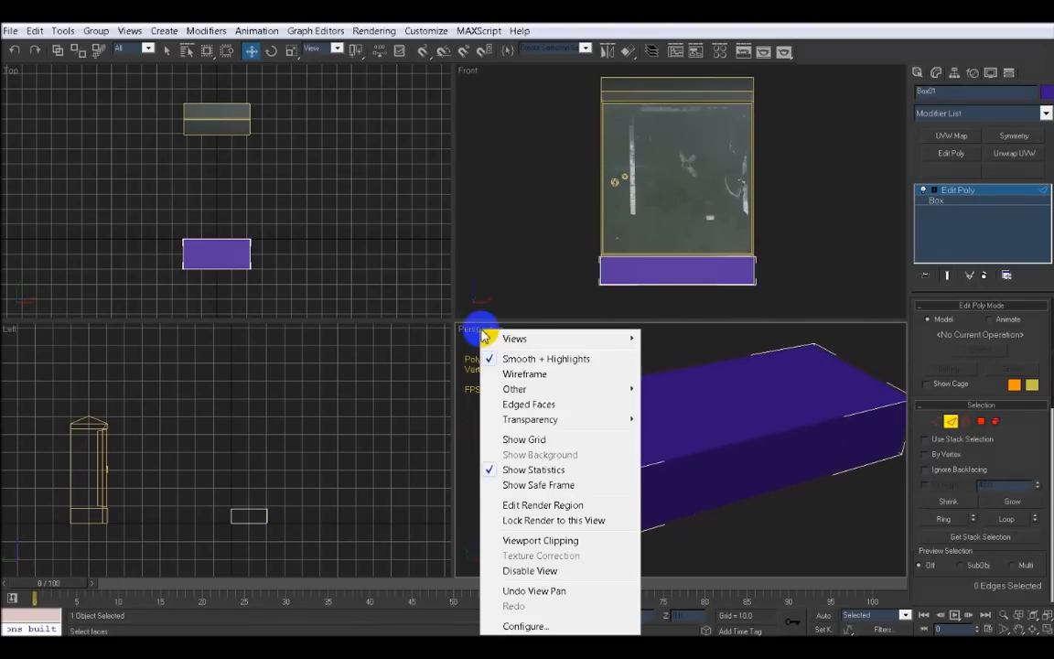
left_click(512, 403)
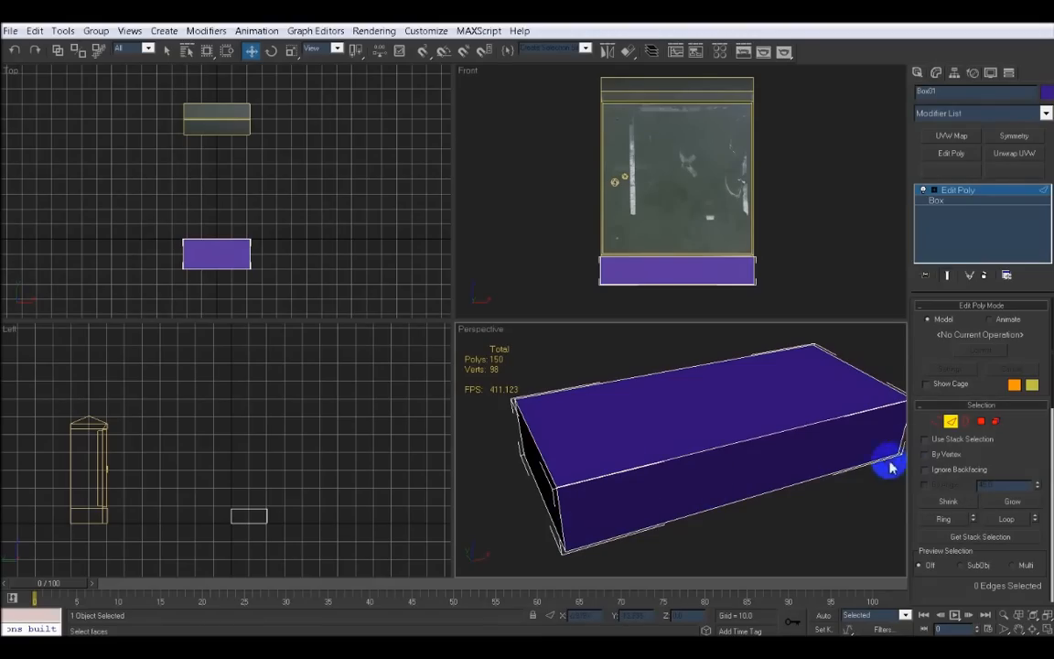
Select the box's top polygon and extrude it 10 units
left_click(981, 423)
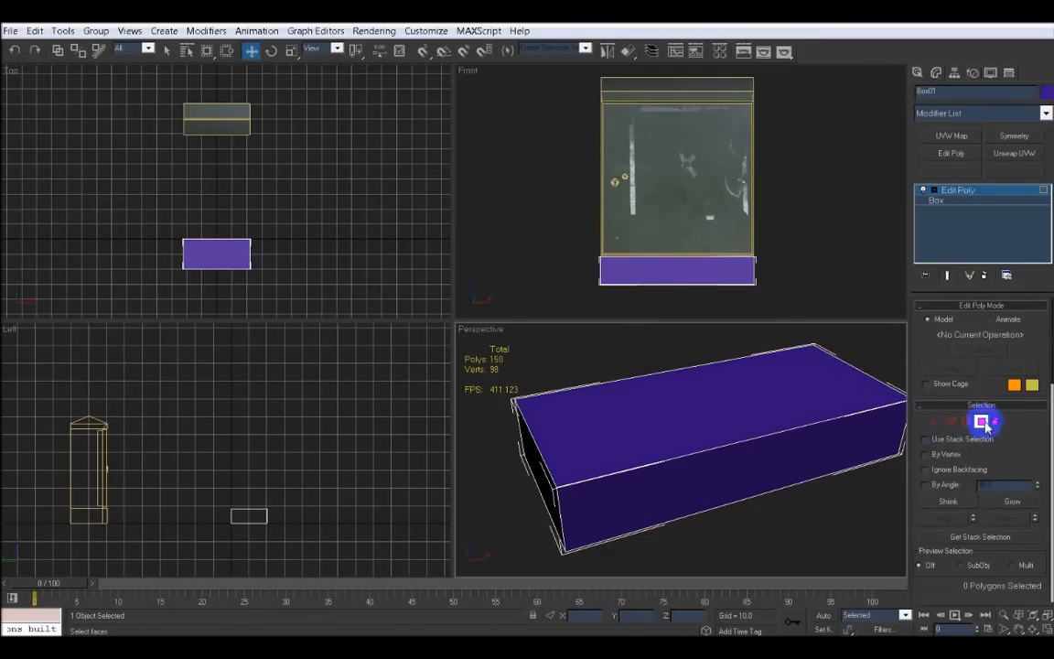
left_click(699, 420)
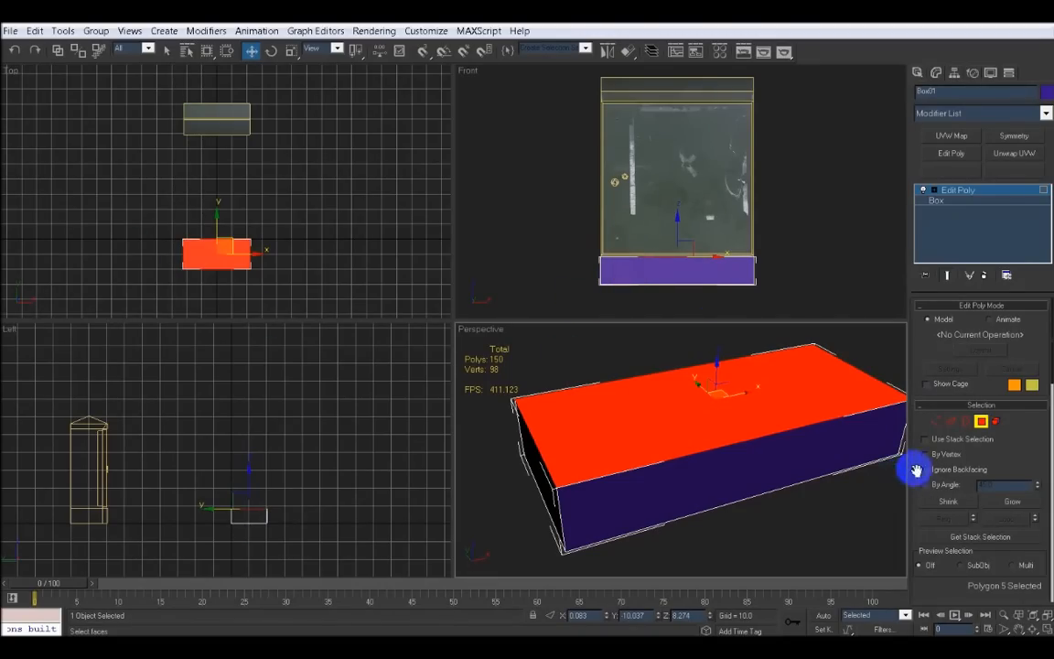
left_click_drag(1004, 458, 987, 395)
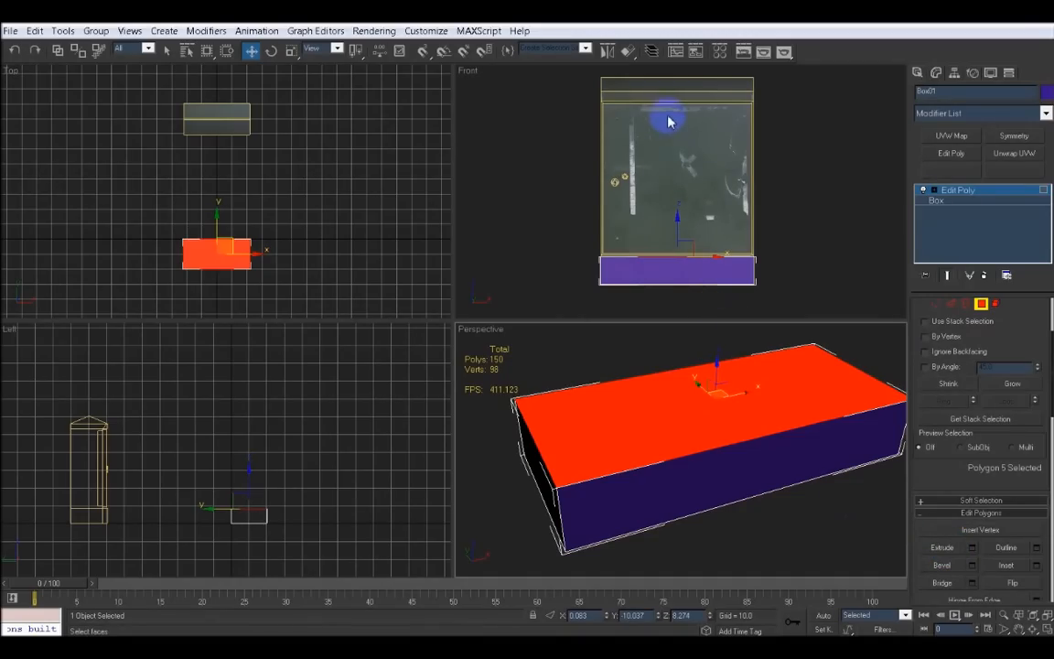
left_click(973, 549)
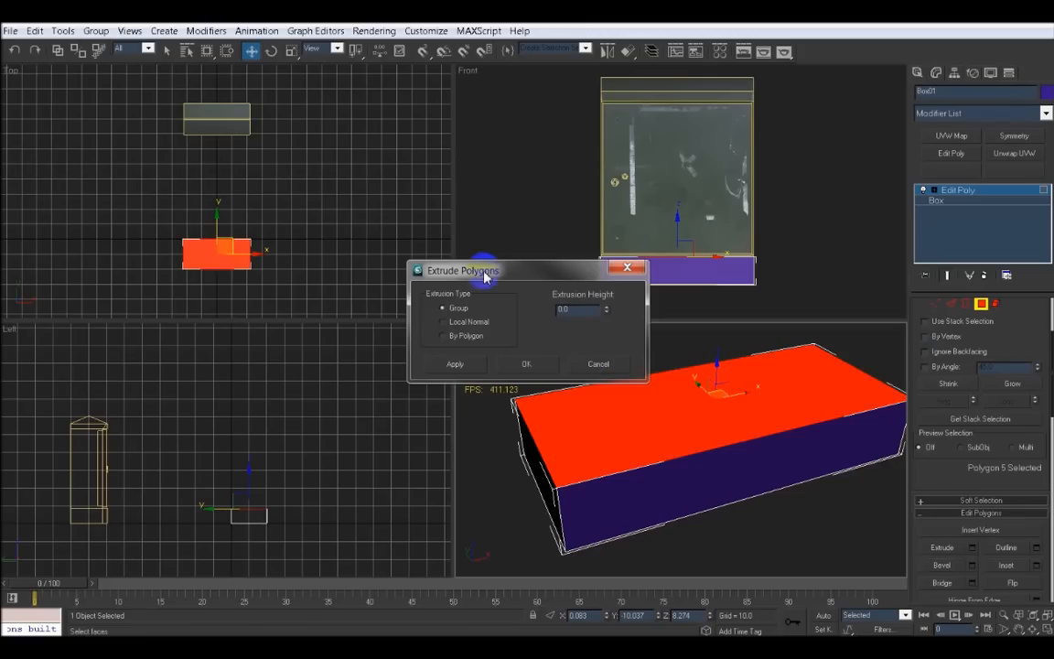
left_click_drag(485, 271, 328, 177)
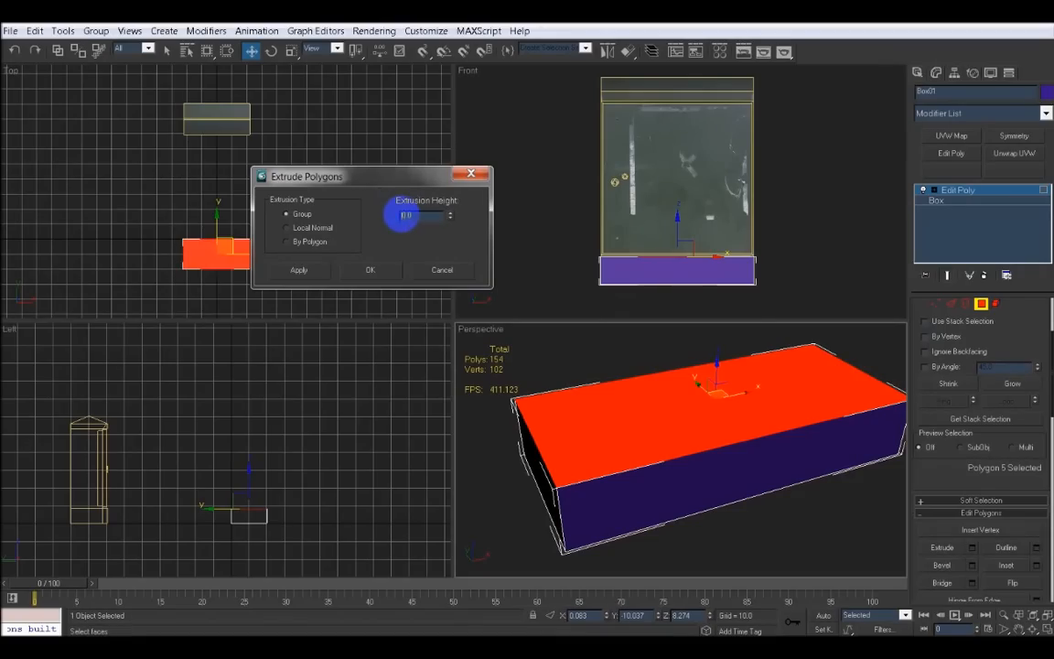
type("10")
key("Return")
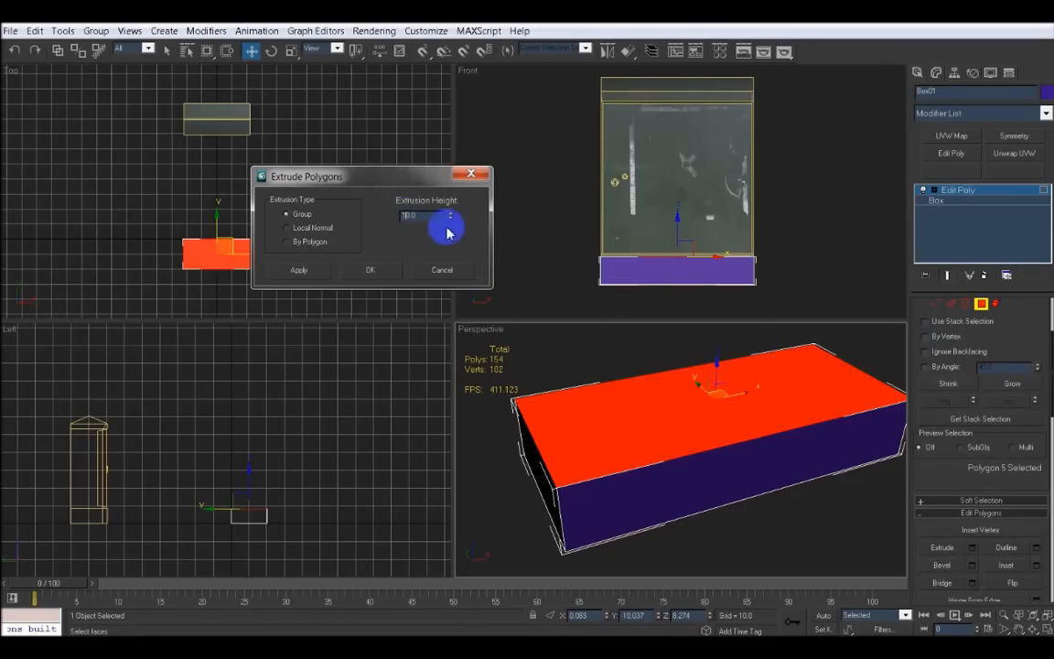
left_click(380, 271)
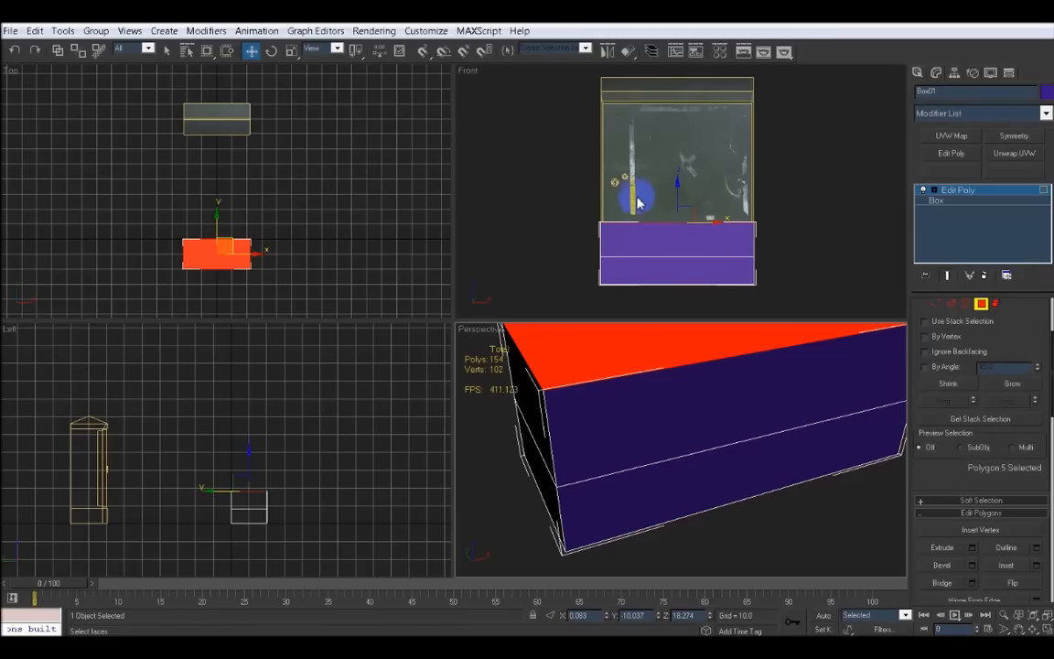
Raise the extruded top polygon about 35 units in the front view toward the powerbox's top
right_click(685, 191)
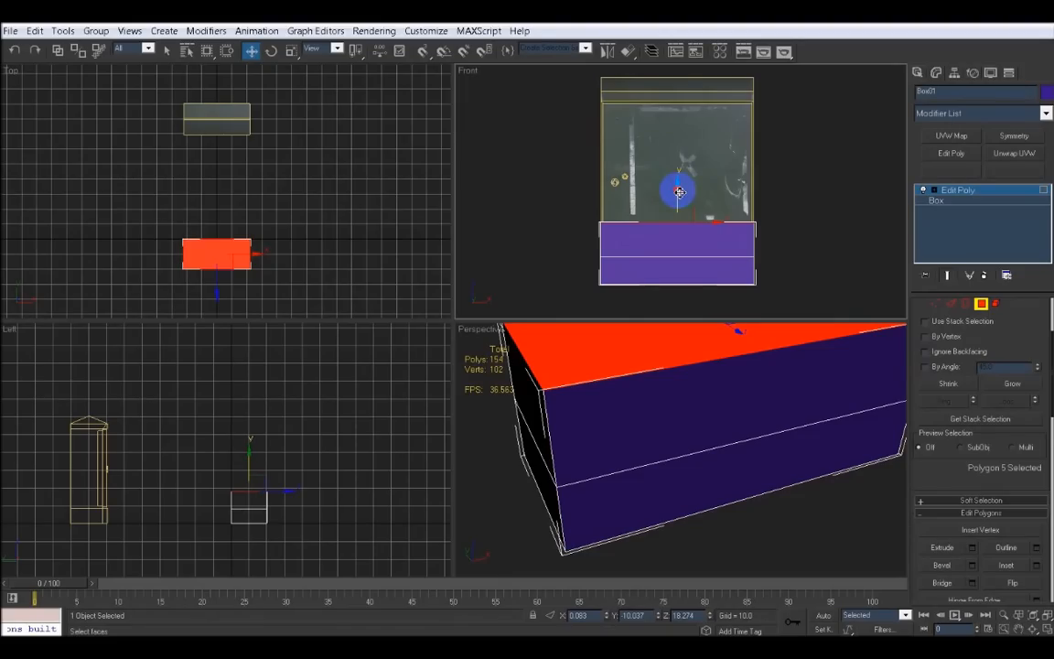
left_click_drag(679, 191, 679, 71)
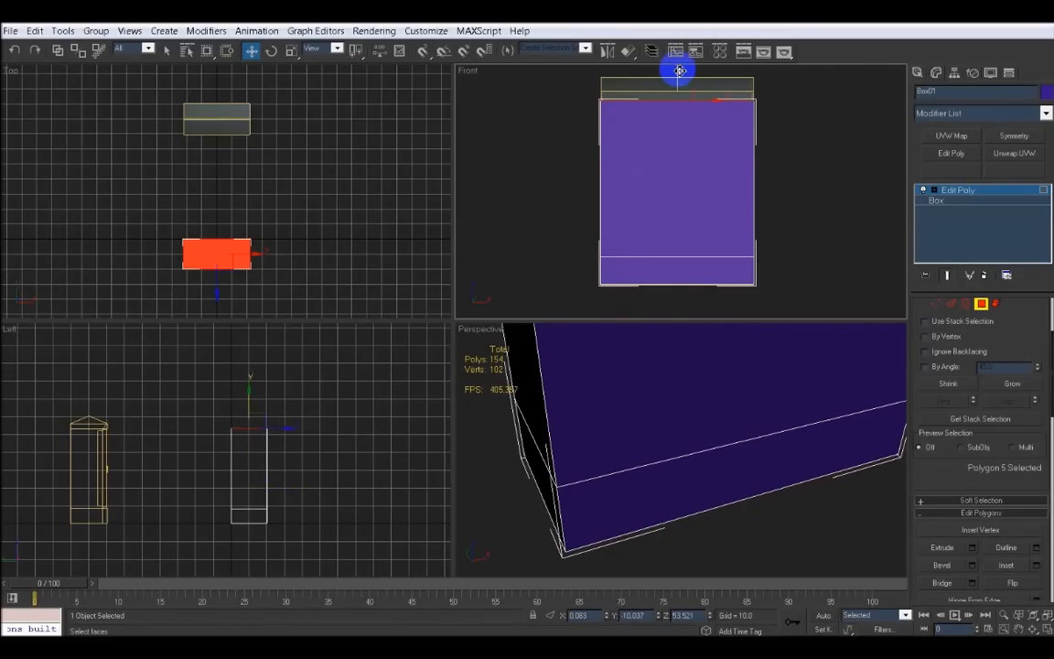
middle_click_drag(680, 416, 736, 426)
scroll(659, 438, "down", 5)
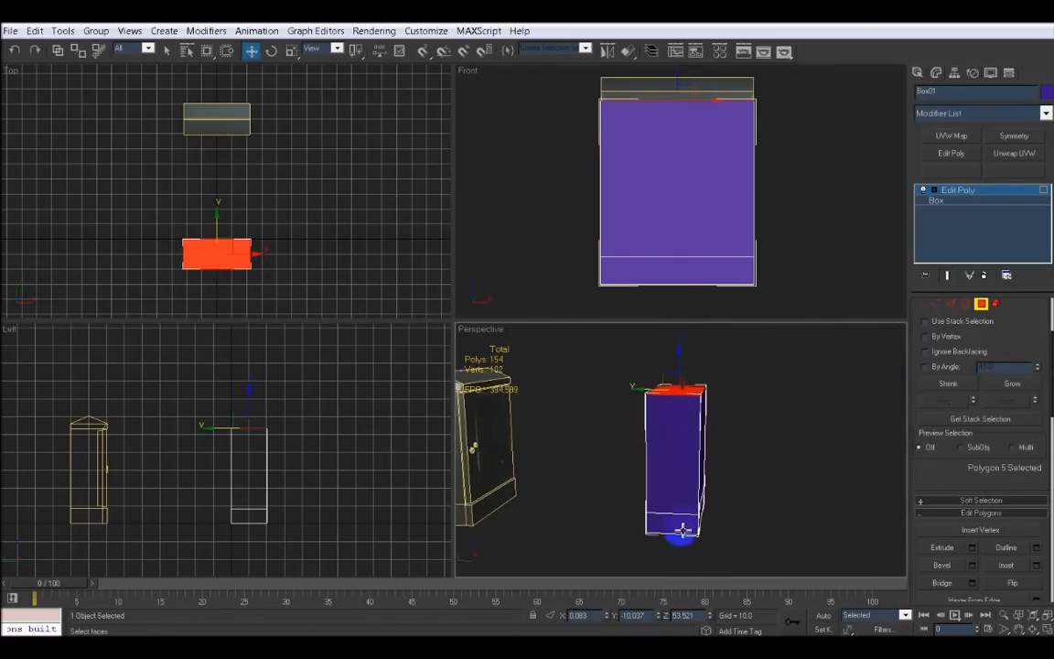
middle_click_drag(770, 465, 698, 471, "alt")
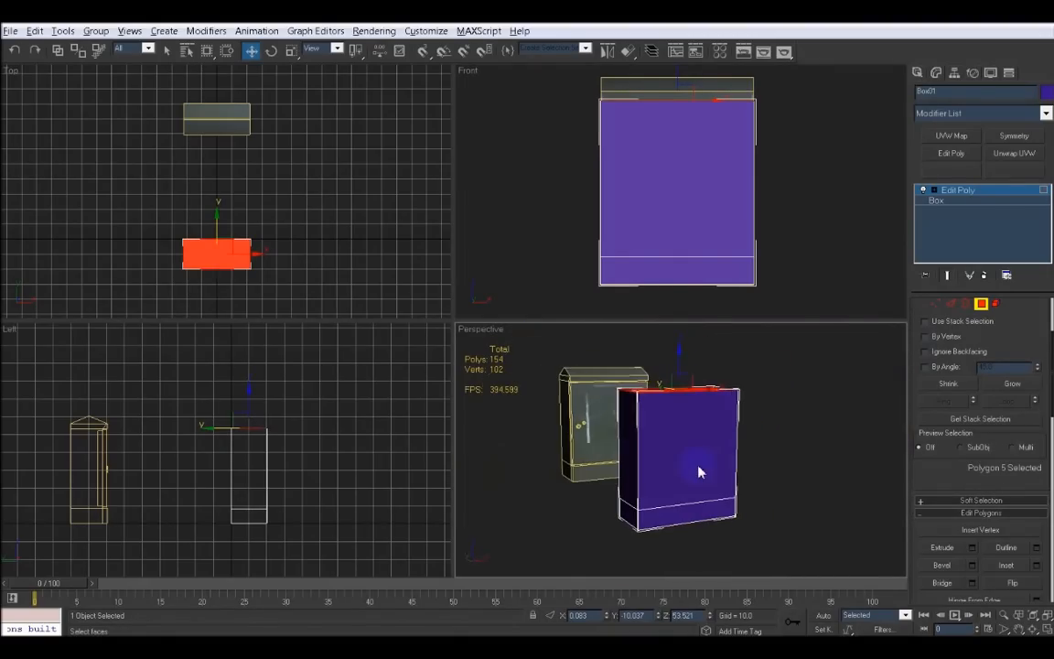
Extrude the top polygon another 10 units and lower it slightly to match the powerbox's top
left_click(972, 548)
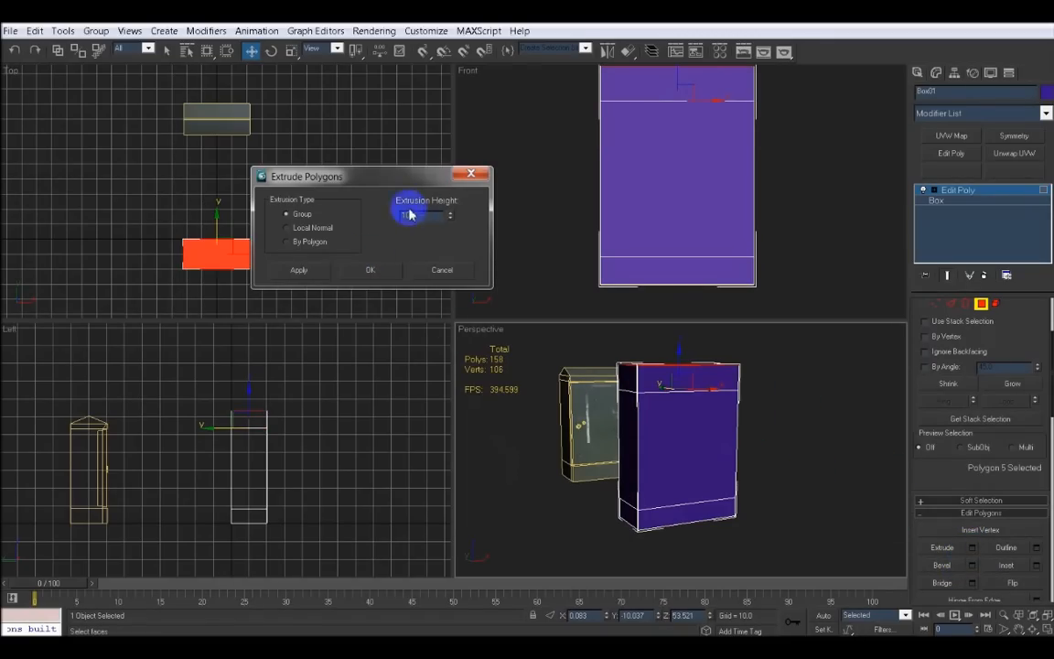
left_click(374, 269)
scroll(537, 207, "down", 3)
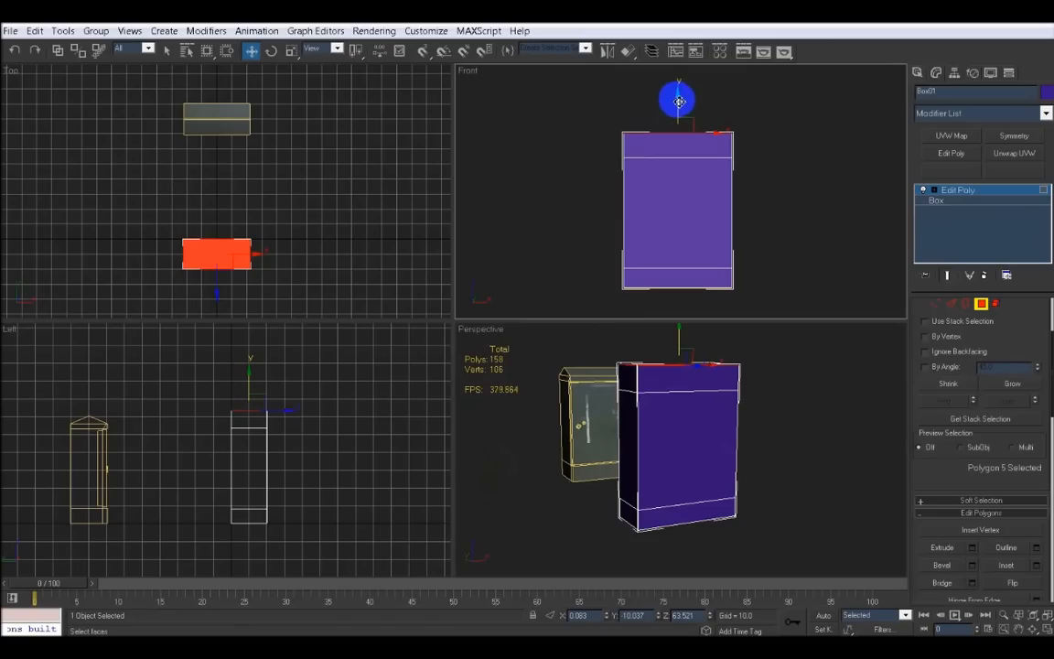
mouse_move(679, 104)
left_mouse_down()
mouse_move(684, 121)
mouse_move(682, 112)
left_mouse_up()
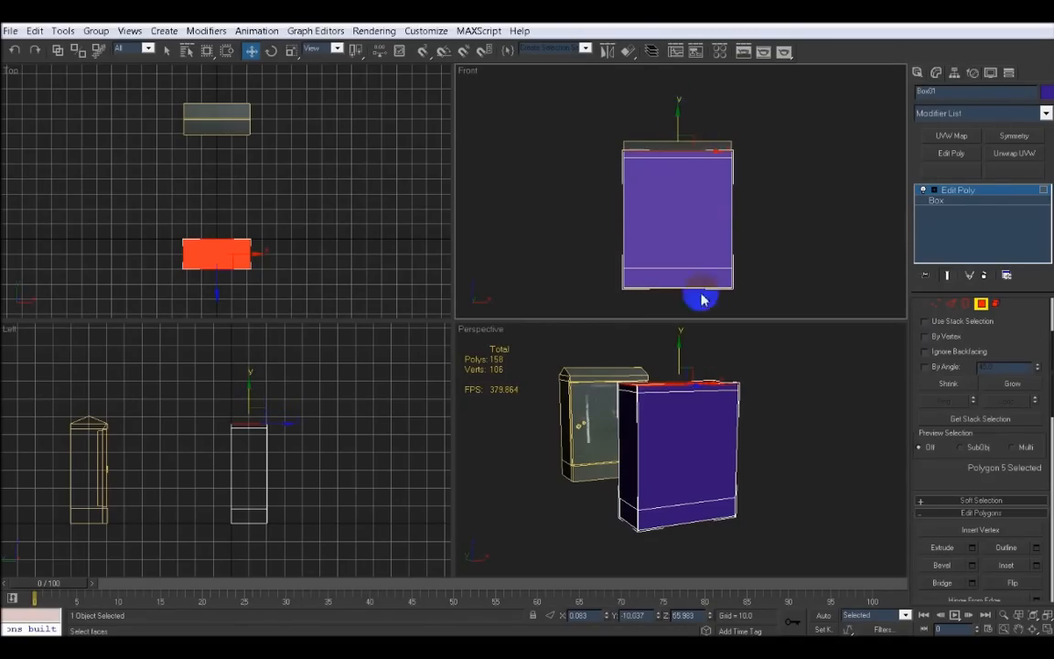
Select the top and bottom front strip polygons and extrude them 10 units
middle_click_drag(655, 420, 677, 485, "alt")
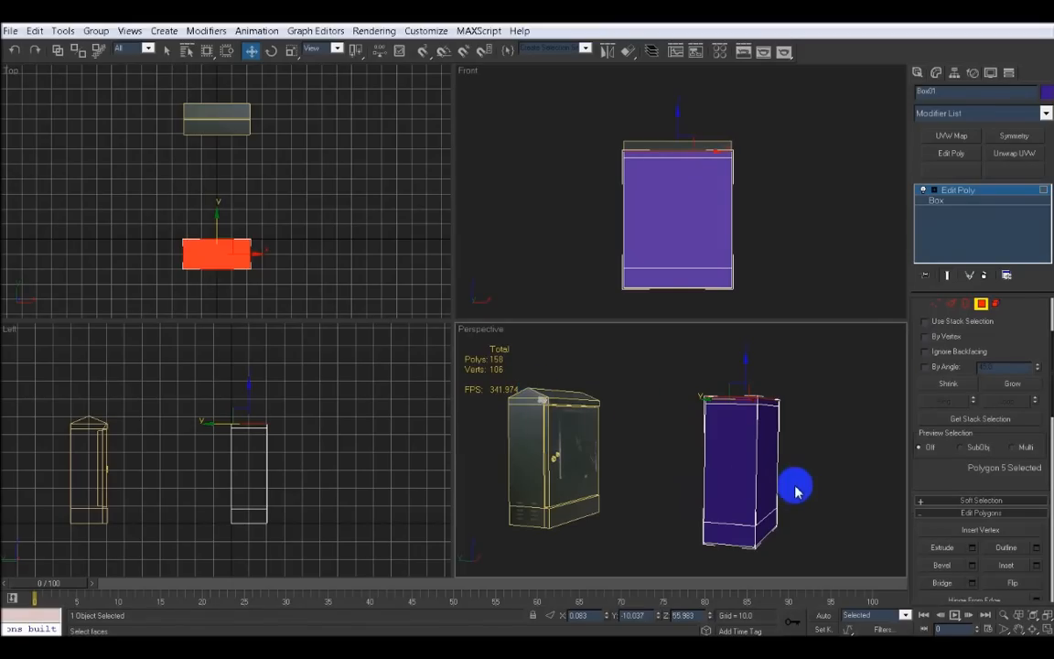
middle_click_drag(795, 487, 770, 494, "alt")
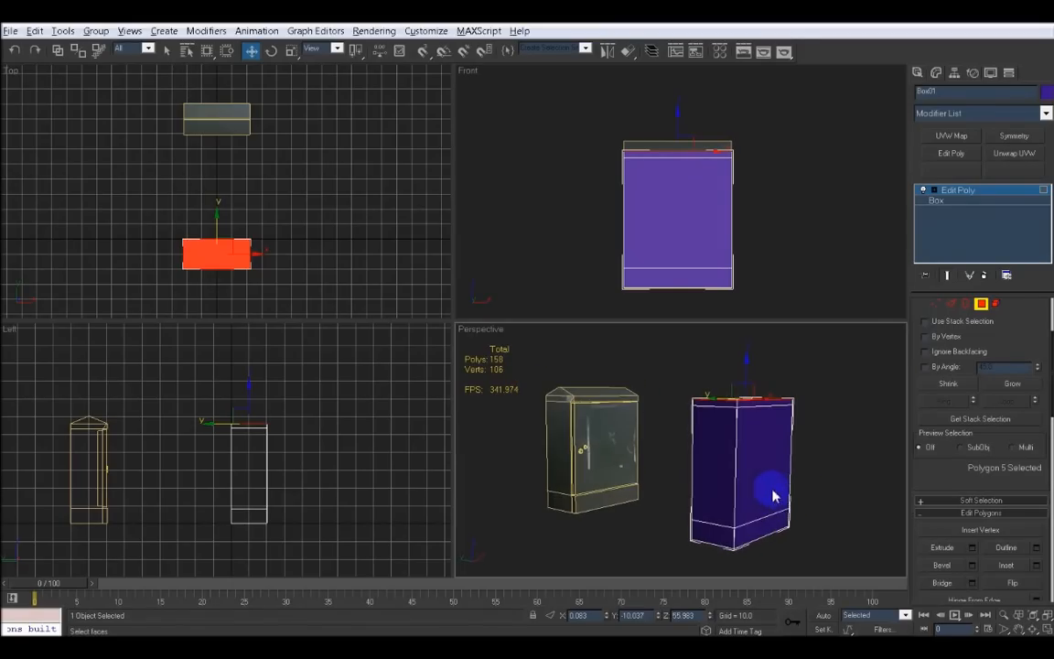
left_click(750, 405)
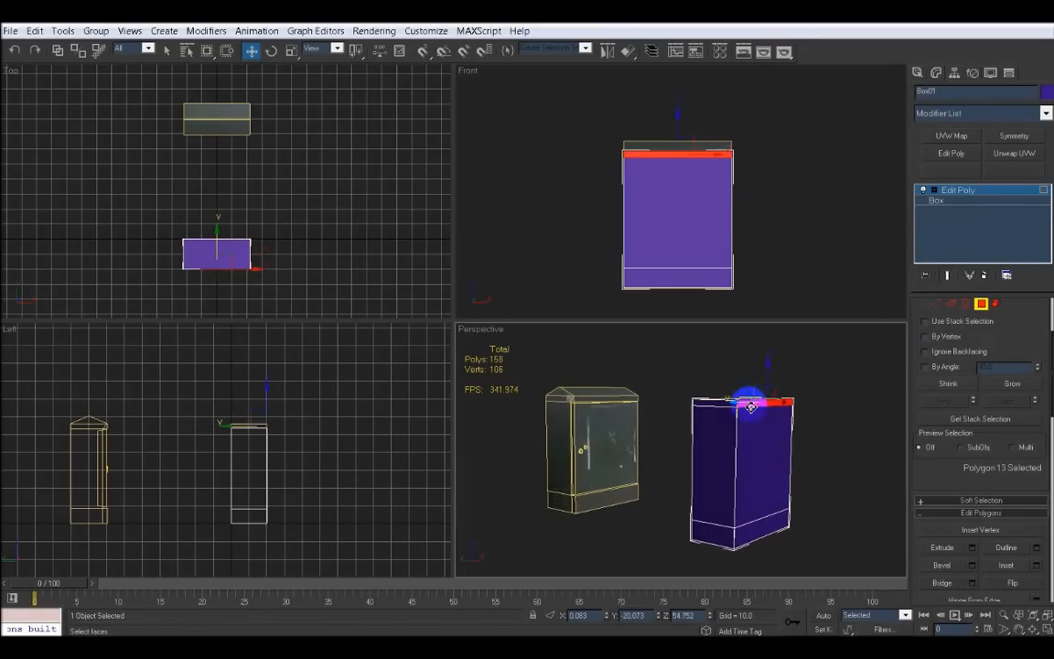
left_click(768, 527, "ctrl")
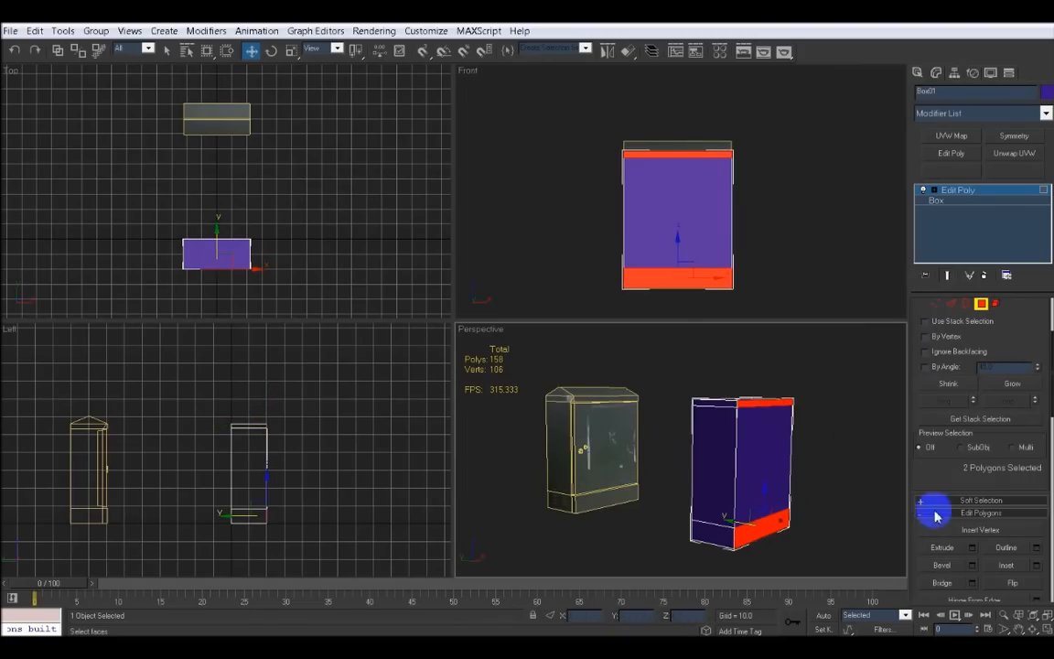
left_click(971, 549)
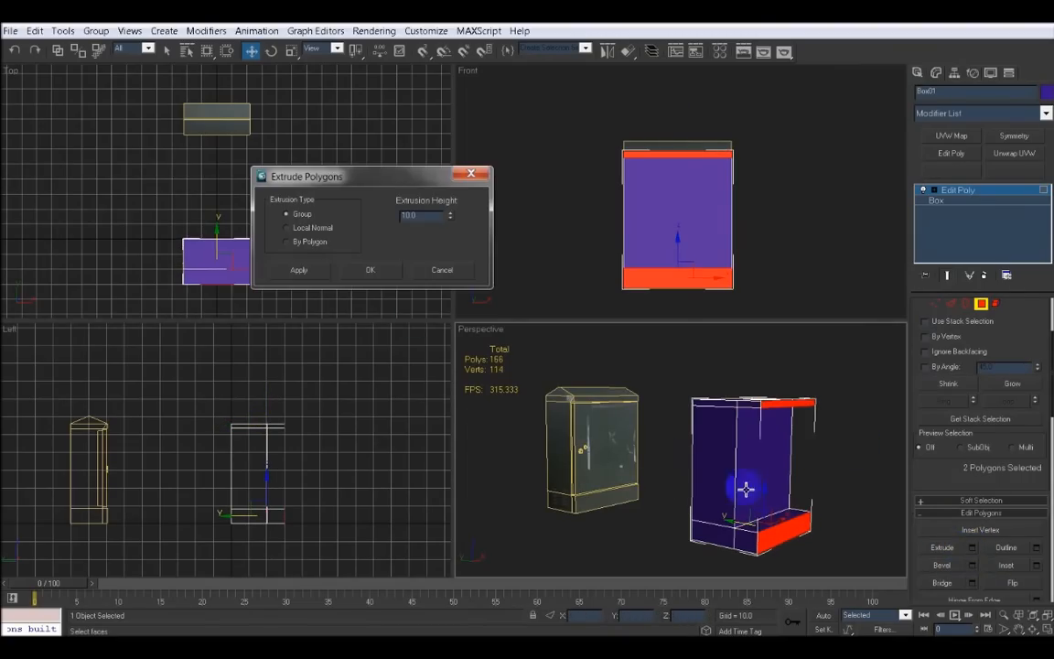
left_click(382, 276)
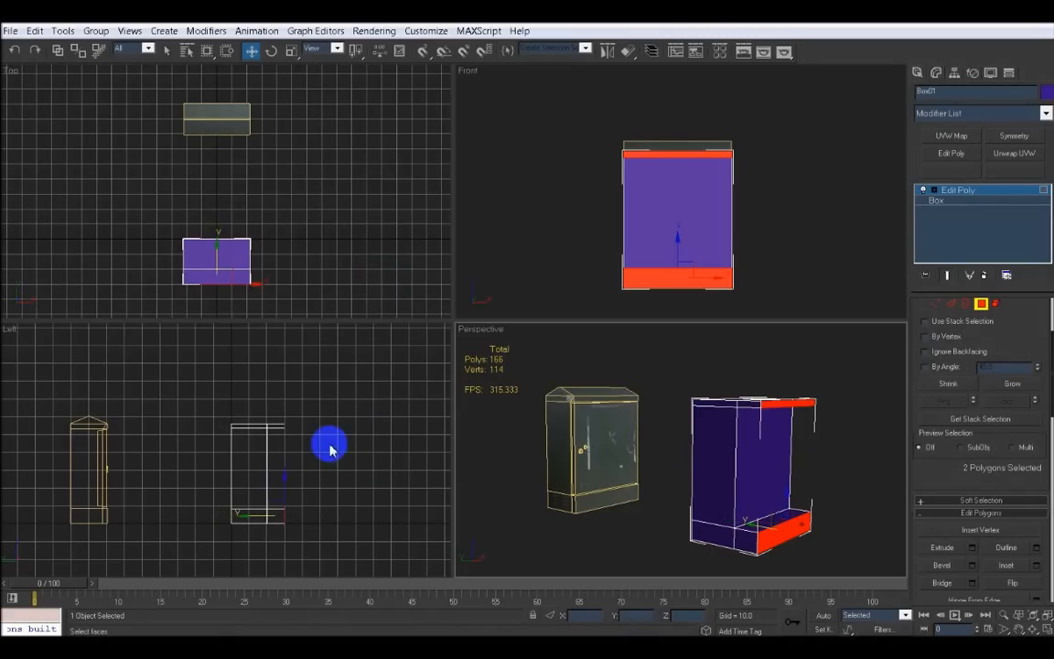
Shorten the two front extrusions slightly by moving the polygons back in the left view
middle_click_drag(327, 442, 376, 438)
key("alt+w")
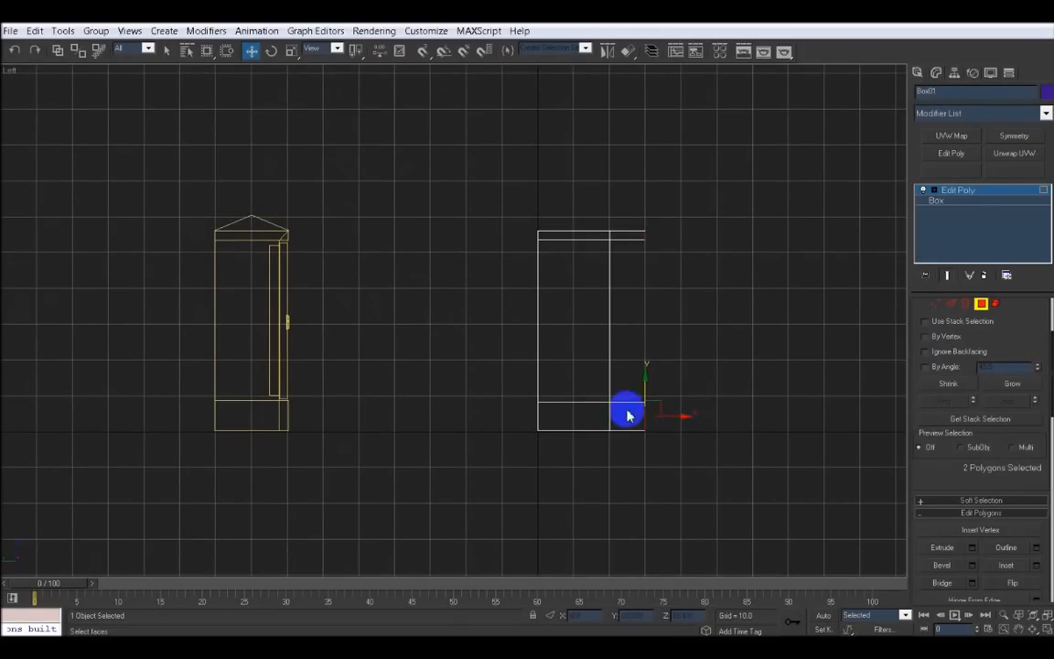
left_click_drag(678, 417, 662, 417)
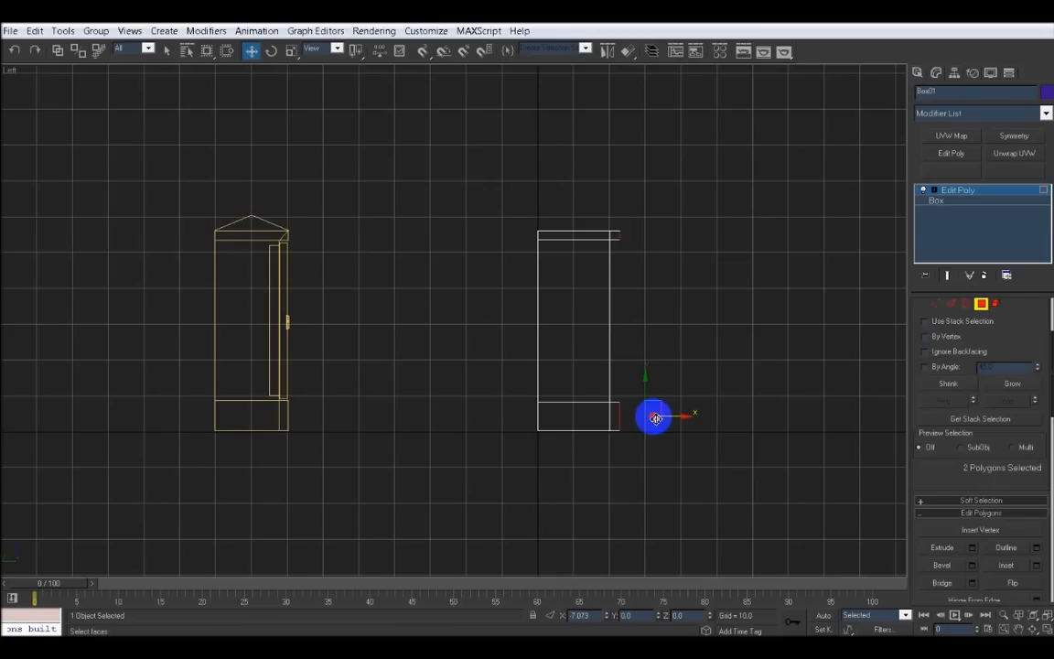
left_click_drag(655, 418, 652, 417)
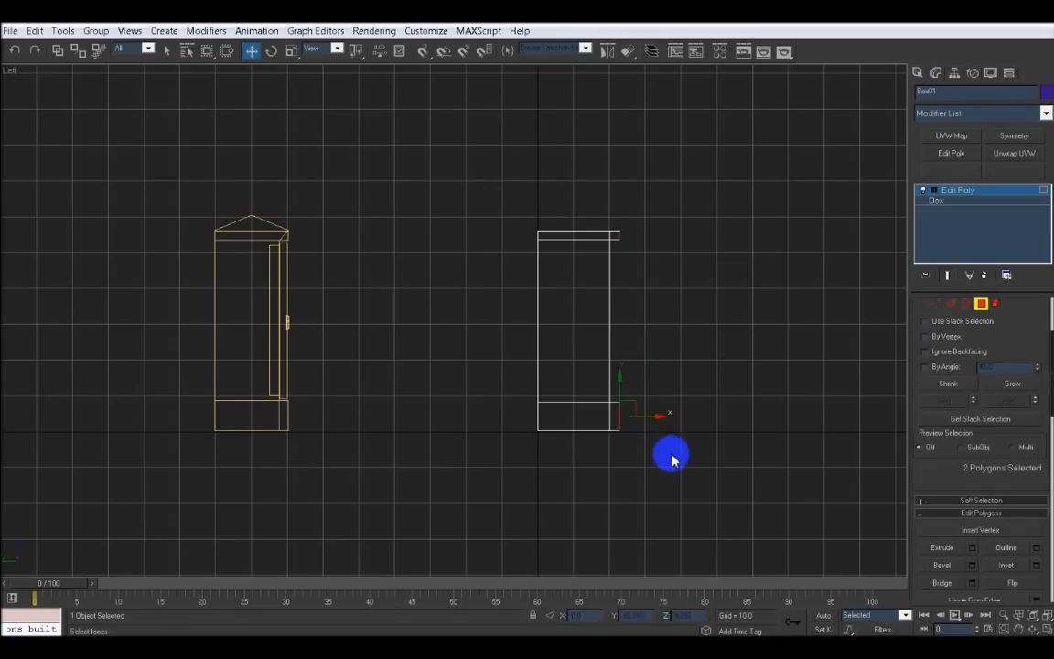
key("alt+w")
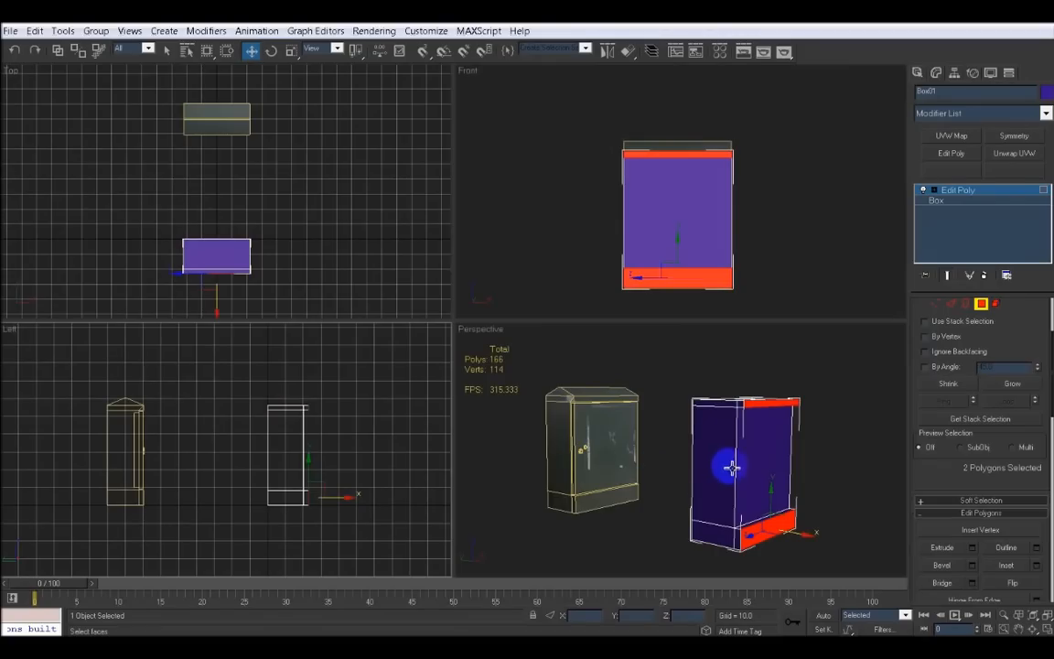
Switch to vertex mode and change the box's object colour to a light orange-yellow
middle_click_drag(720, 465, 707, 497, "alt")
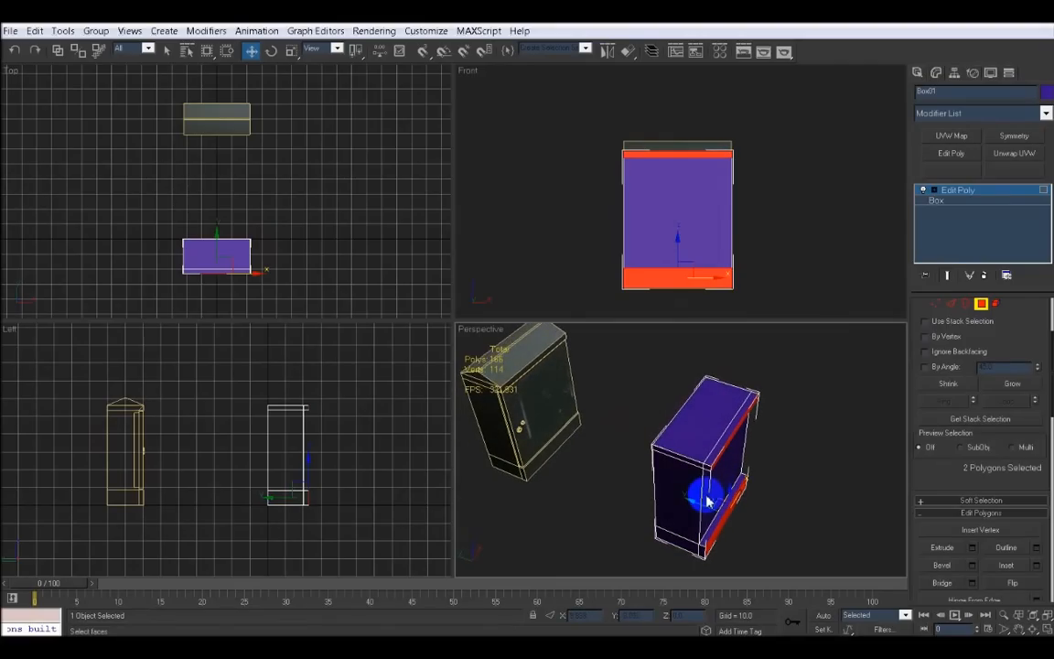
key("alt+w")
scroll(608, 384, "up", 3)
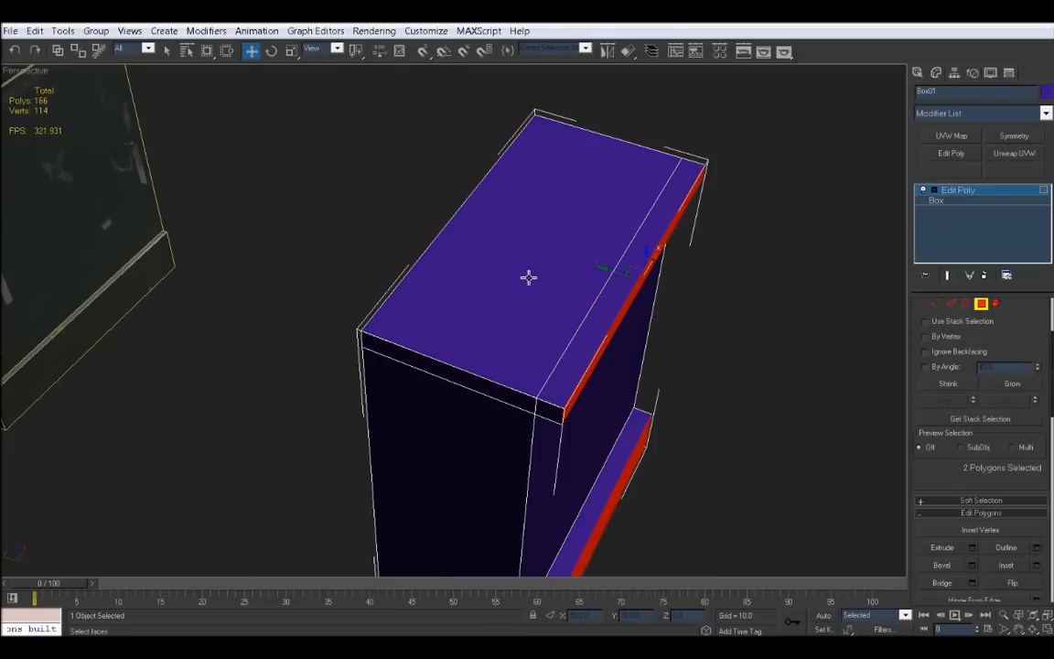
middle_click_drag(492, 258, 289, 245, "alt")
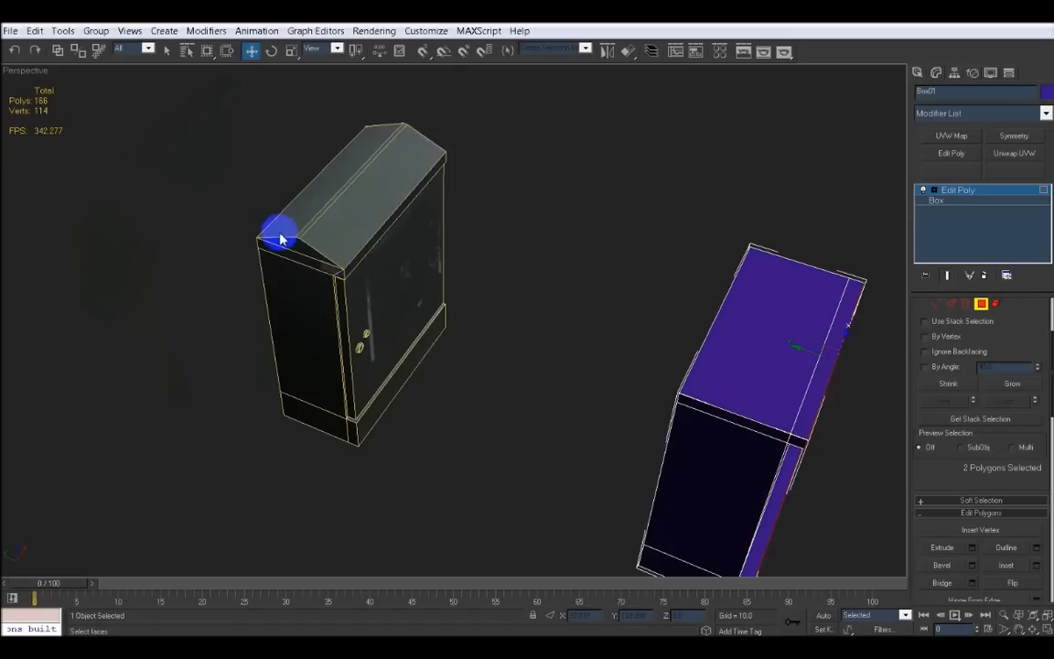
middle_click_drag(666, 353, 625, 382, "alt")
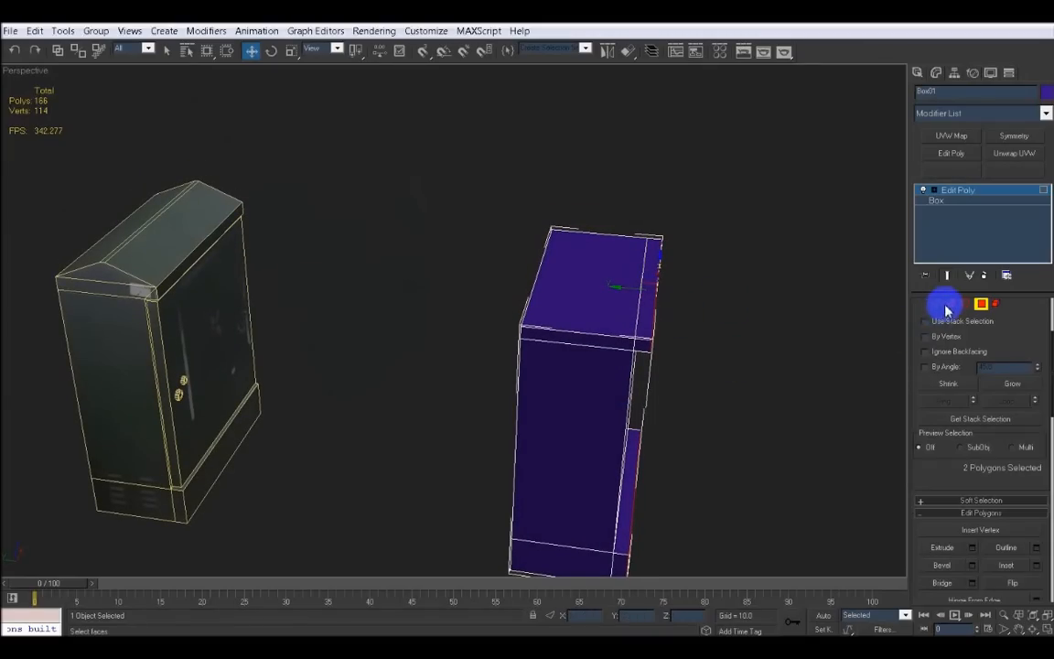
scroll(937, 310, "up", 3)
key("2")
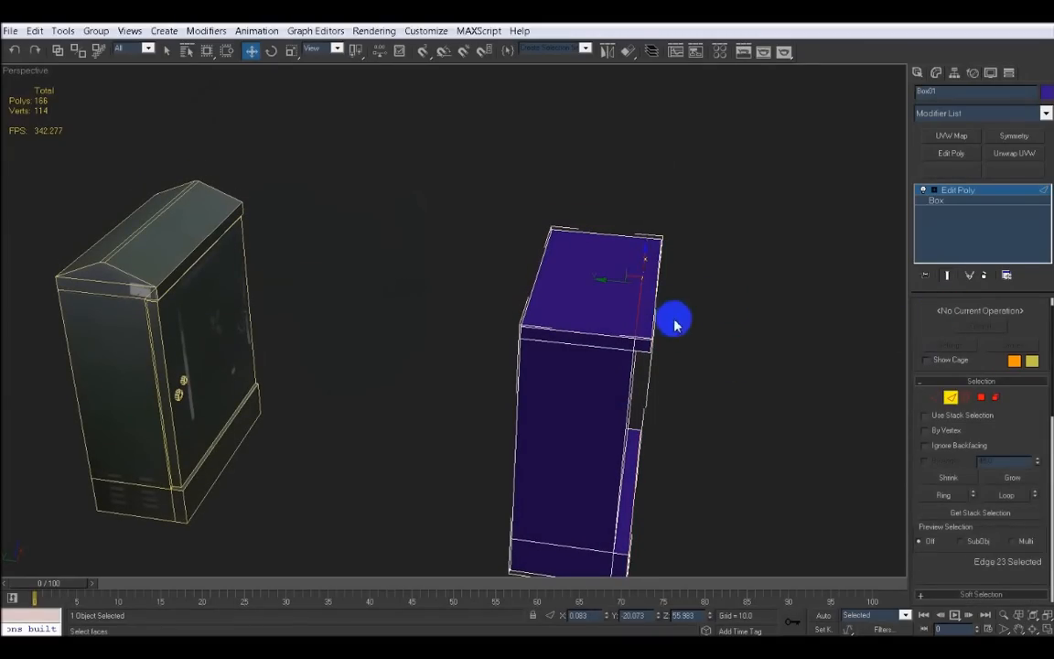
left_click(940, 398)
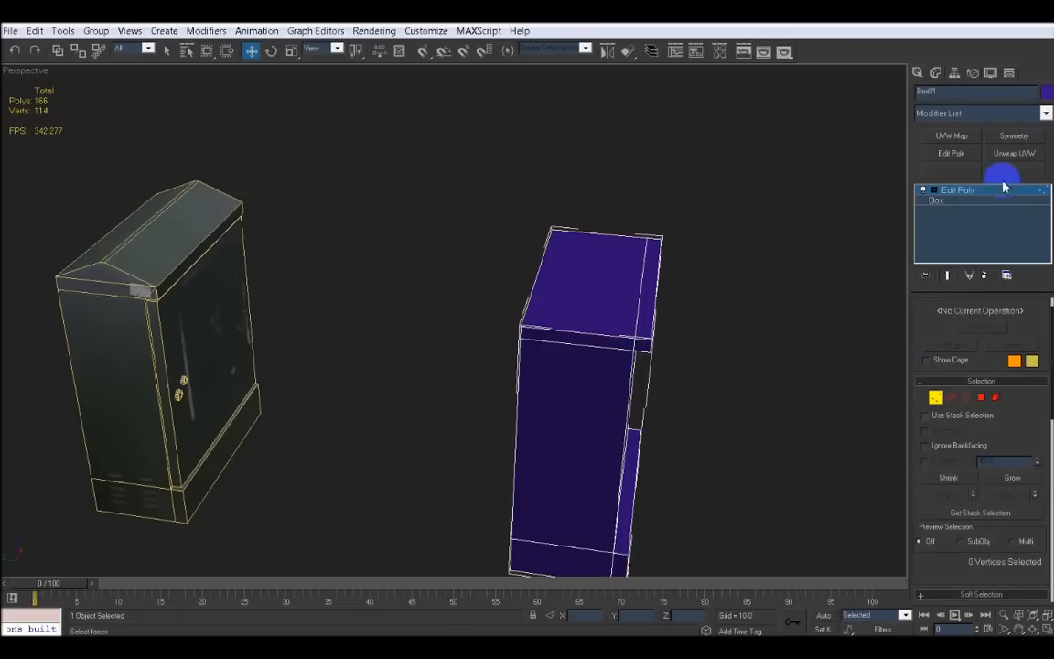
left_click(1045, 93)
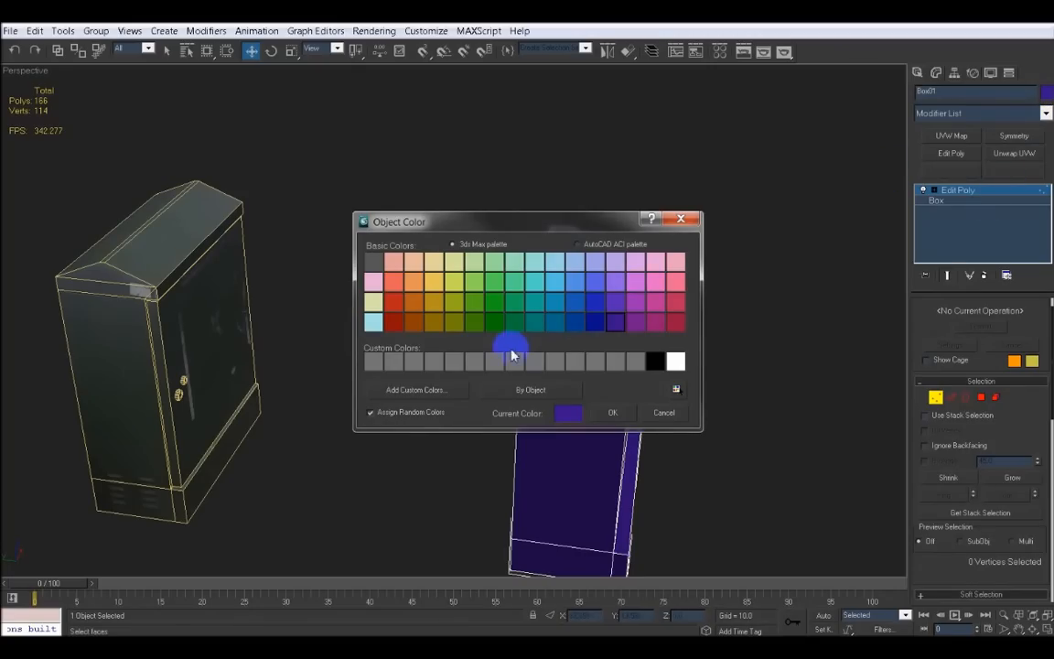
left_click(433, 285)
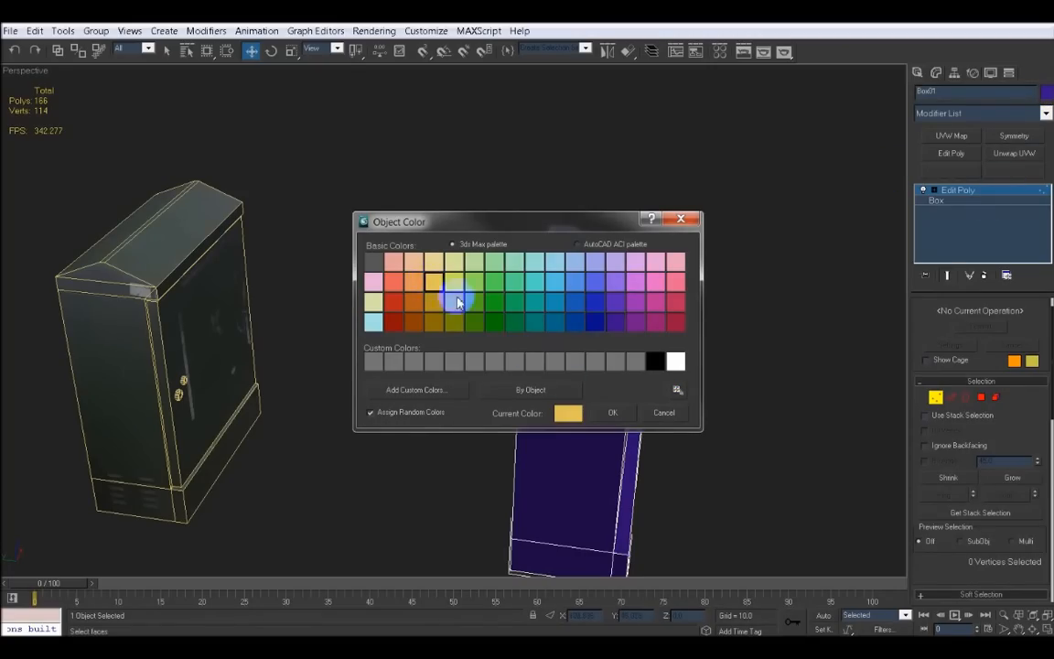
left_click(612, 413)
Target-weld the stray vertices at the box's top front corners onto their neighbouring corner vertices
scroll(599, 395, "up", 3)
middle_click_drag(610, 406, 548, 361)
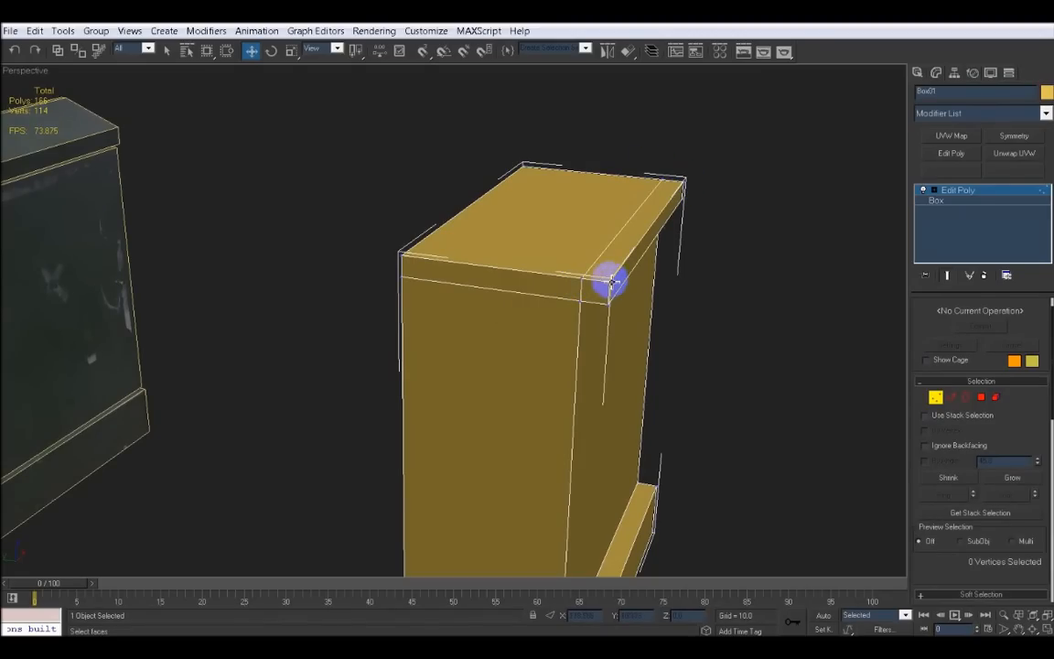
left_click_drag(938, 567, 952, 341)
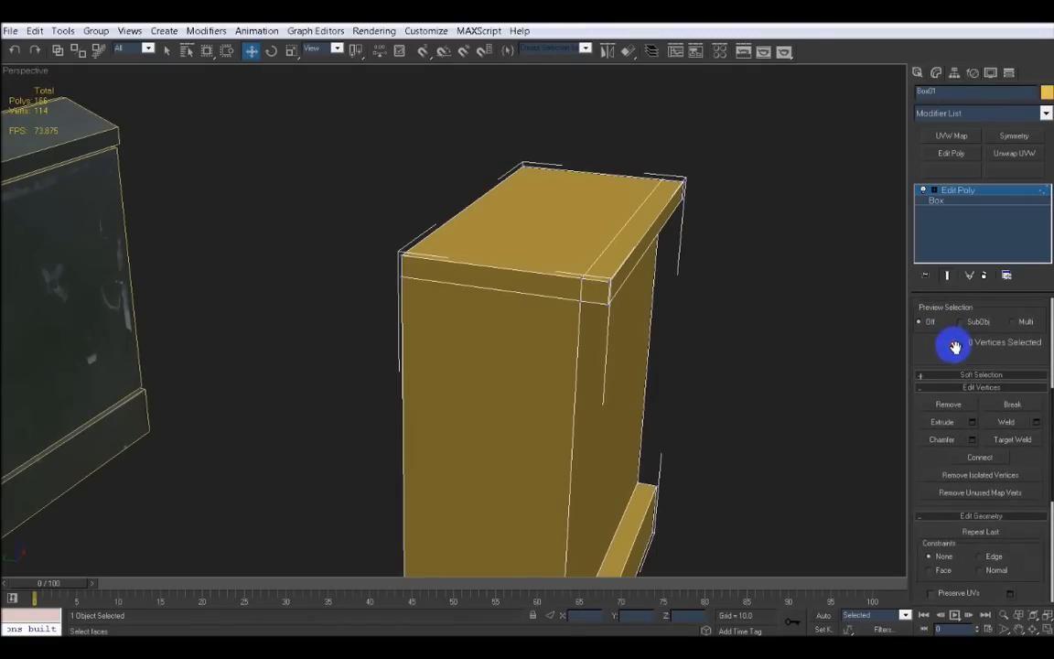
left_click(1011, 440)
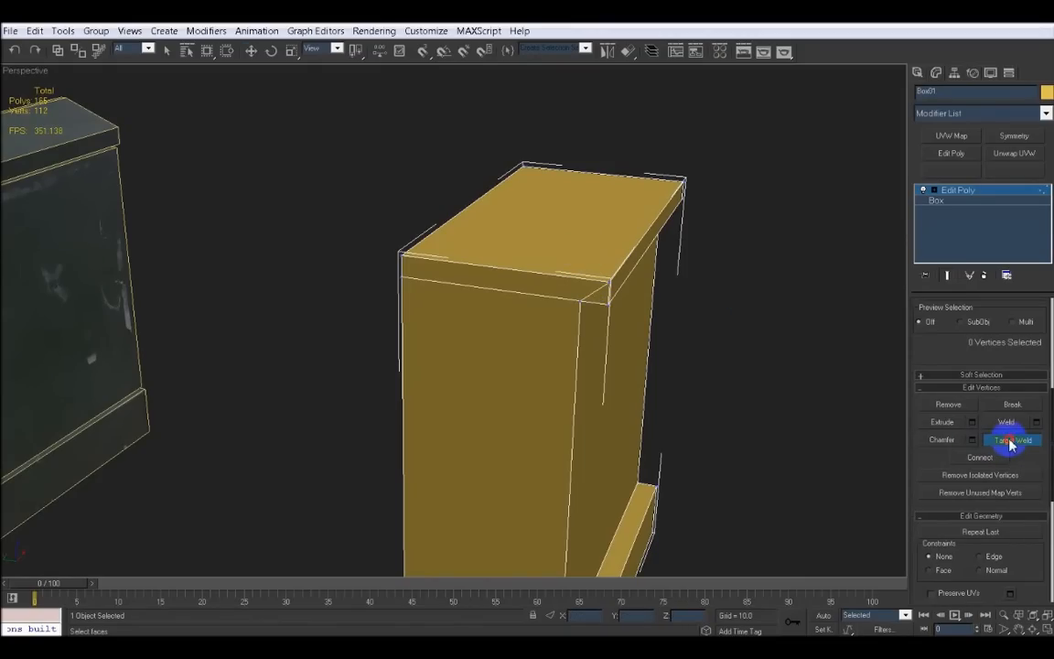
mouse_move(588, 373)
middle_mouse_down("alt")
mouse_move(572, 396)
mouse_move(574, 419)
mouse_move(597, 365)
mouse_move(586, 353)
middle_mouse_up("alt")
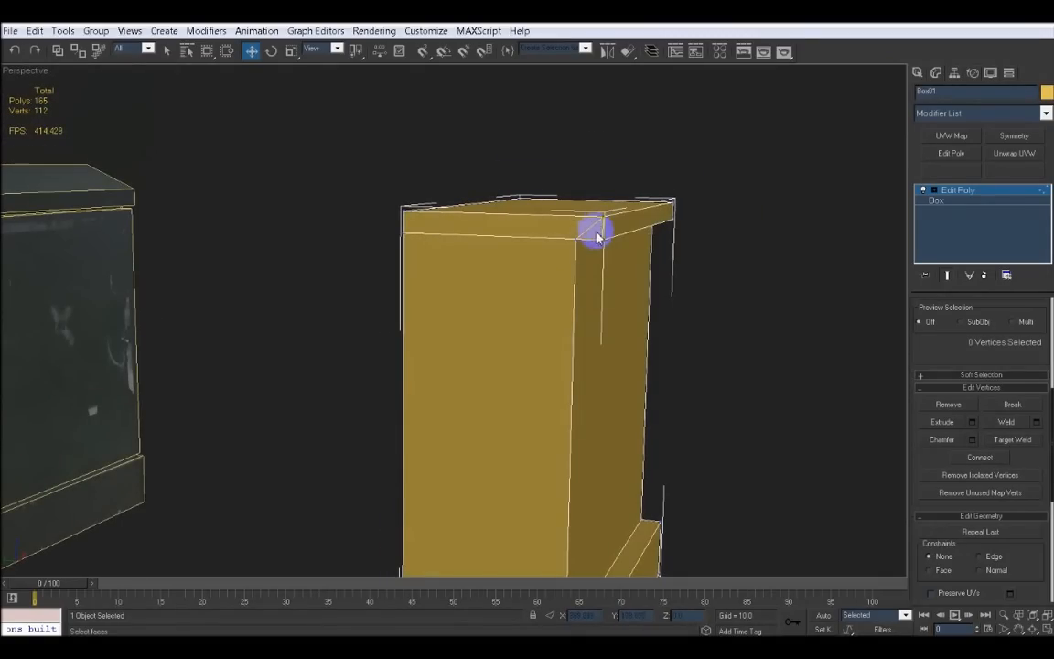
middle_click_drag(668, 297, 512, 237, "alt")
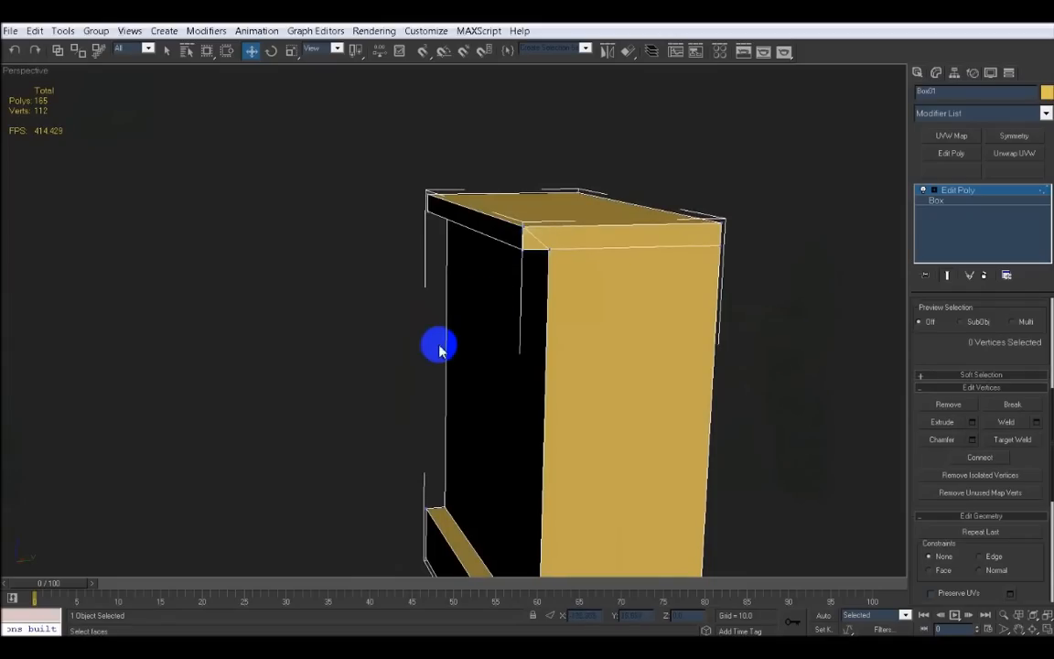
middle_click_drag(438, 346, 536, 359, "alt")
scroll(585, 372, "down", 3)
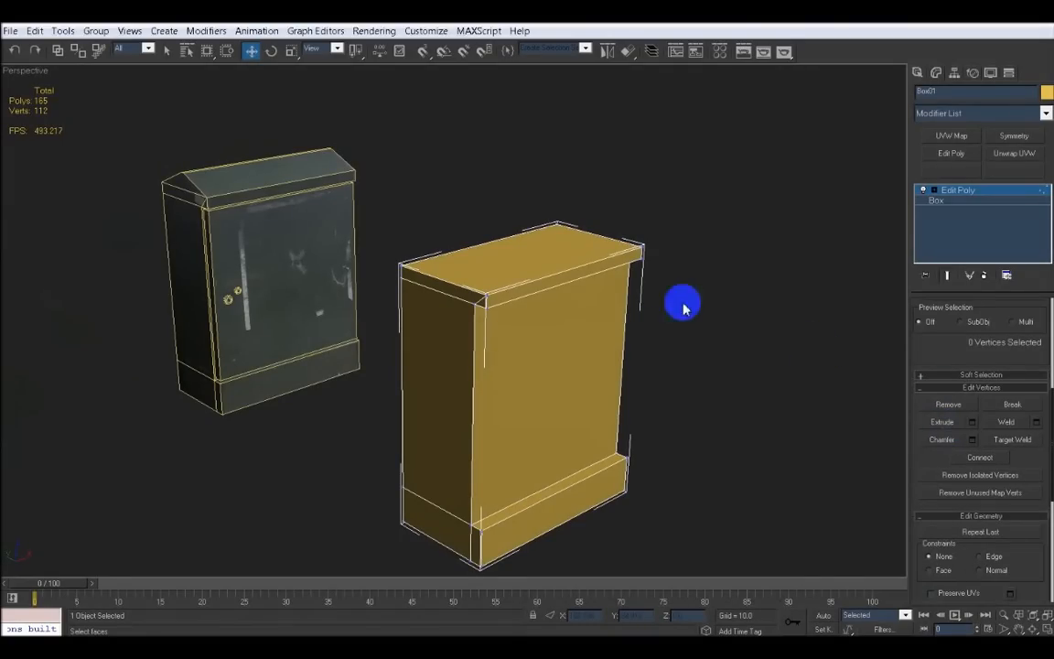
Select the box's top polygon and extrude it 10 units
left_click_drag(955, 370, 946, 529)
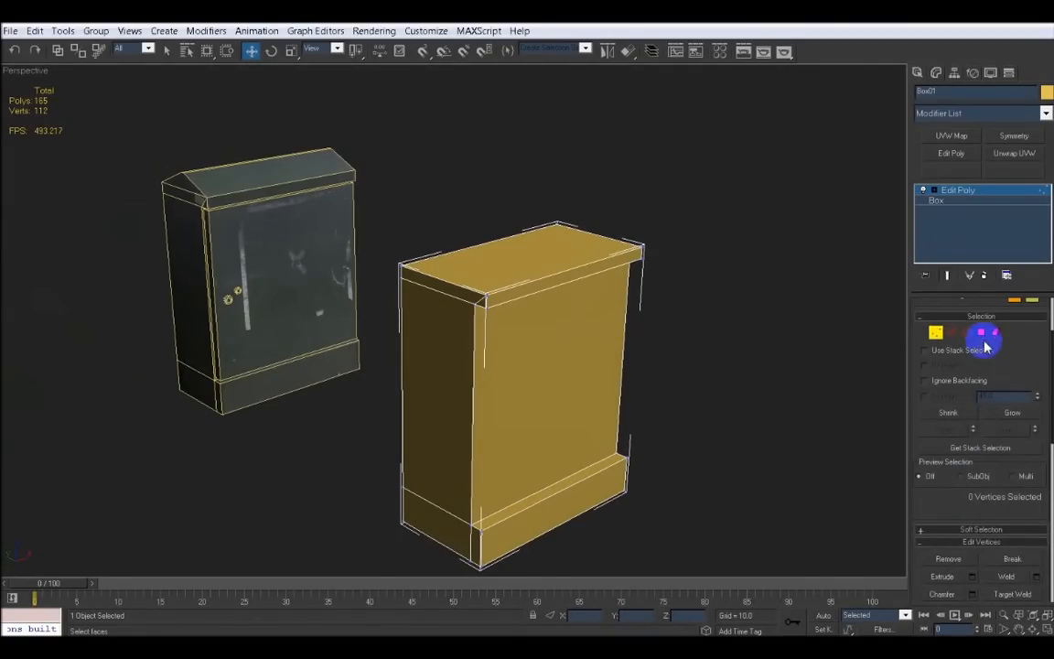
left_click(981, 334)
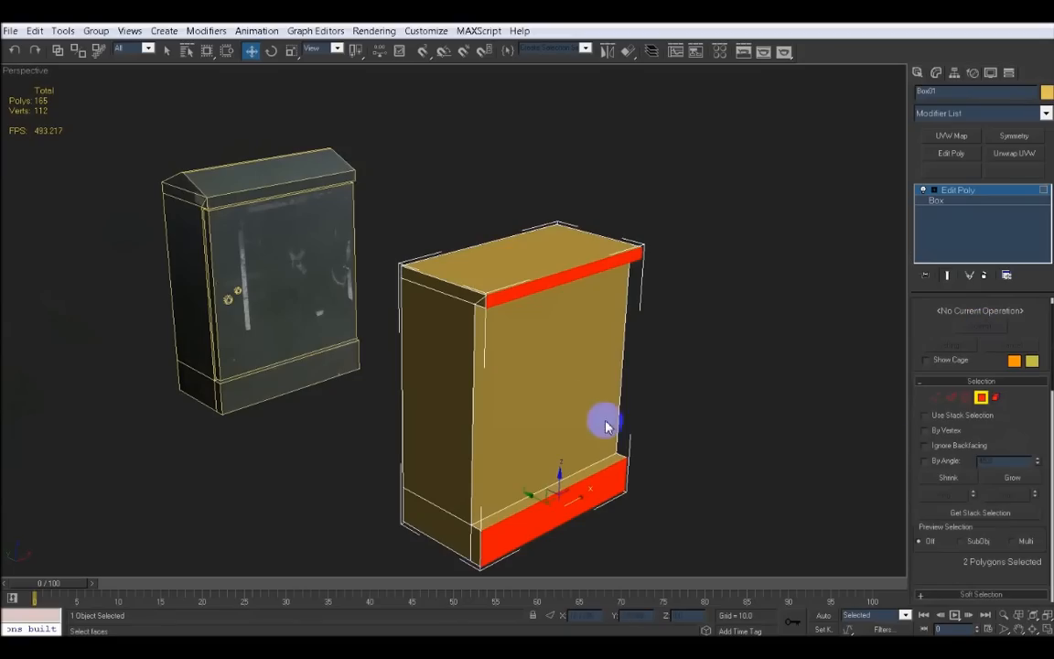
left_click(536, 260)
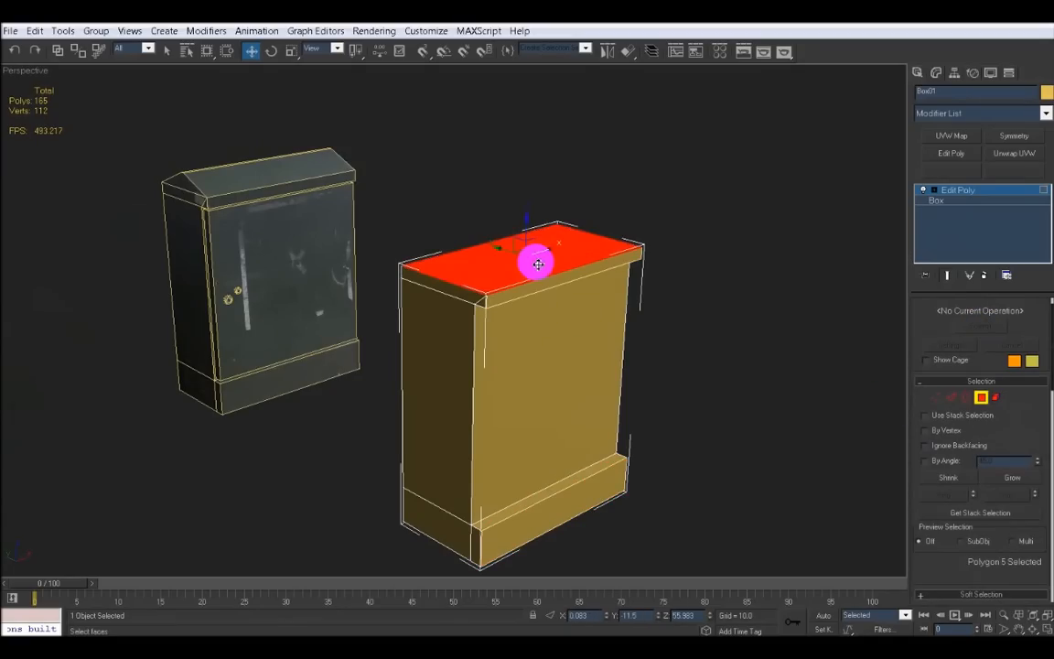
key("alt+w")
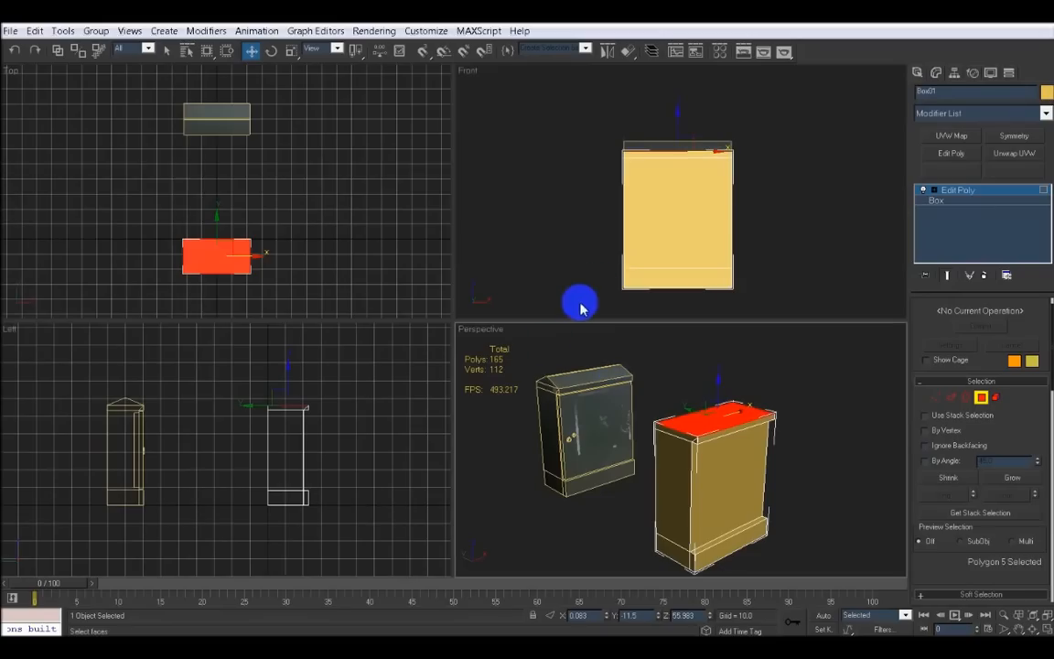
middle_click_drag(602, 241, 600, 271)
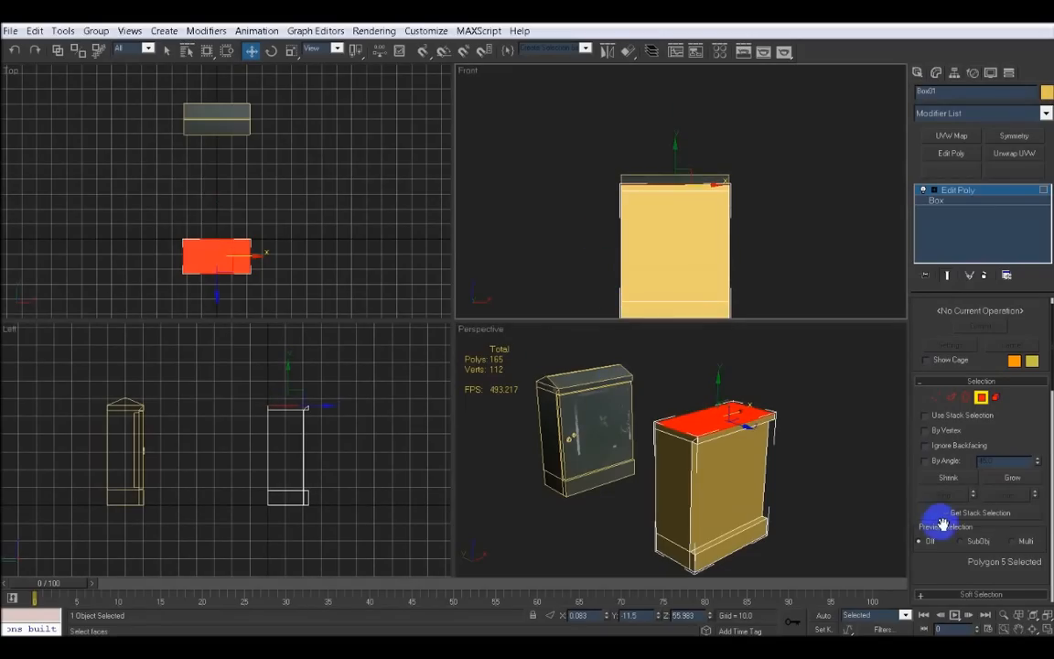
left_click_drag(950, 540, 953, 396)
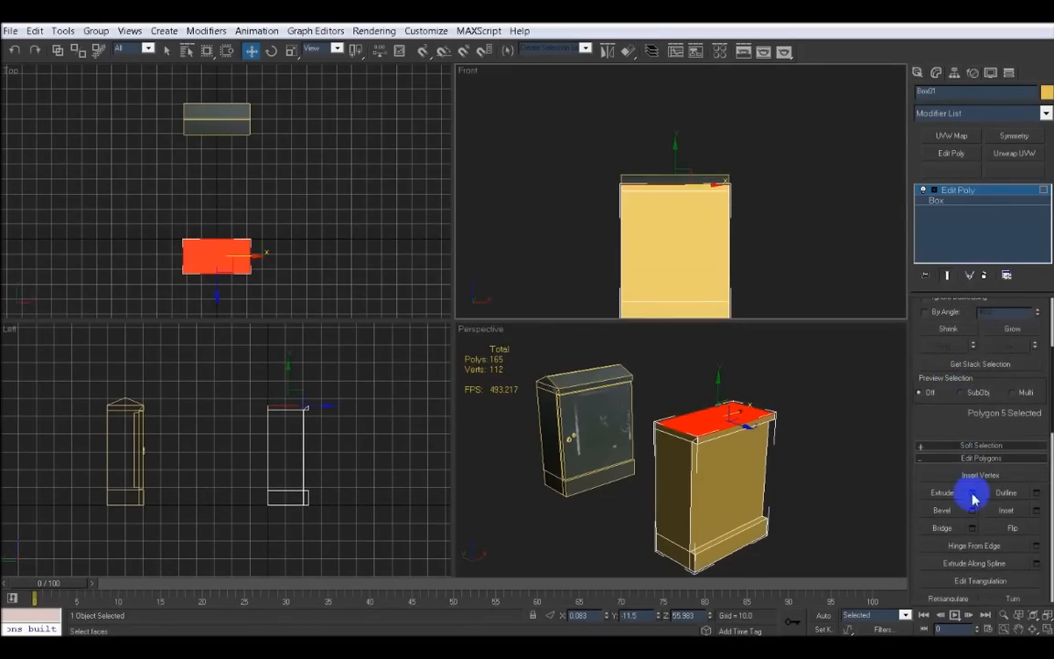
left_click(974, 494)
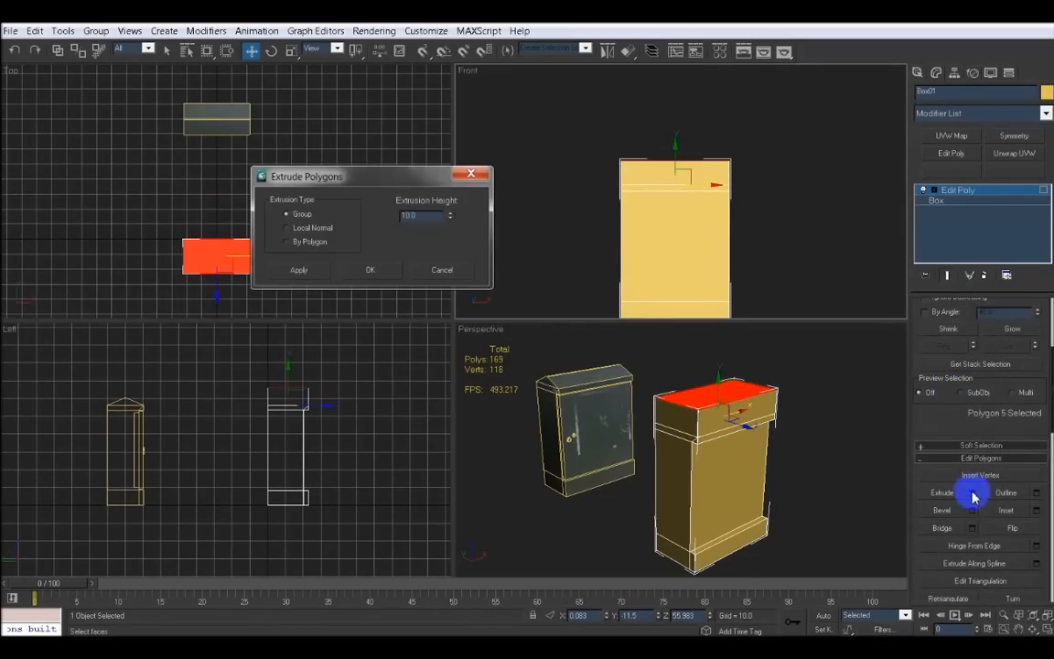
left_click(379, 271)
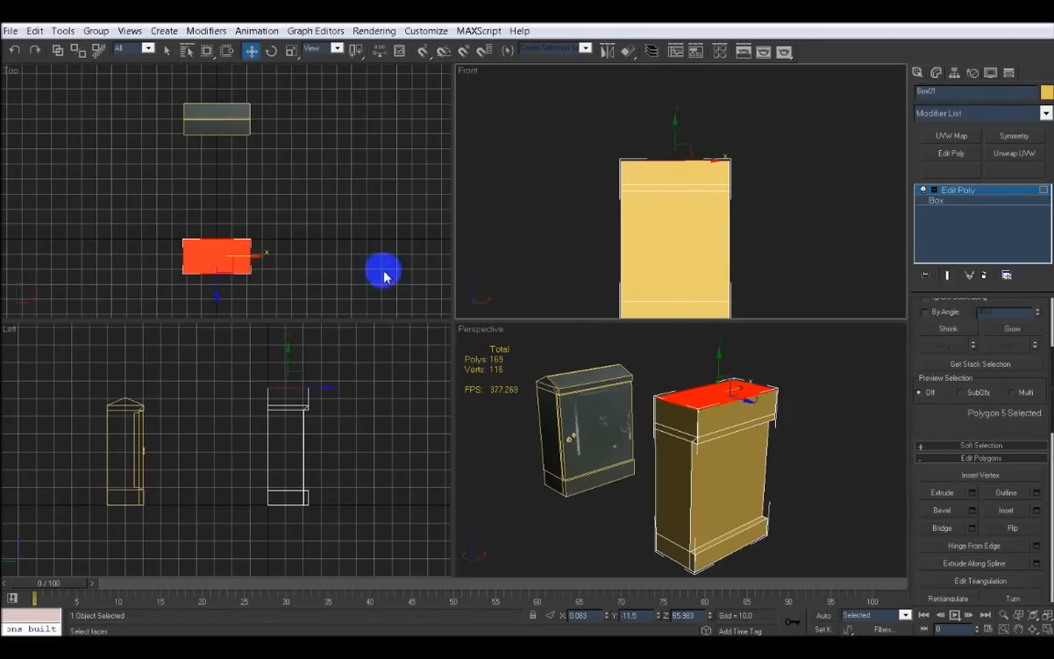
Lower the newly extruded top polygon slightly in the front view
middle_click_drag(328, 240, 365, 236)
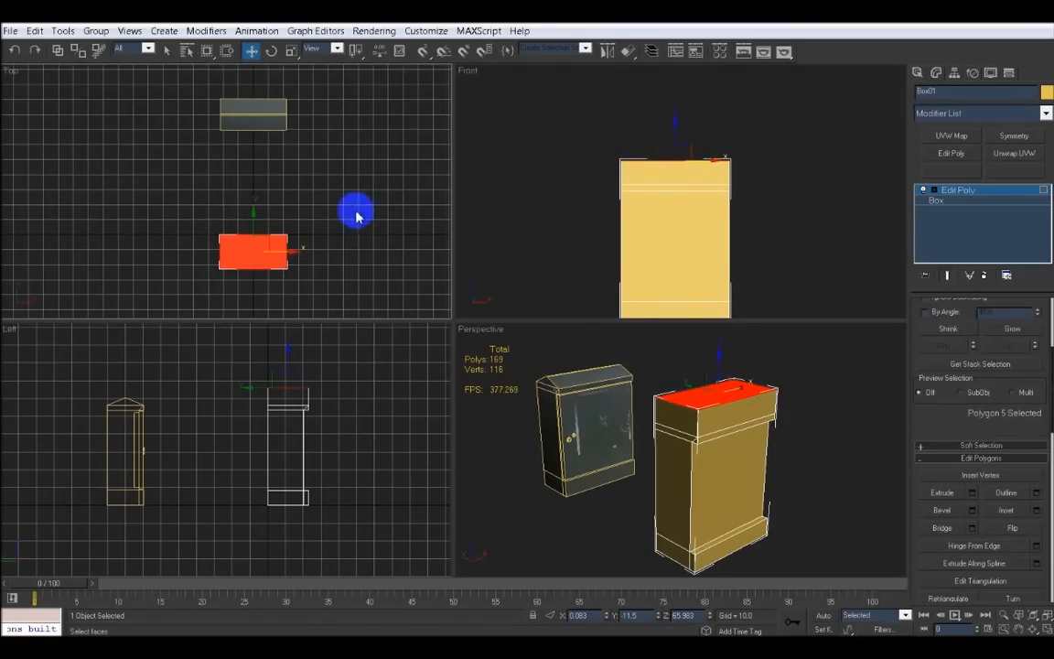
right_click(676, 110)
left_click_drag(678, 123, 680, 136)
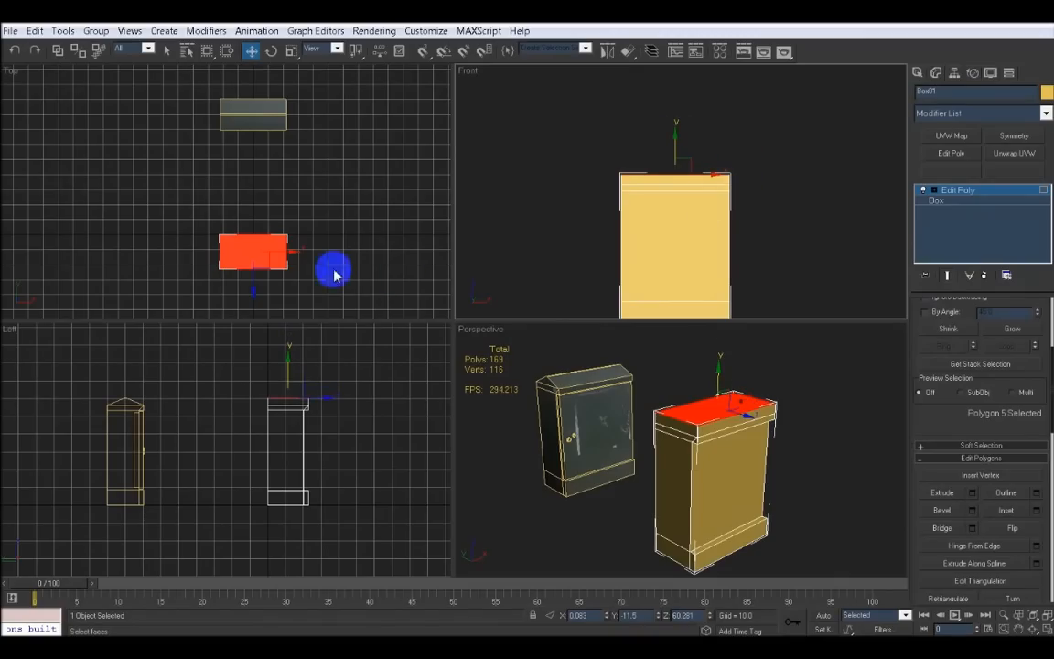
Scale the top polygon along Y almost to a line to form a pitched roof ridge
middle_click_drag(362, 226, 357, 240)
scroll(357, 241, "up", 2)
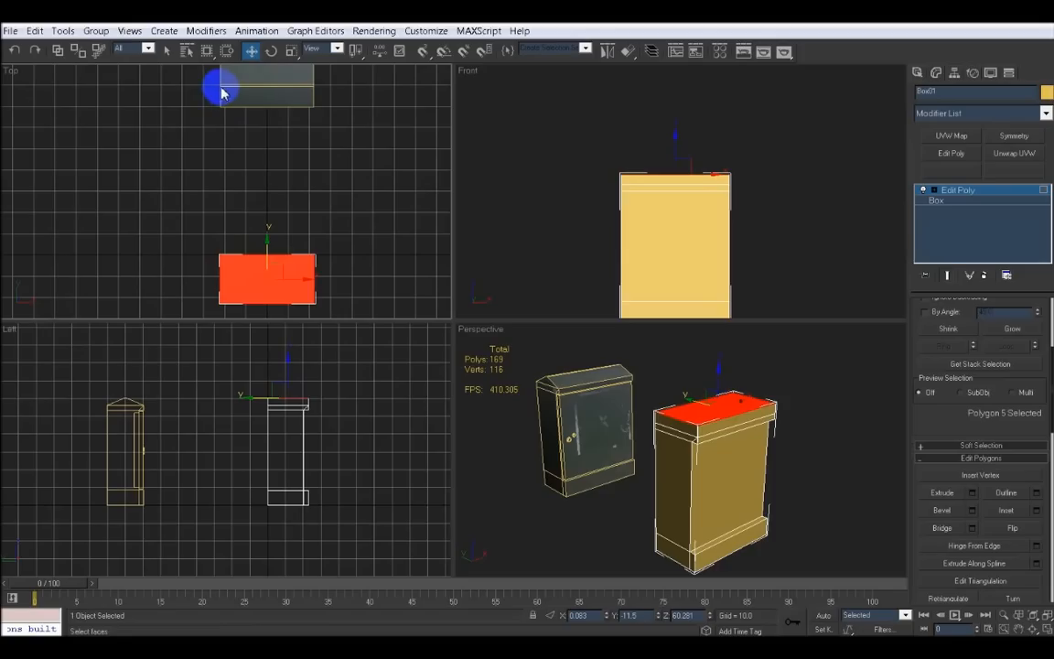
left_click(290, 52)
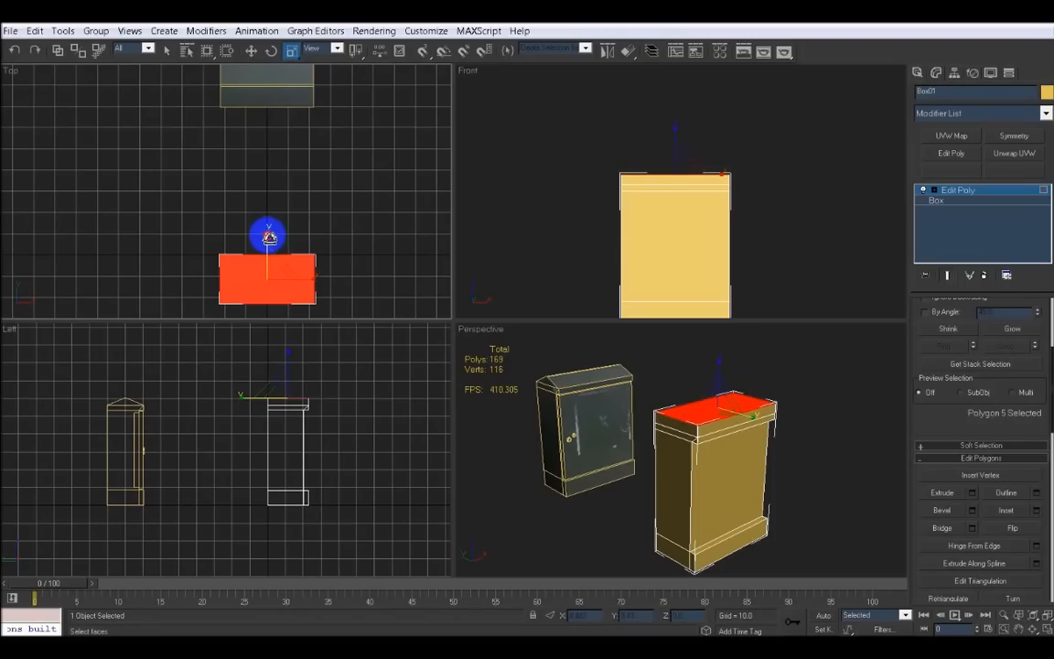
left_click_drag(269, 237, 268, 353)
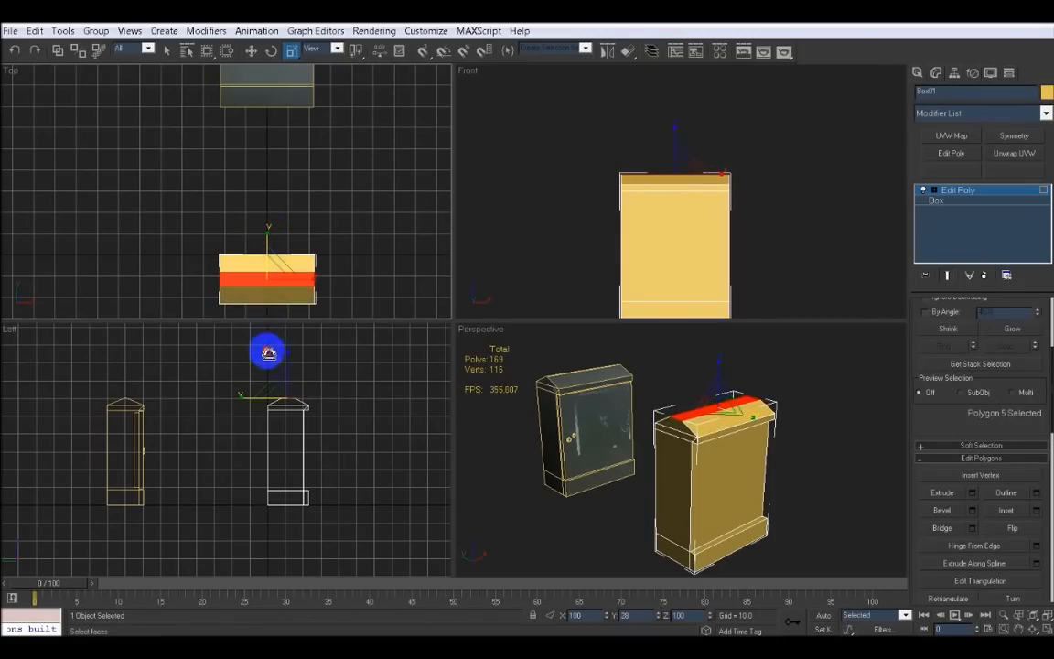
scroll(356, 197, "up", 1)
middle_click_drag(349, 243, 350, 172)
scroll(349, 172, "up", 1)
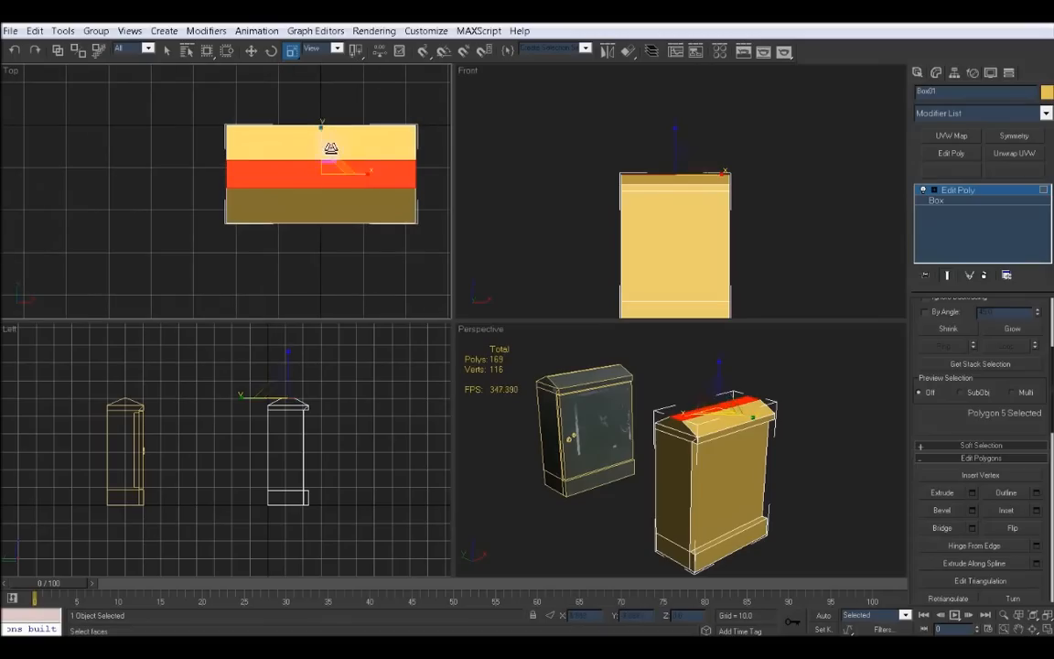
left_click_drag(322, 128, 318, 285)
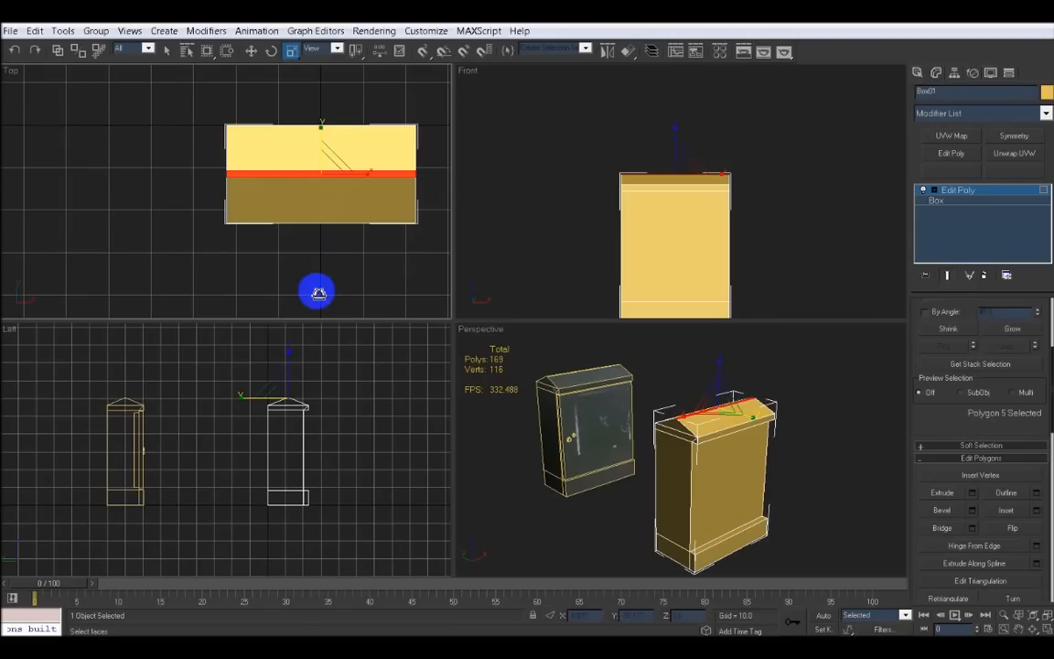
Inspect the pitched roof in the maximized left view and orbit around the box in perspective
left_click(355, 447)
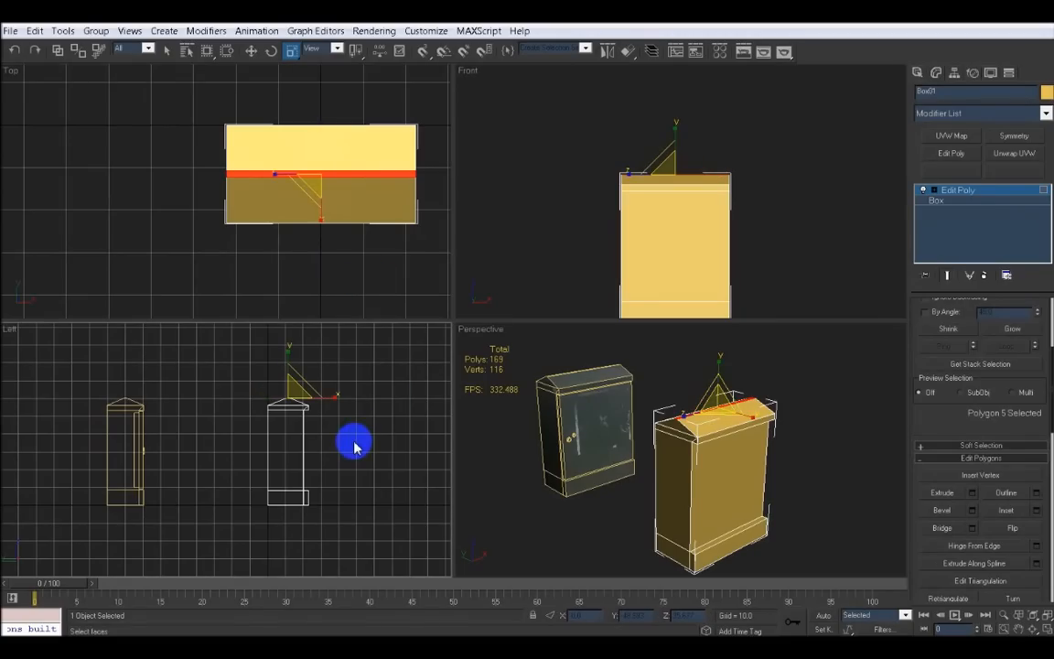
key("alt+w")
scroll(311, 384, "up", 4)
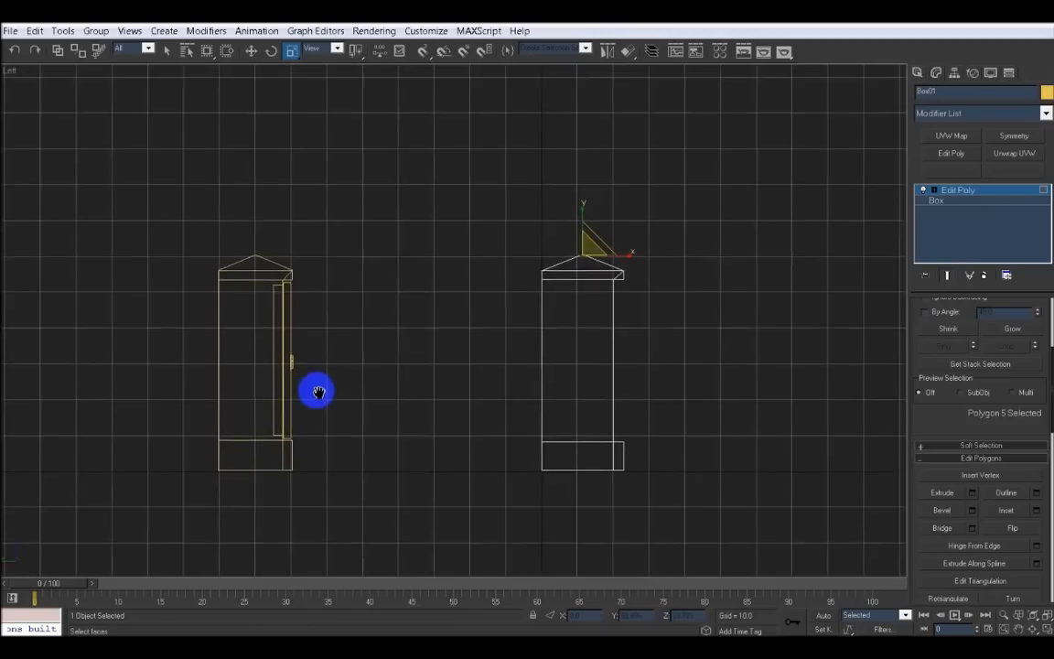
left_click(412, 275)
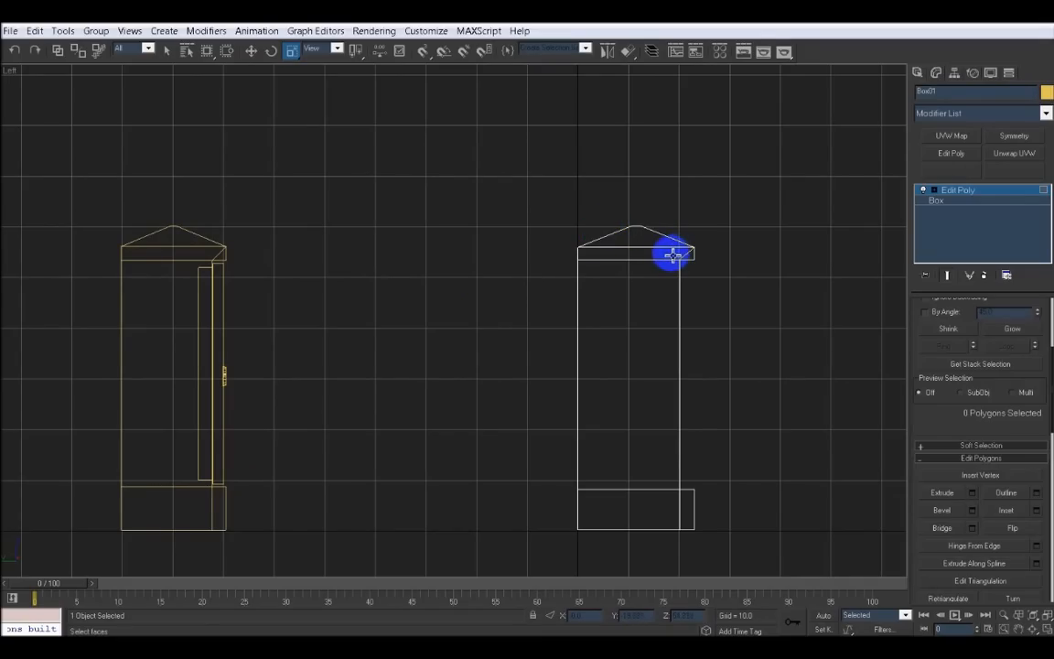
key("alt+w")
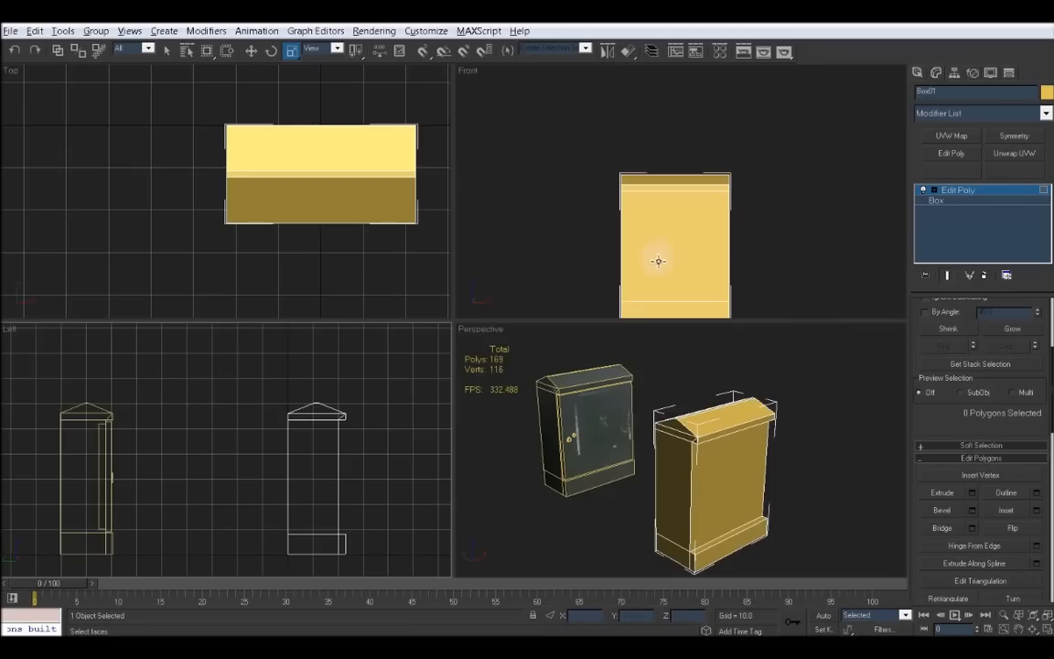
middle_click_drag(654, 414, 630, 398, "alt")
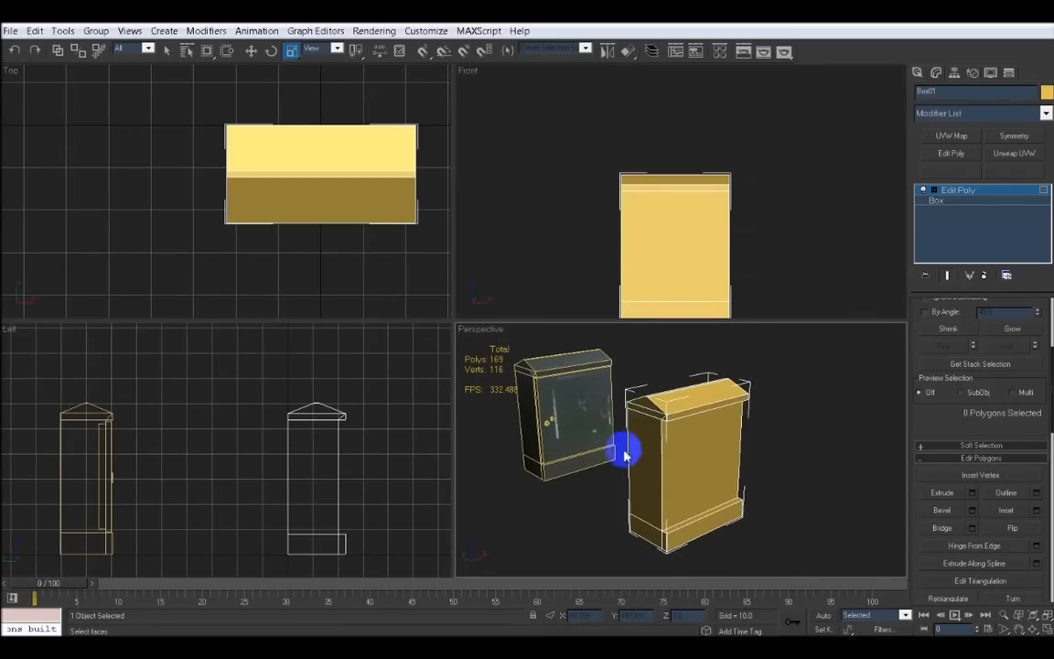
middle_click_drag(628, 452, 562, 395, "alt")
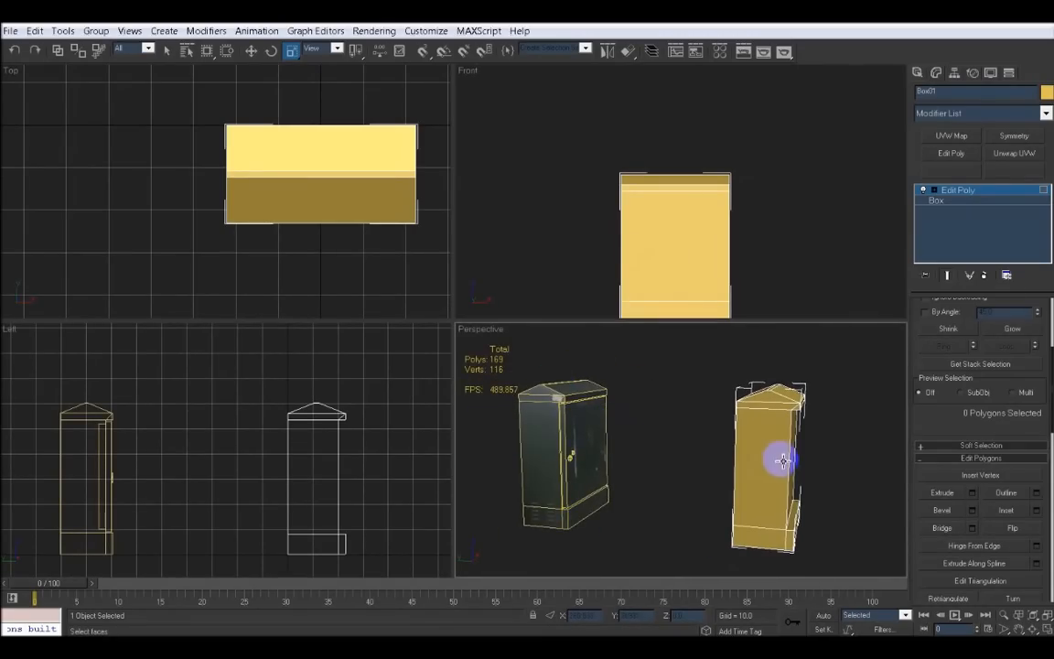
middle_click_drag(775, 456, 620, 442, "alt")
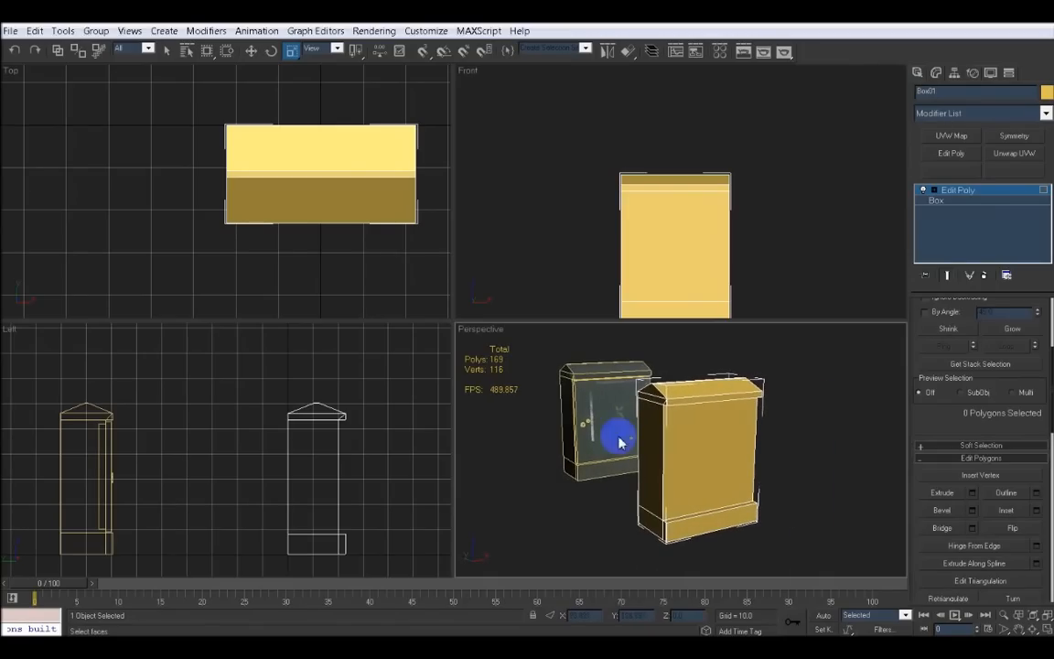
Clone the box's front polygon off as a separate object named door
left_click(720, 446)
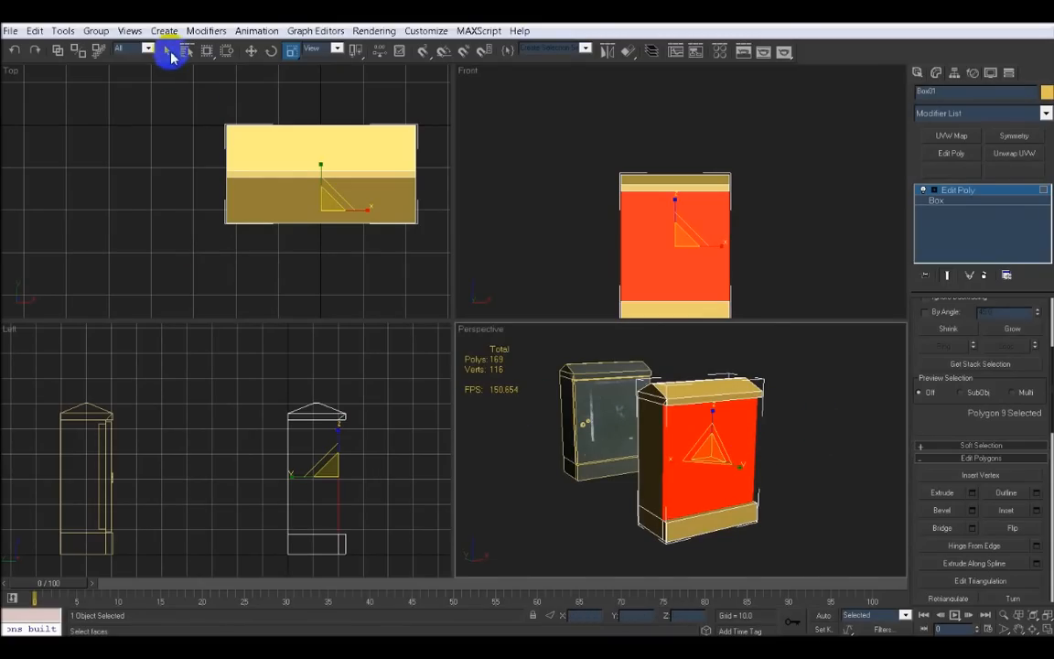
left_click(250, 51)
middle_click_drag(360, 437, 324, 442)
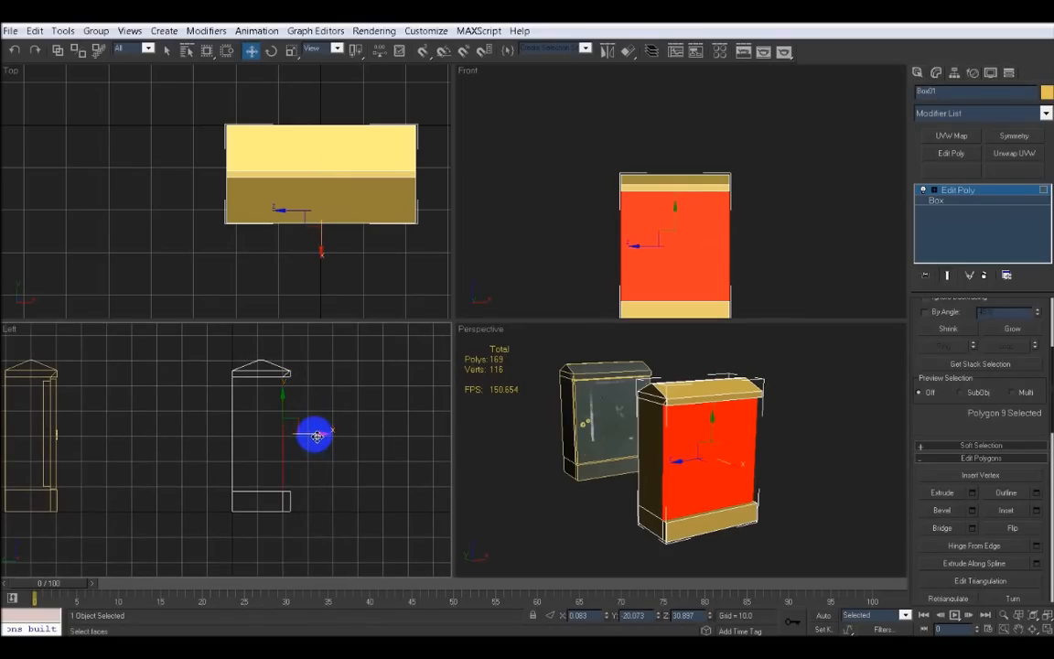
left_click_drag(315, 435, 317, 436)
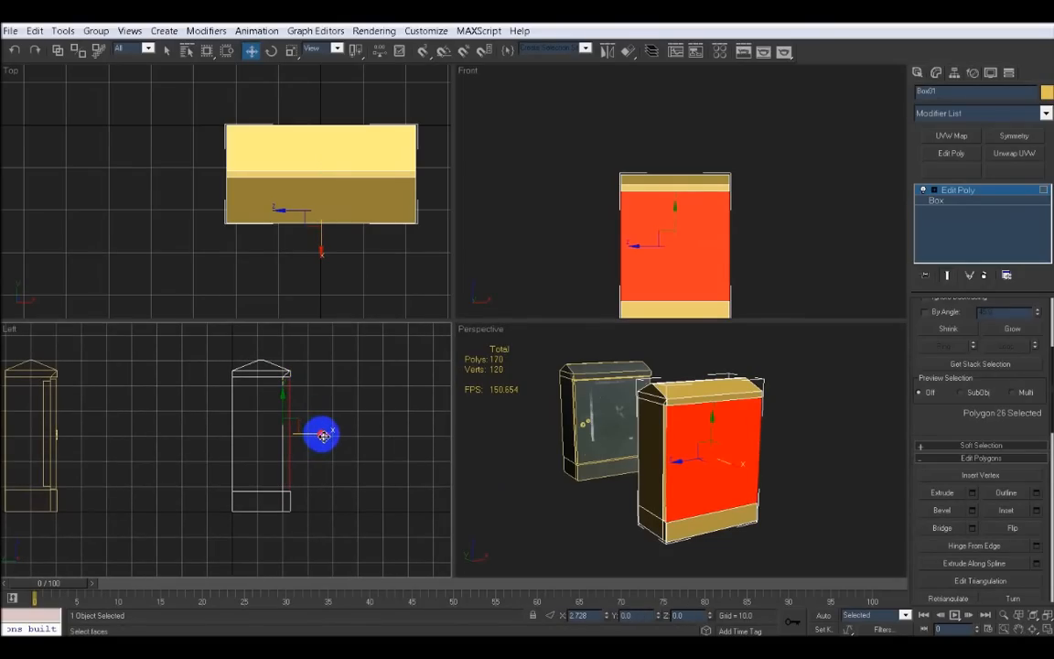
left_click_drag(322, 440, 320, 433, "shift")
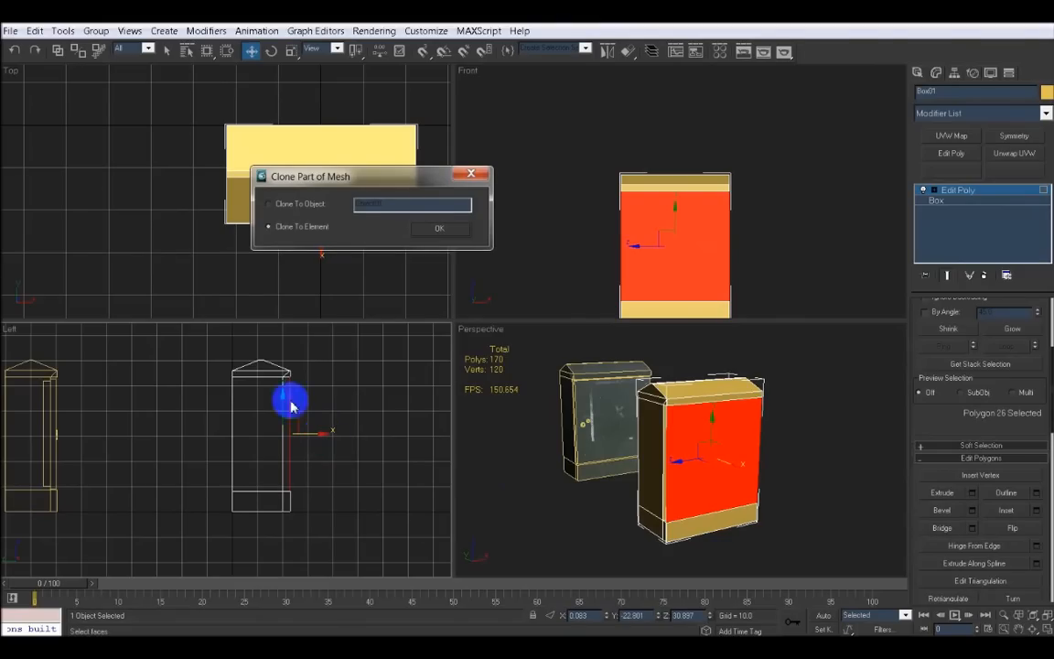
left_click_drag(304, 181, 422, 177)
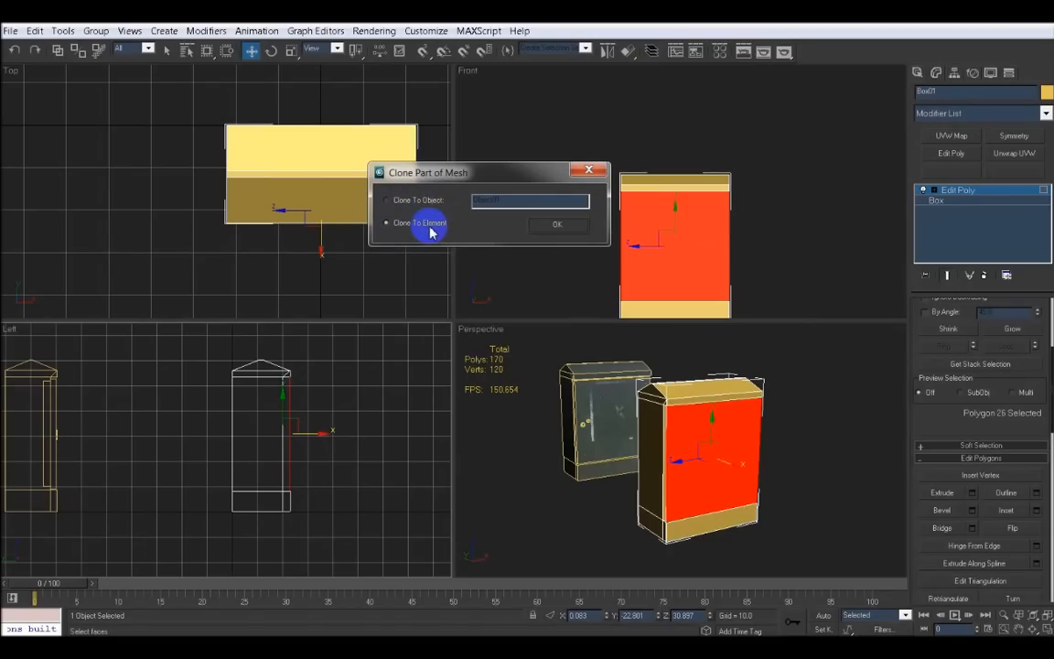
left_click(387, 201)
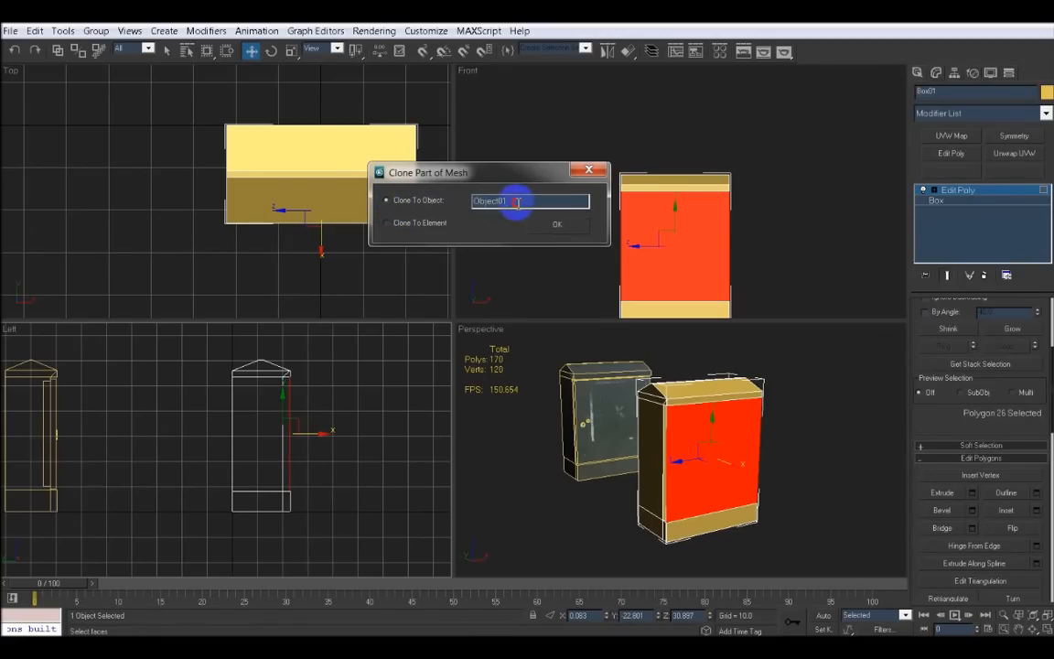
left_click_drag(516, 202, 491, 202)
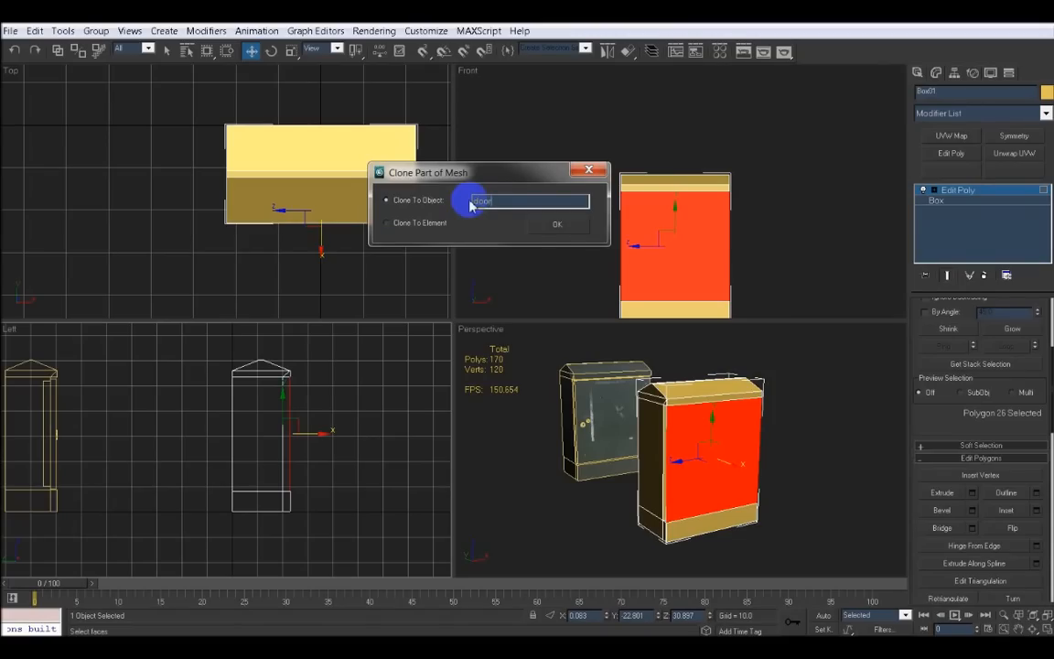
left_click(554, 227)
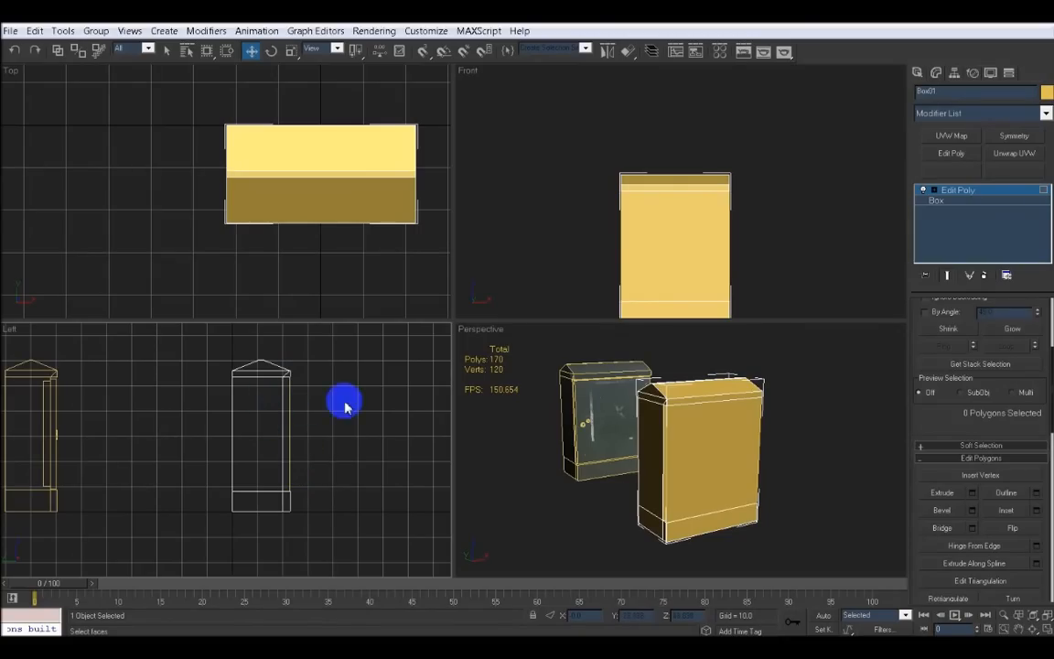
Leave sub-object mode, select the door object and set its object colour to green
left_click(792, 460)
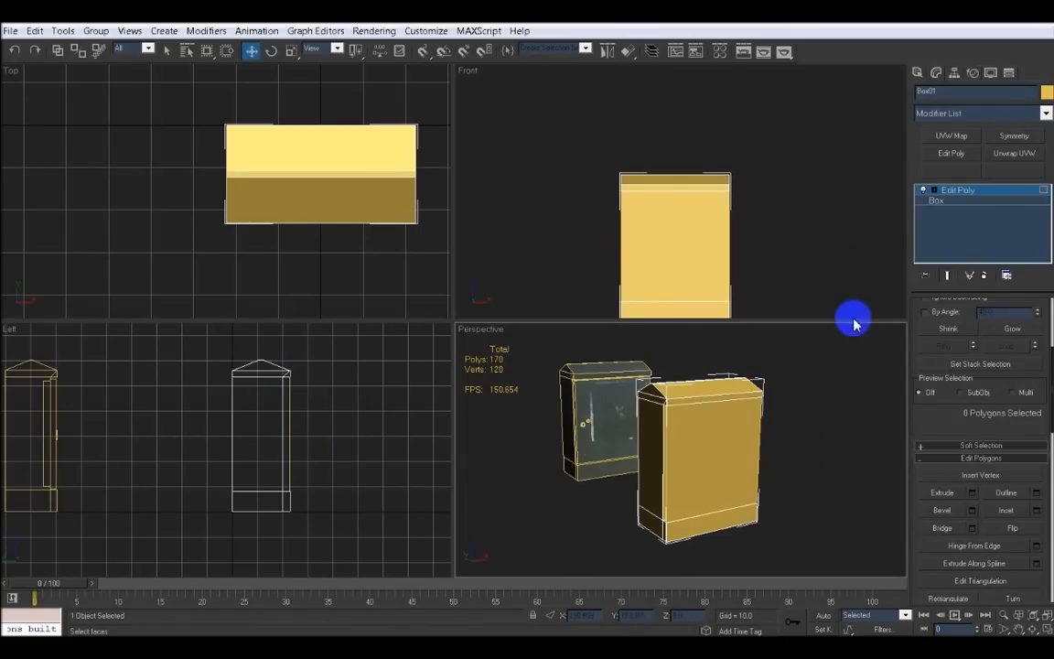
left_click(938, 200)
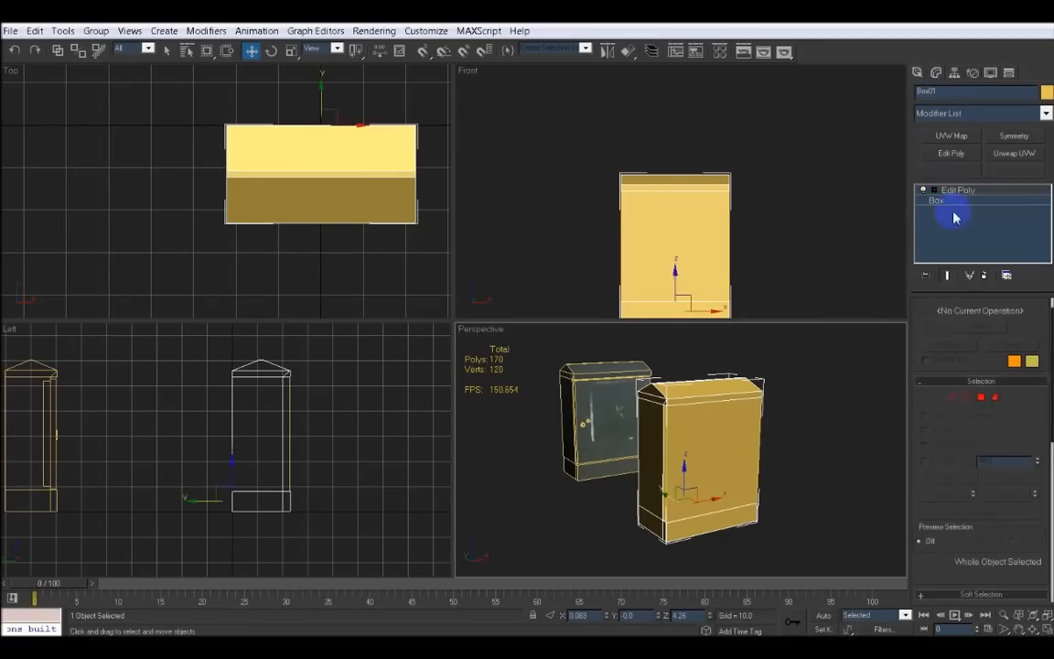
left_click(817, 411)
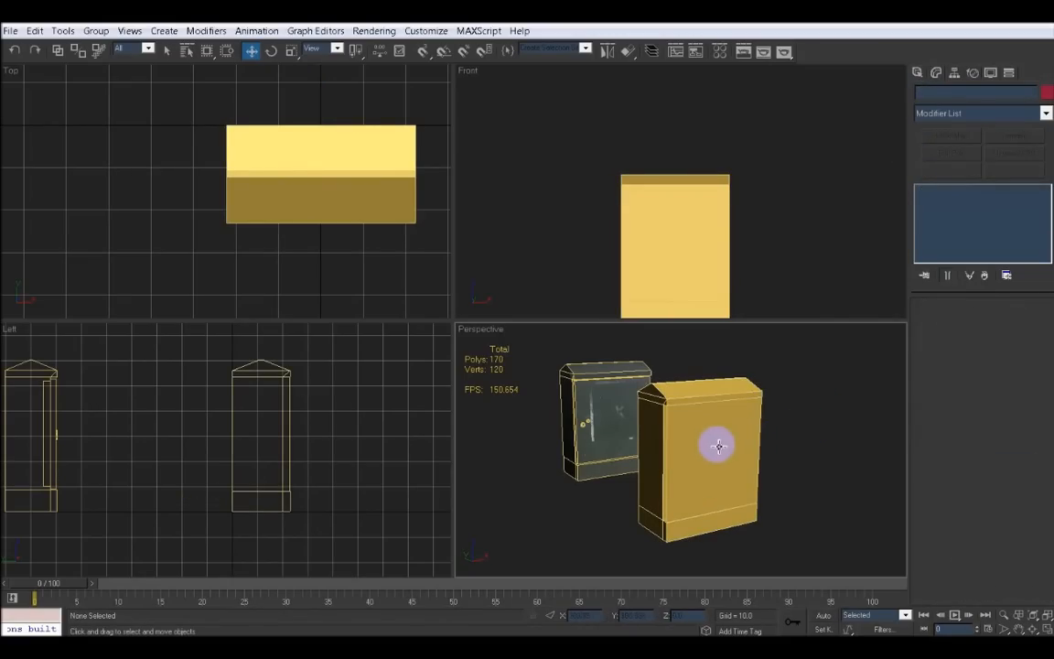
left_click(718, 446)
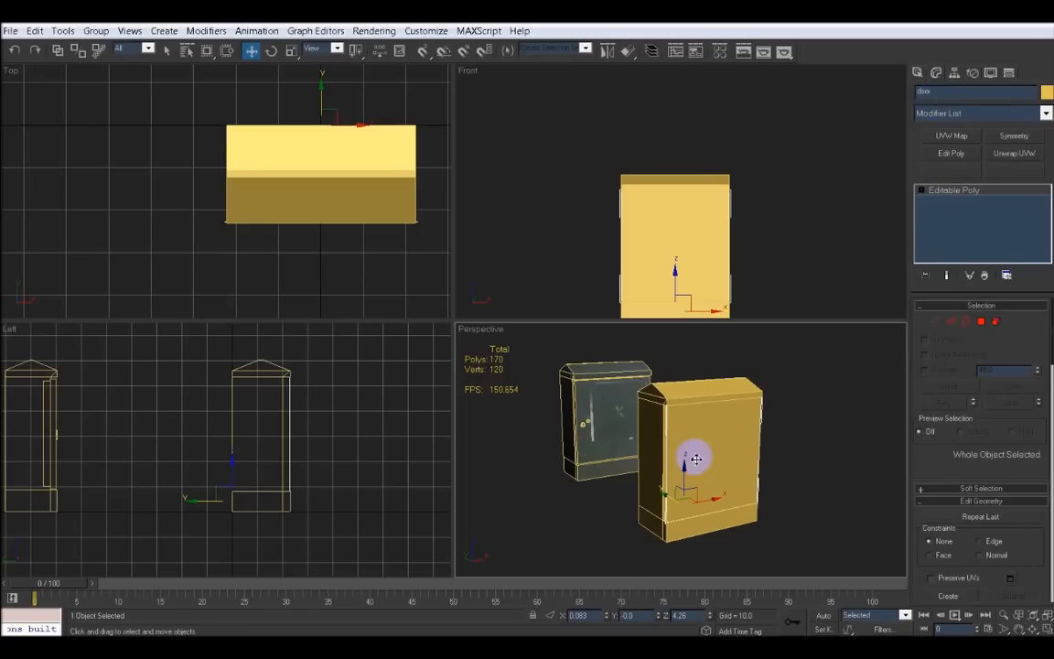
left_click(1046, 92)
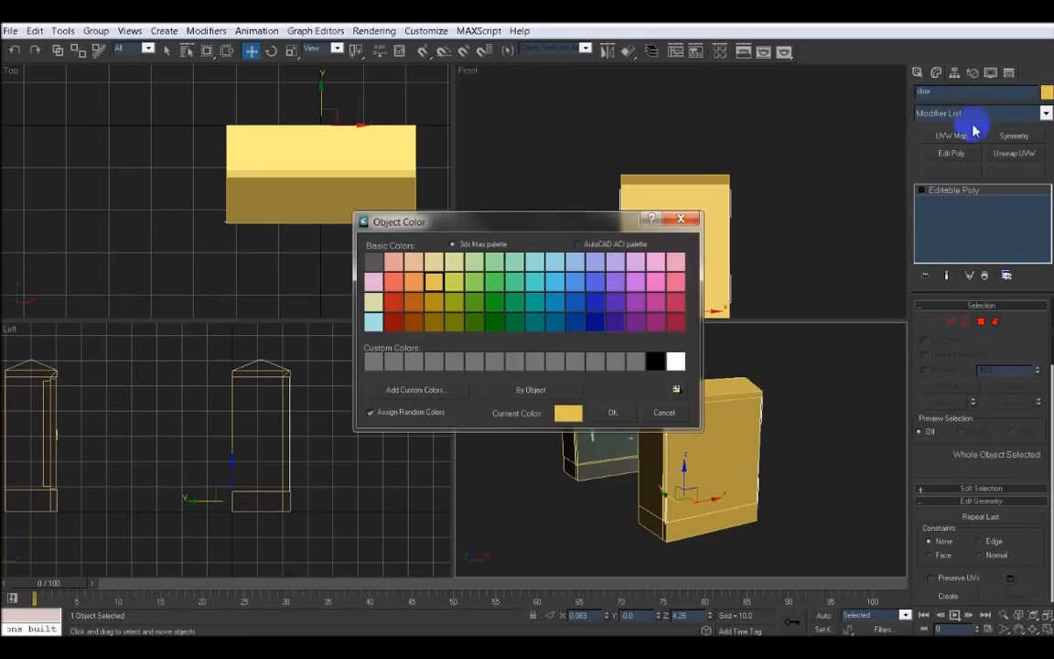
left_click(470, 286)
left_click(611, 413)
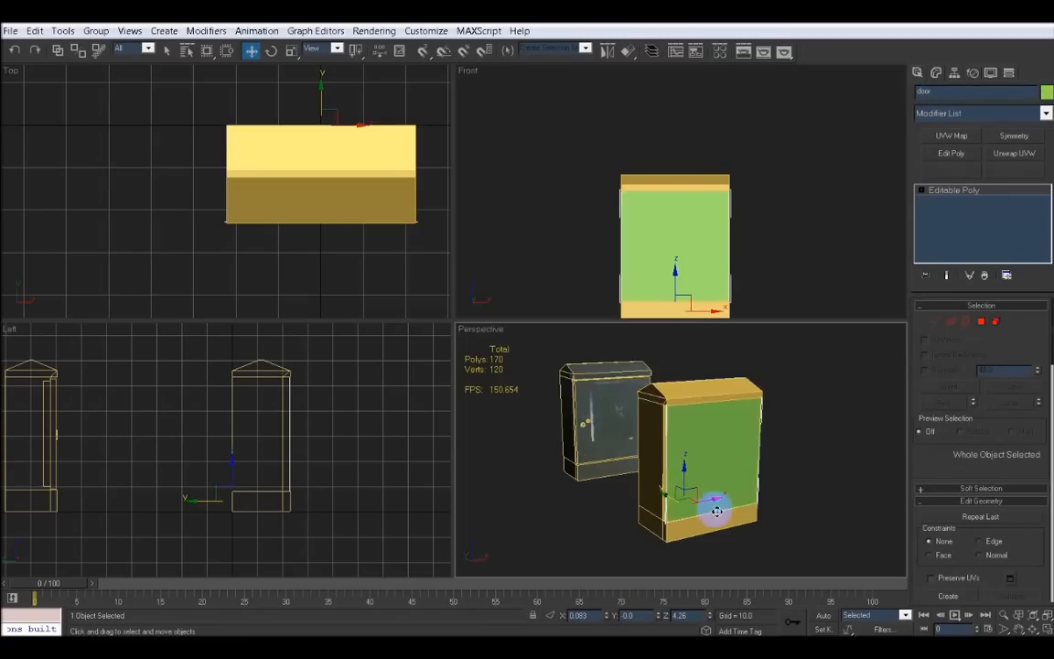
Isolate the door object and select its open border edges
mouse_move(670, 509)
middle_mouse_down("alt")
mouse_move(734, 511)
mouse_move(684, 510)
mouse_move(664, 495)
mouse_move(682, 476)
mouse_move(640, 489)
mouse_move(684, 512)
middle_mouse_up("alt")
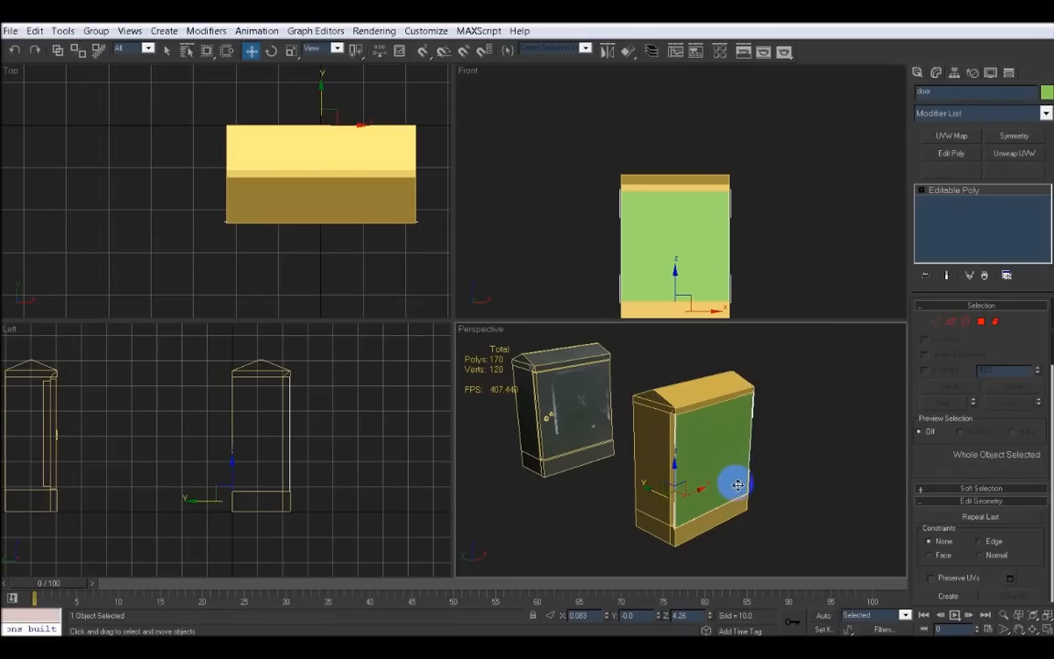
middle_click_drag(714, 477, 758, 468, "alt")
key("alt+q")
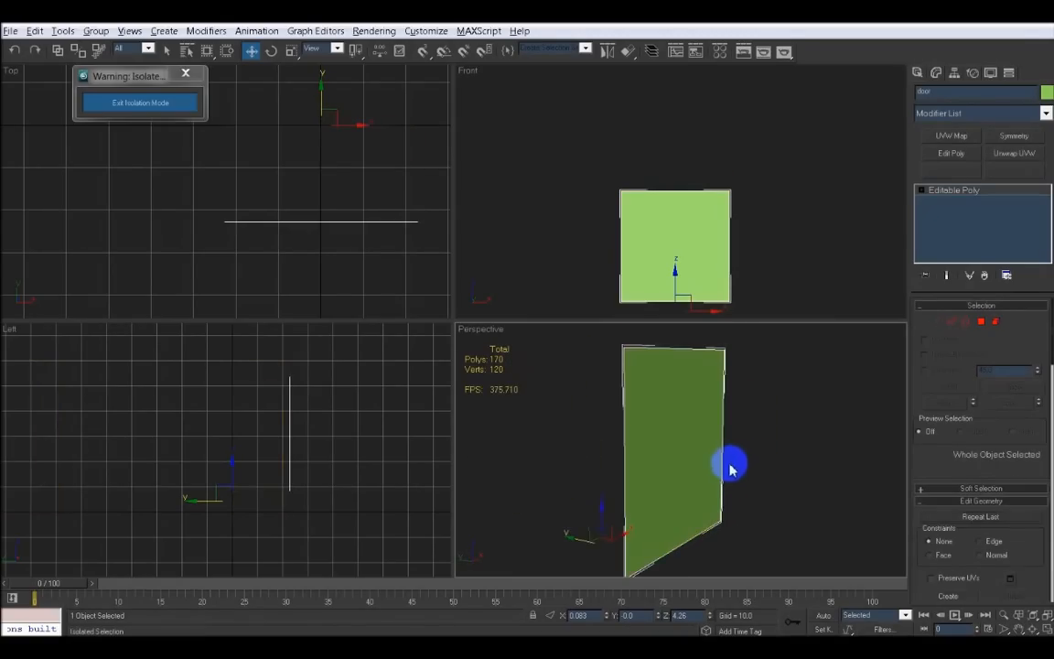
mouse_move(693, 447)
middle_mouse_down("alt")
mouse_move(730, 445)
mouse_move(712, 440)
middle_mouse_up("alt")
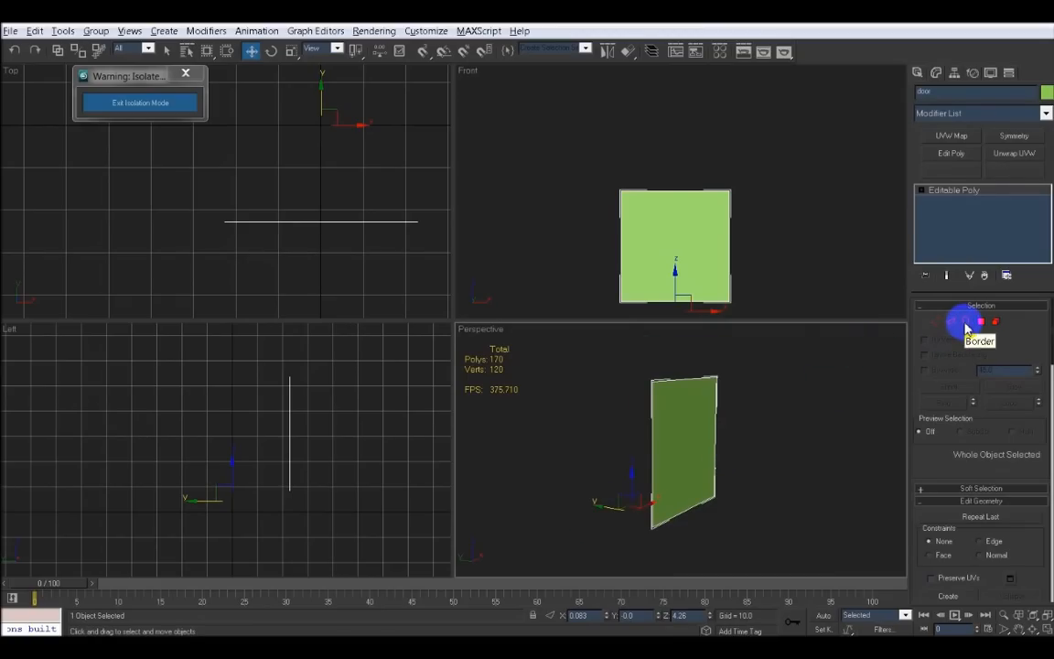
left_click(965, 321)
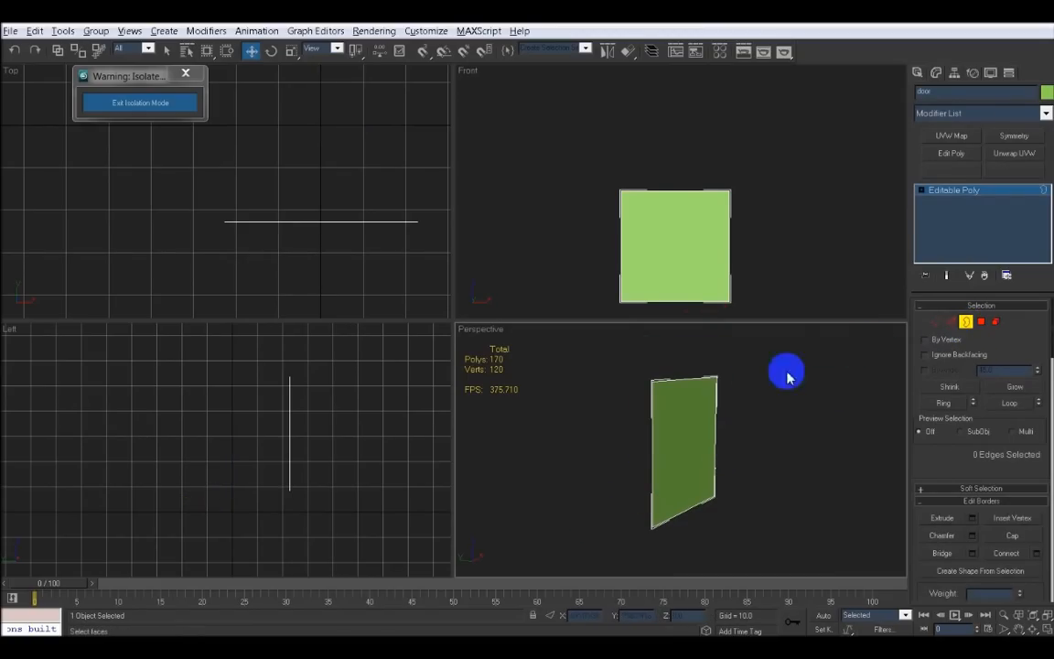
left_click(698, 379)
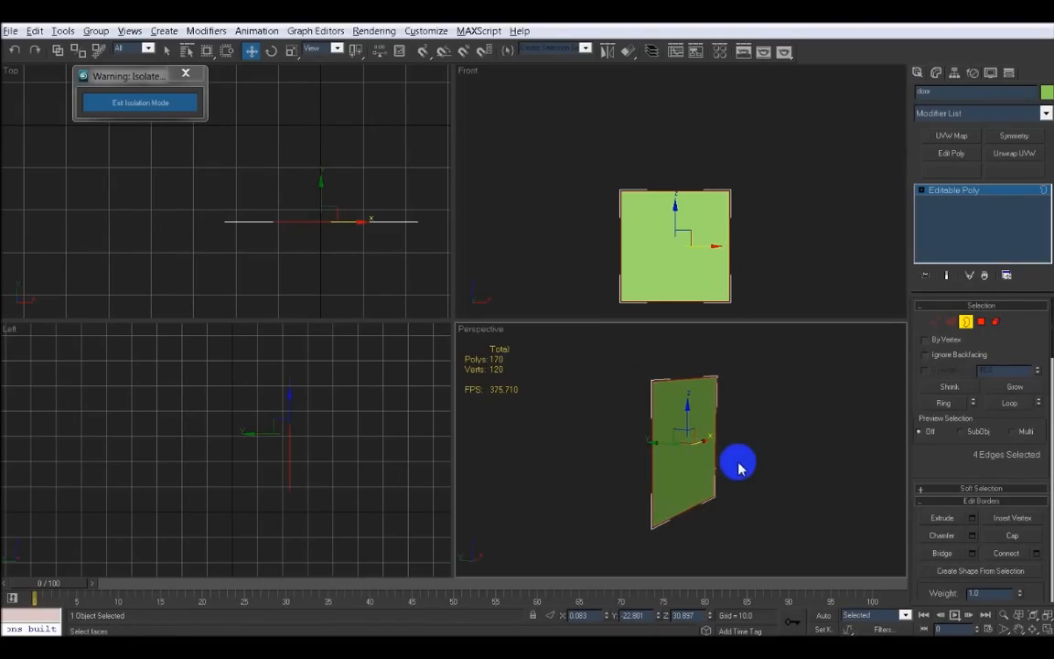
Clone the door's border outward in the left view to give the door a thickness
key("alt+w")
middle_click_drag(491, 360, 539, 367, "alt")
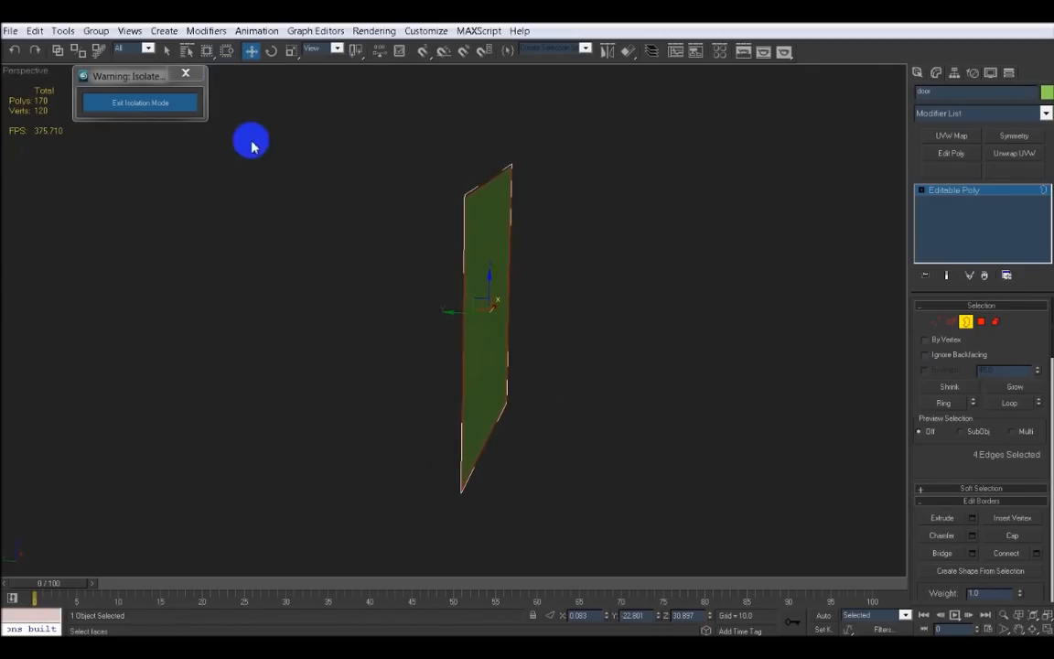
left_click(163, 105)
middle_click_drag(346, 305, 420, 312)
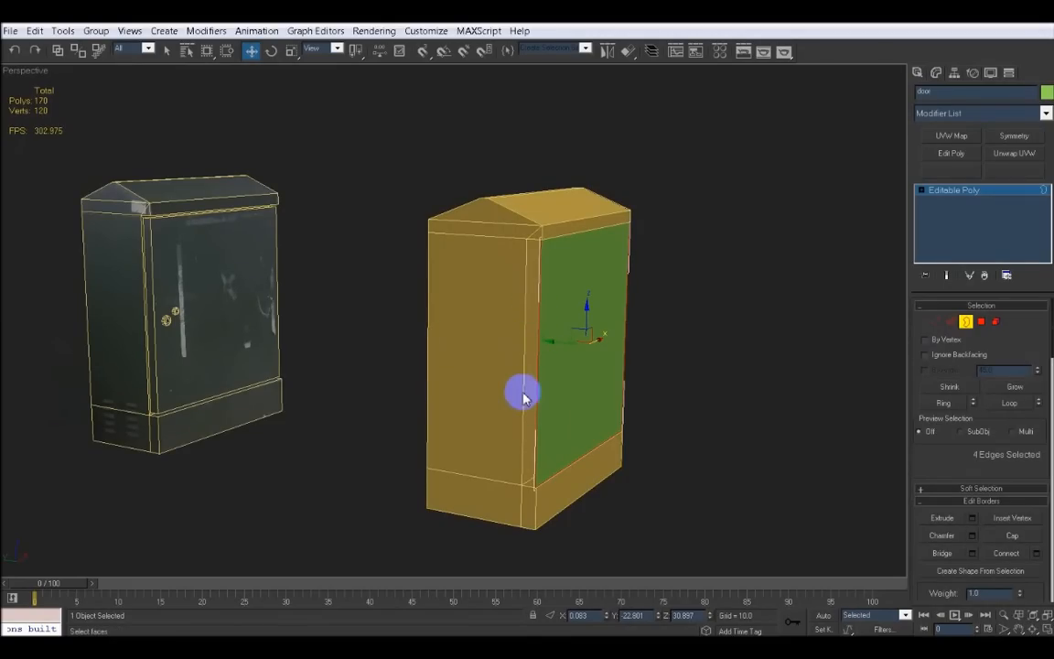
key("alt+w")
middle_click_drag(348, 409, 360, 416)
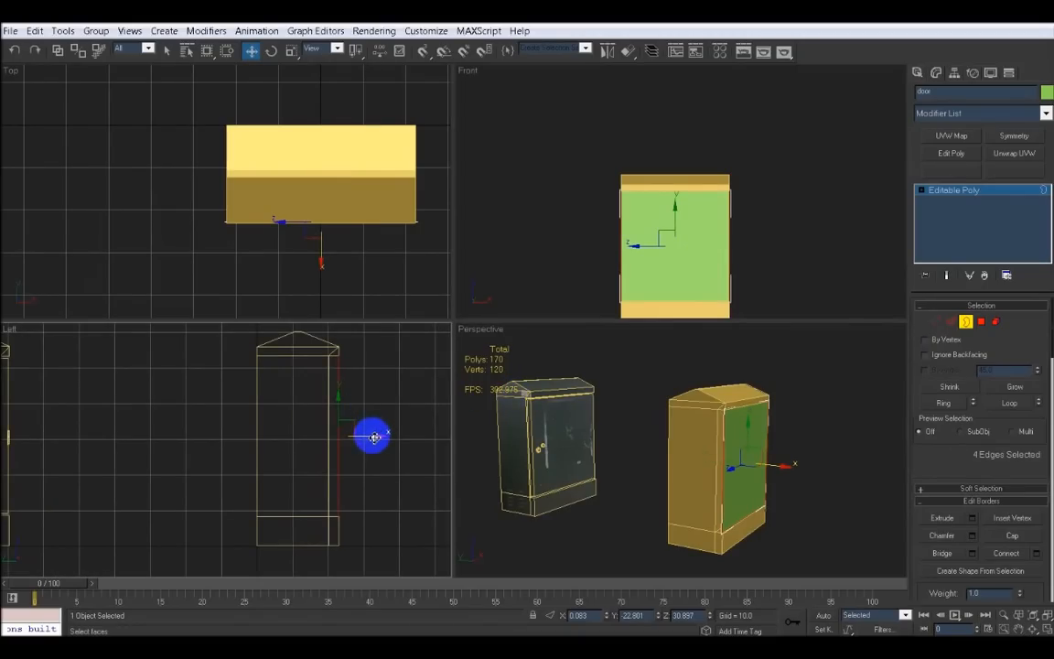
left_click_drag(373, 437, 369, 436)
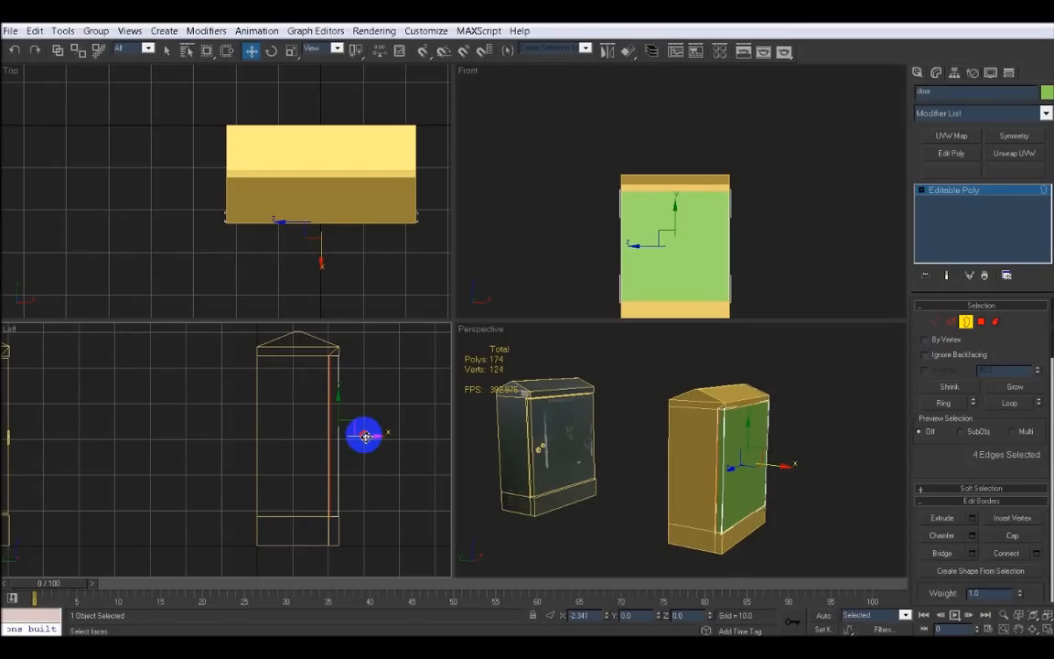
left_click_drag(365, 436, 356, 436)
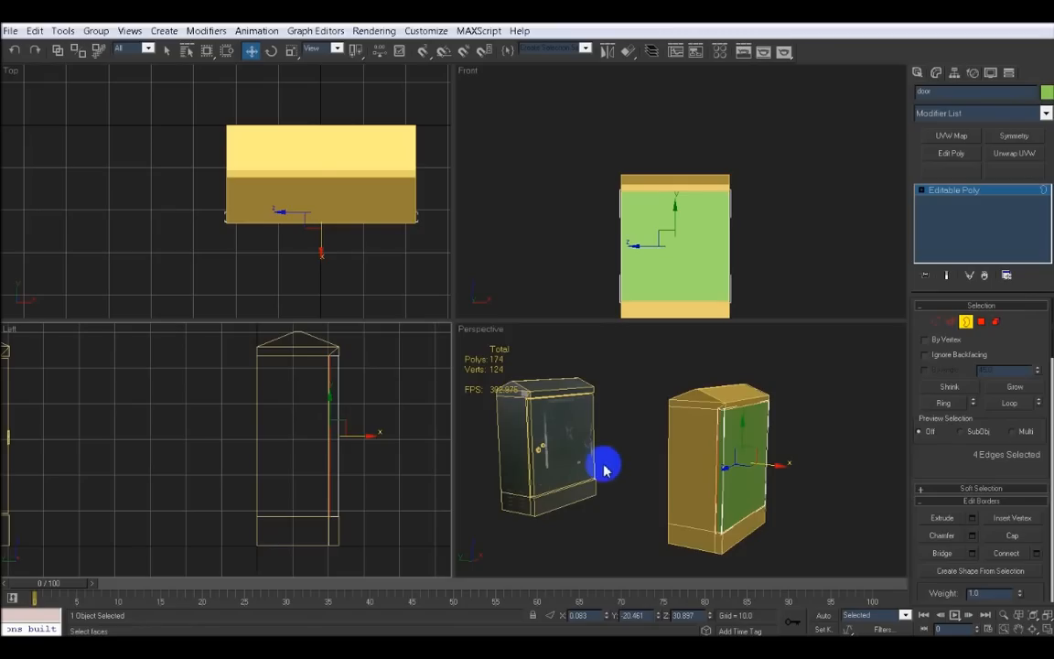
right_click(700, 480)
Cap the open border on the back of the door and exit isolation mode
key("alt+w")
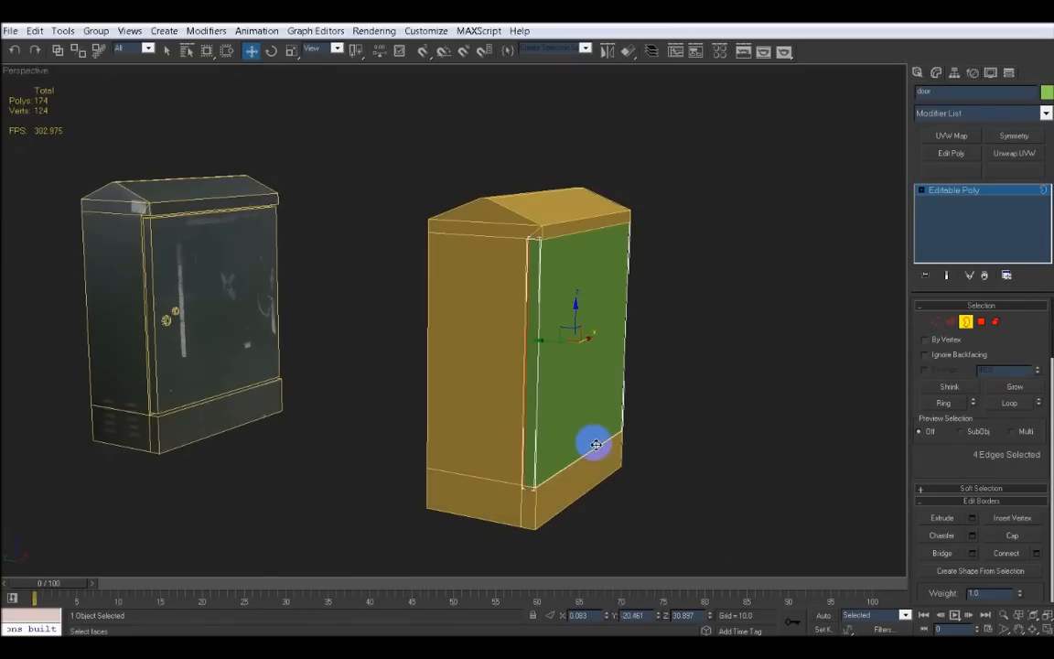
mouse_move(536, 392)
middle_mouse_down("alt")
mouse_move(562, 405)
mouse_move(531, 407)
mouse_move(531, 383)
mouse_move(534, 400)
middle_mouse_up("alt")
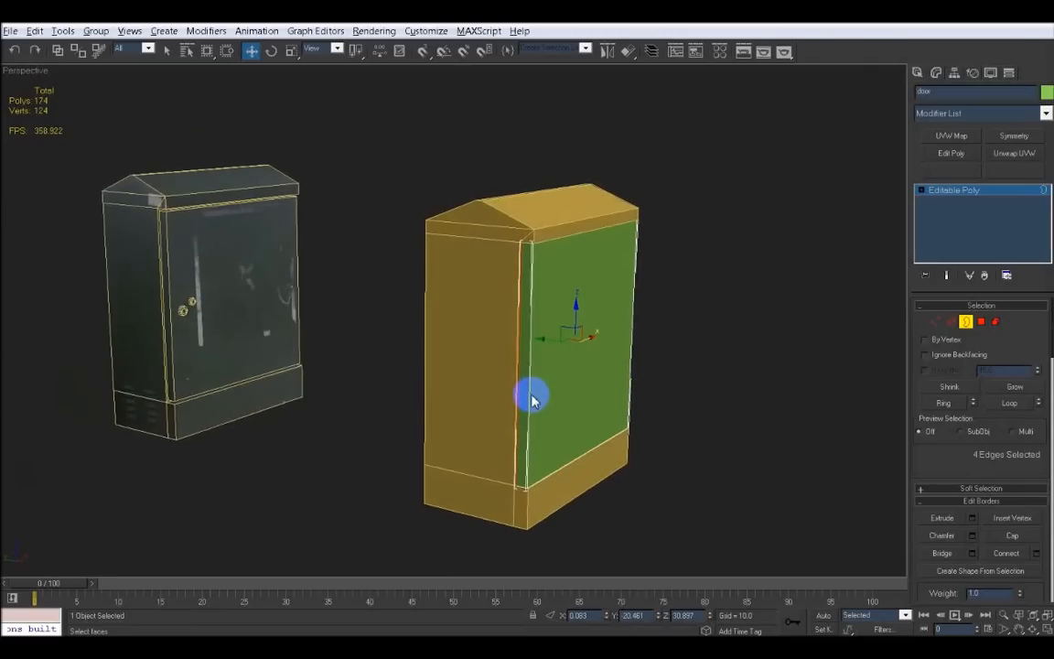
key("alt+q")
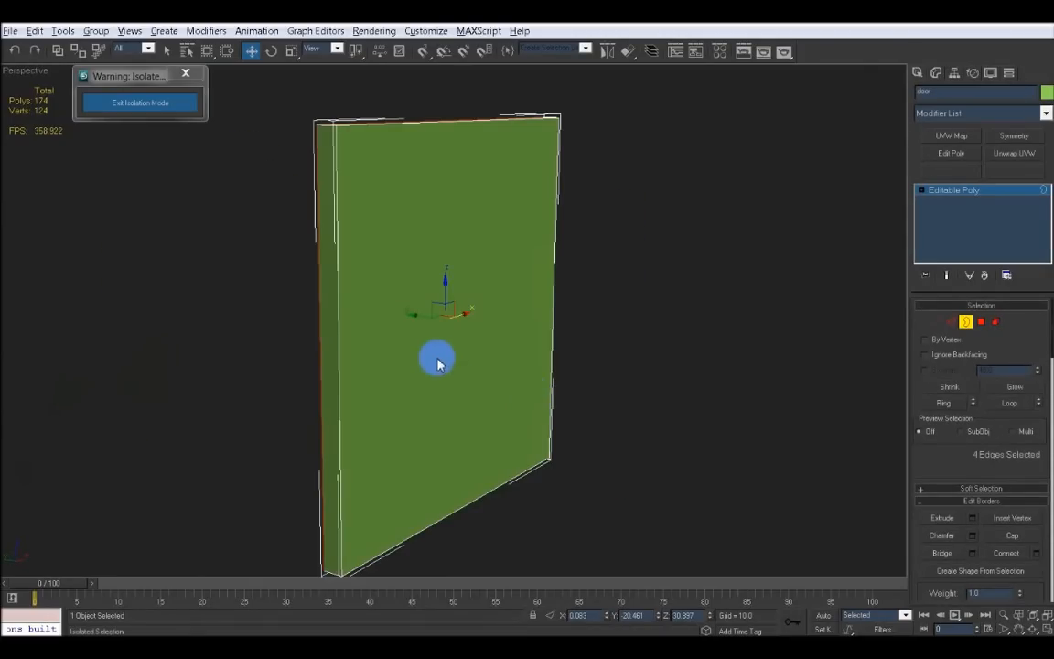
middle_click_drag(435, 360, 569, 367, "alt")
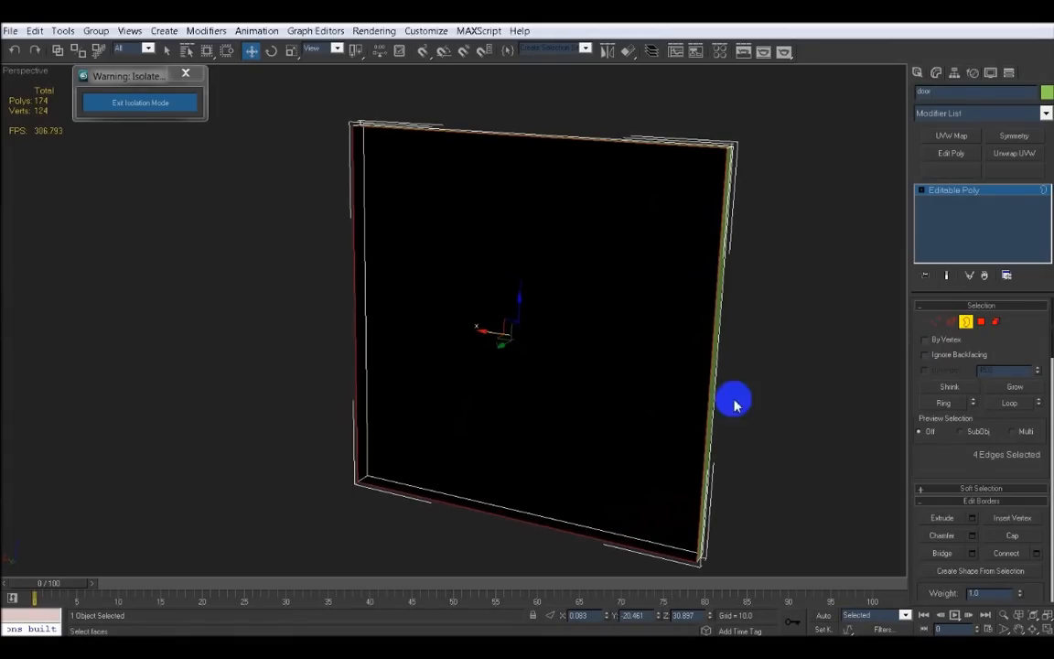
left_click_drag(950, 458, 950, 360)
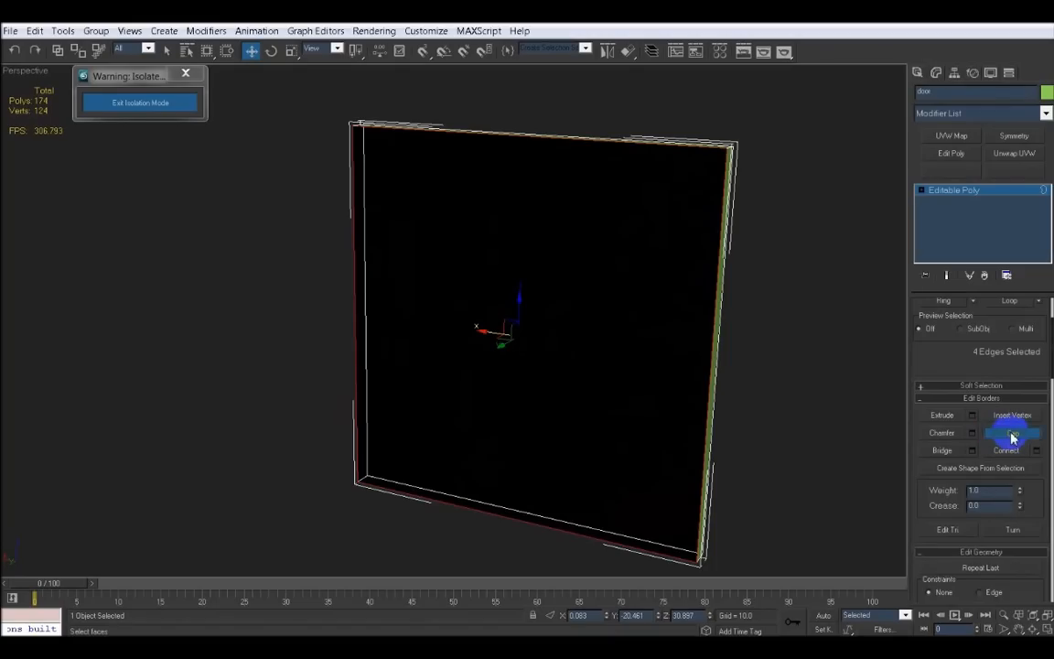
left_click(1012, 435)
middle_click_drag(690, 325, 552, 329, "alt")
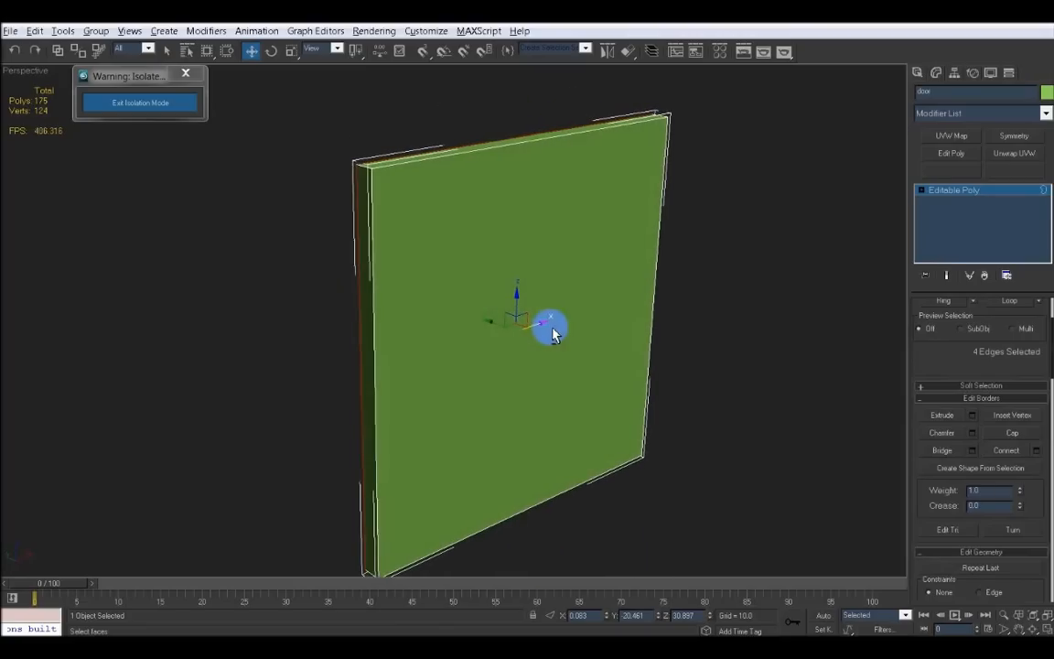
left_click(160, 106)
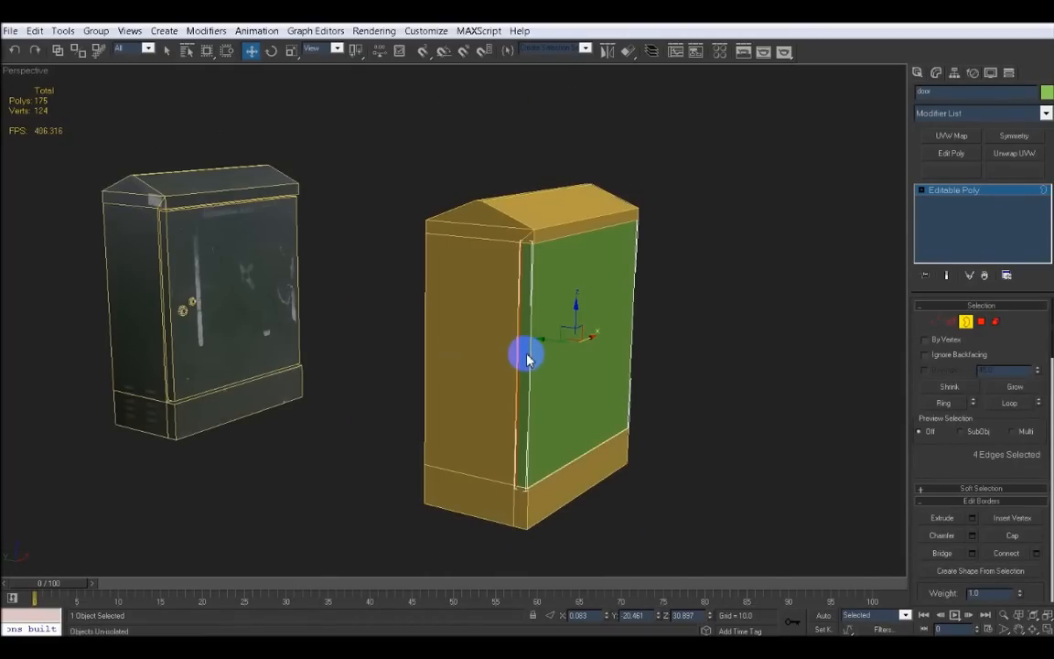
In the front view, move the door's top and bottom vertices so they line up with the block's horizontal edges
key("alt+w")
middle_click_drag(512, 230, 534, 187)
key("alt+w")
scroll(535, 208, "up", 3)
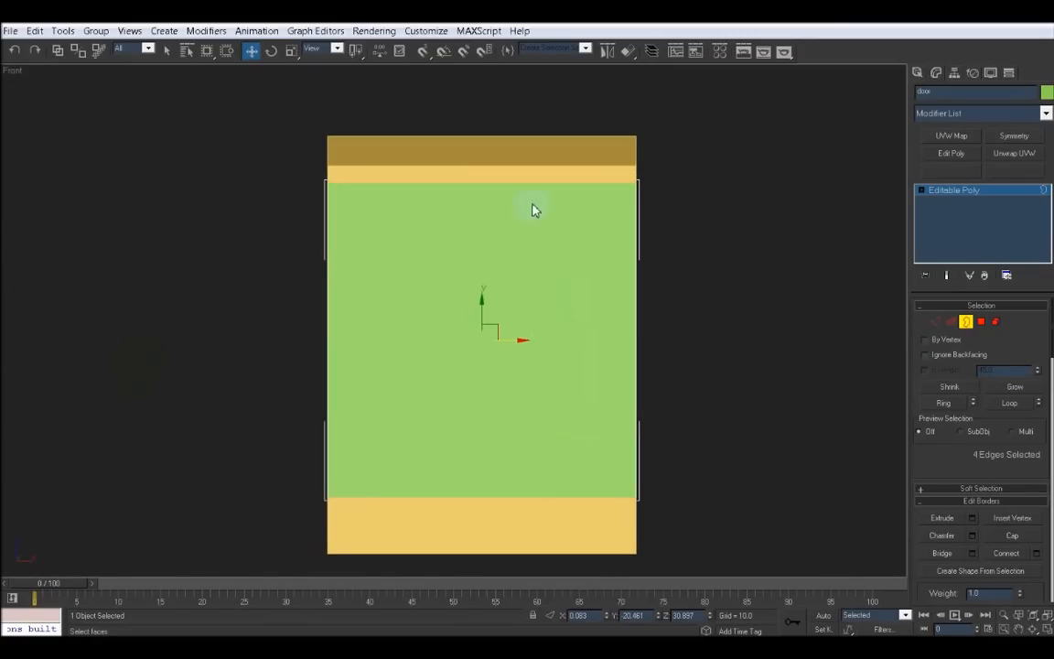
left_click(935, 322)
middle_click_drag(360, 200, 376, 235)
scroll(381, 241, "up", 3)
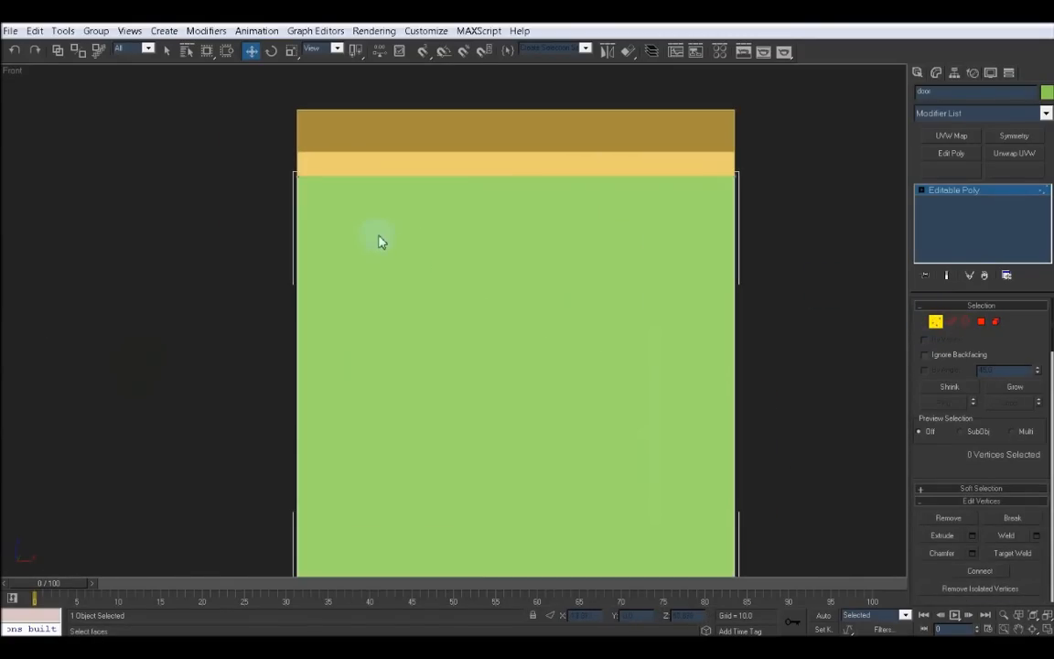
left_click_drag(252, 163, 762, 196)
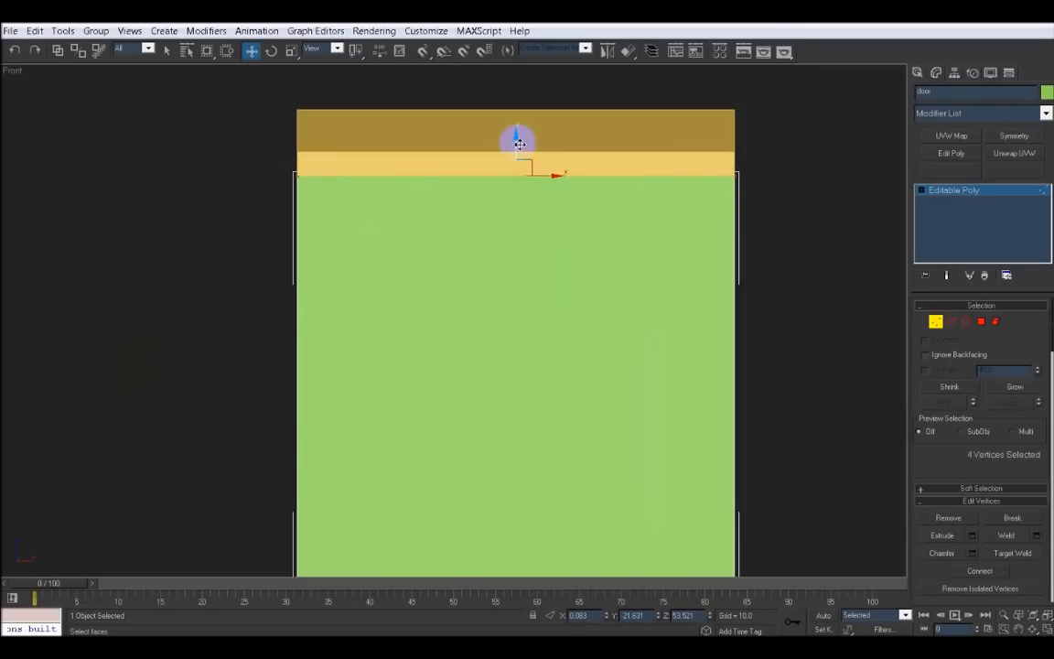
left_click_drag(518, 147, 518, 146)
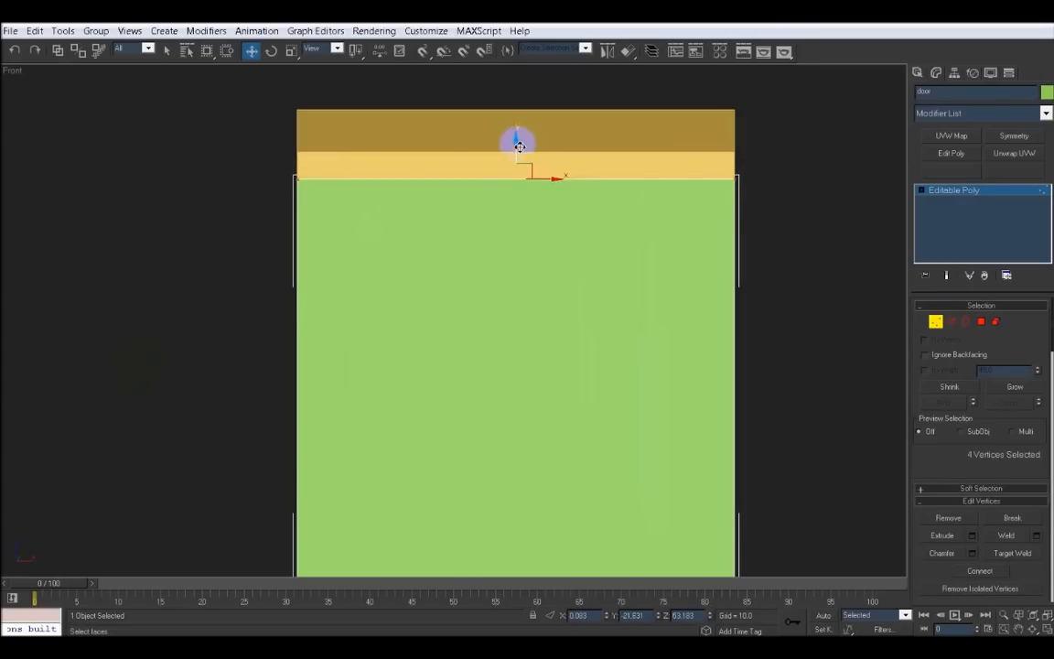
middle_click_drag(529, 330, 511, 136)
left_click_drag(226, 382, 759, 427)
left_click_drag(499, 396, 498, 392)
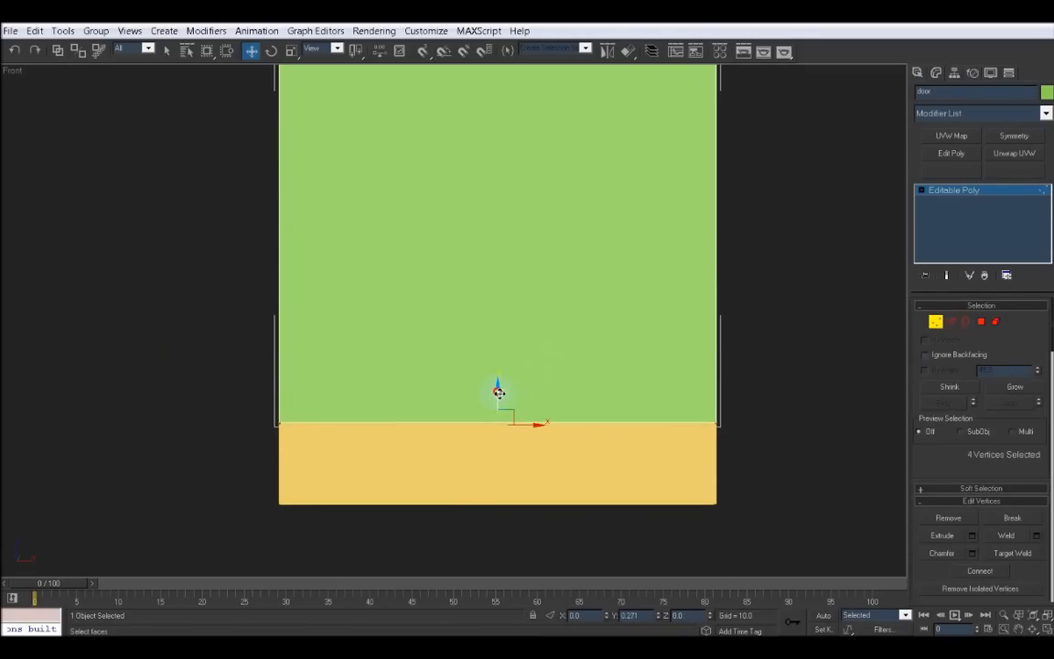
Move the door's left and right vertices so its sides line up with the block's vertical edges
middle_click_drag(384, 377, 412, 430)
scroll(413, 430, "down", 2)
left_click_drag(321, 105, 396, 467)
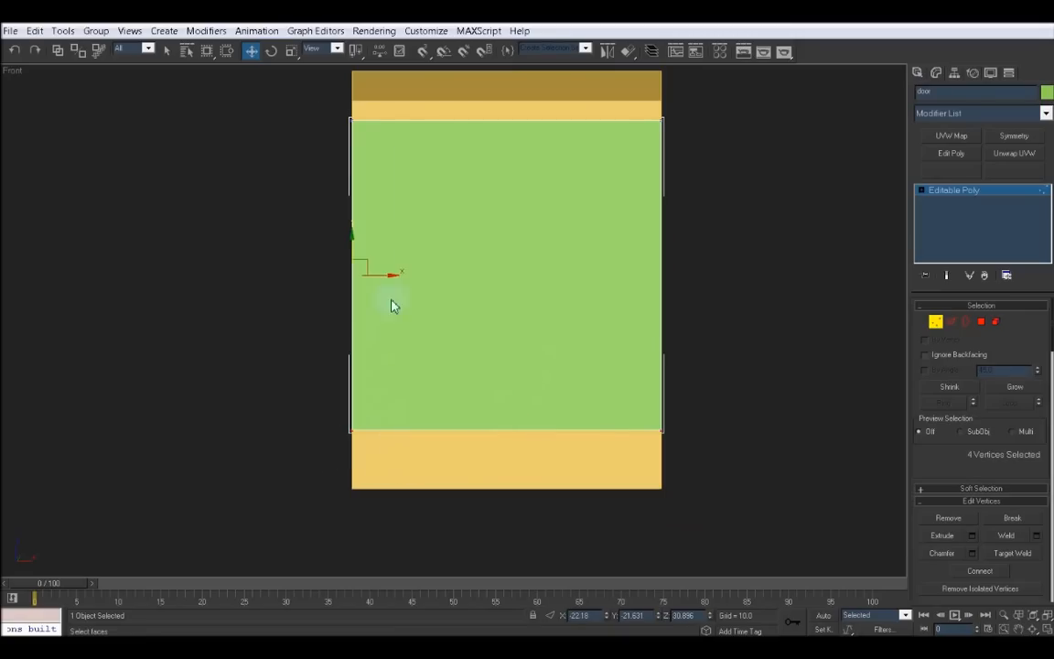
left_click_drag(387, 277, 388, 277)
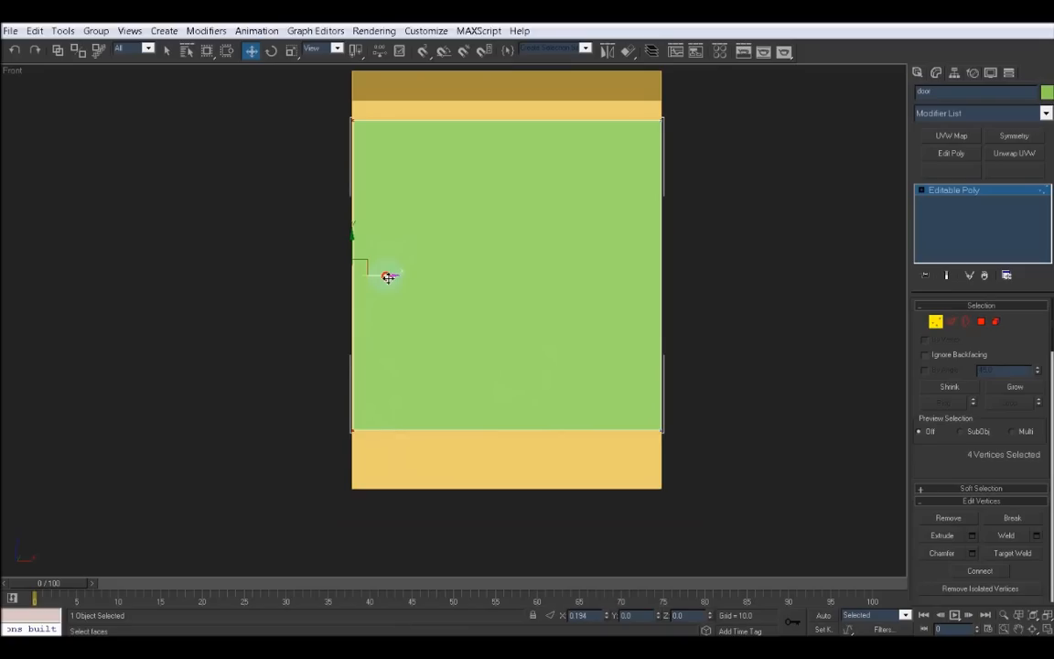
left_click_drag(639, 124, 709, 481)
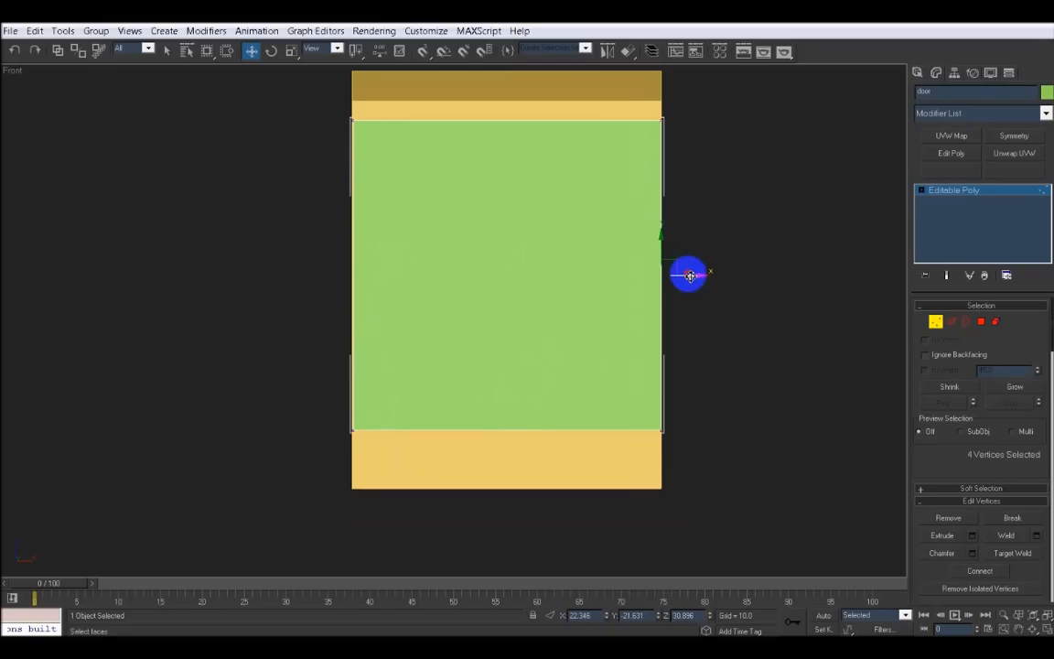
left_click_drag(687, 276, 688, 275)
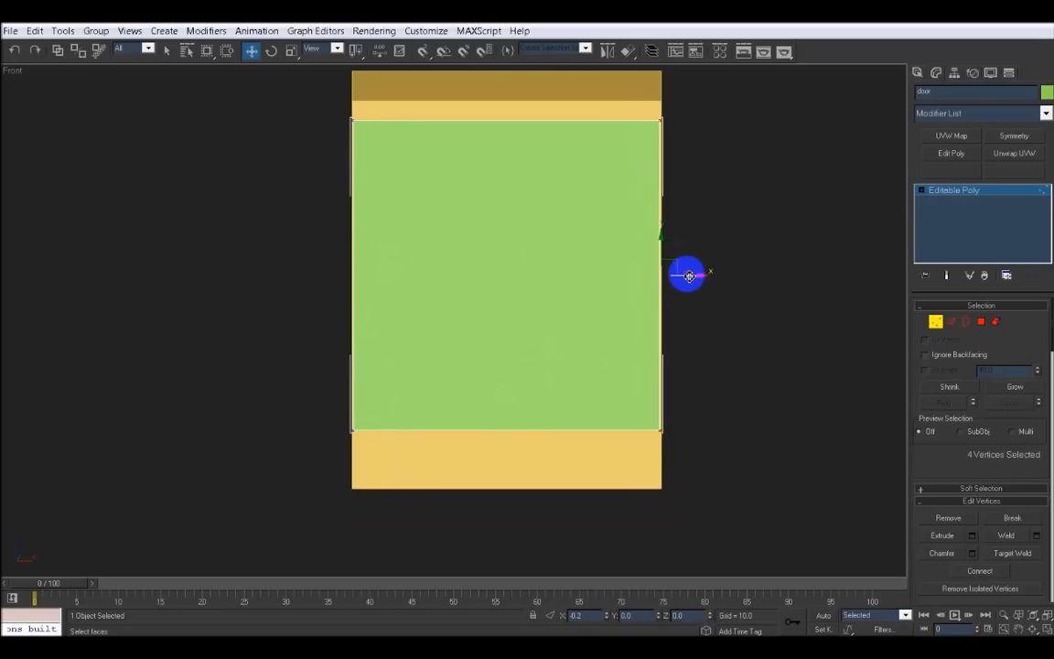
middle_click_drag(677, 426, 675, 493)
key("alt+w")
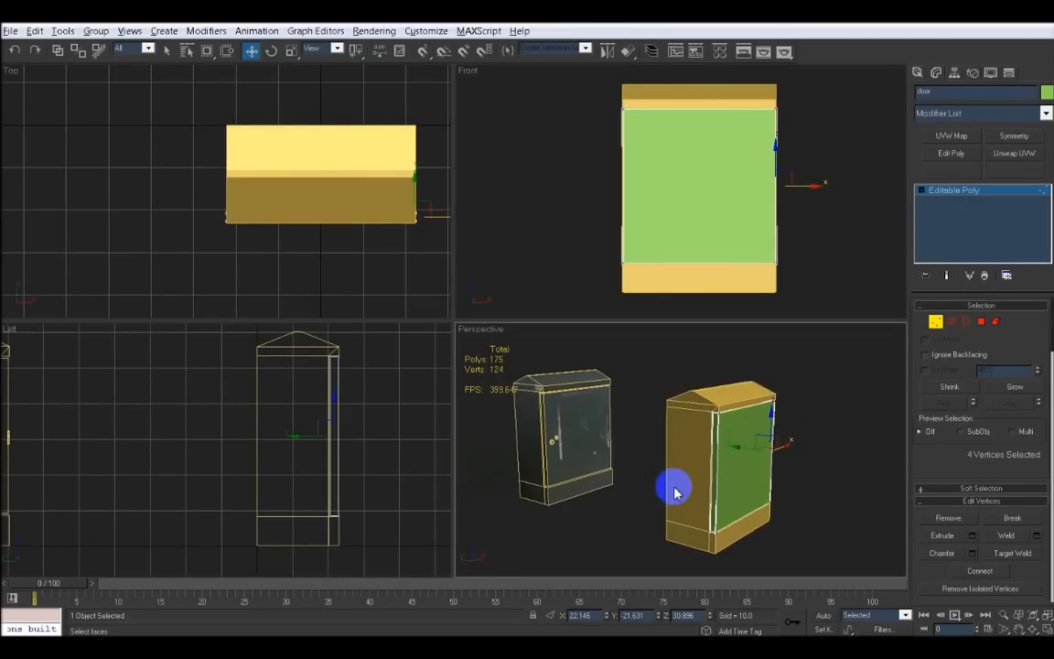
Leave vertex mode, select the base block and isolate it
left_click(936, 327)
left_click(801, 439)
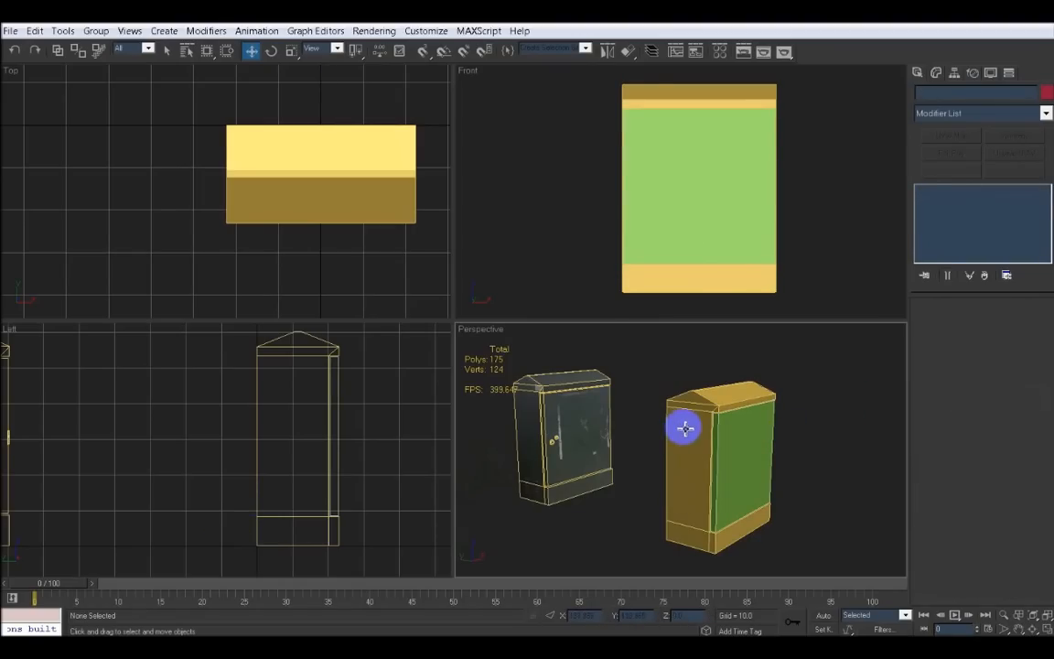
left_click(684, 429)
key("alt+w")
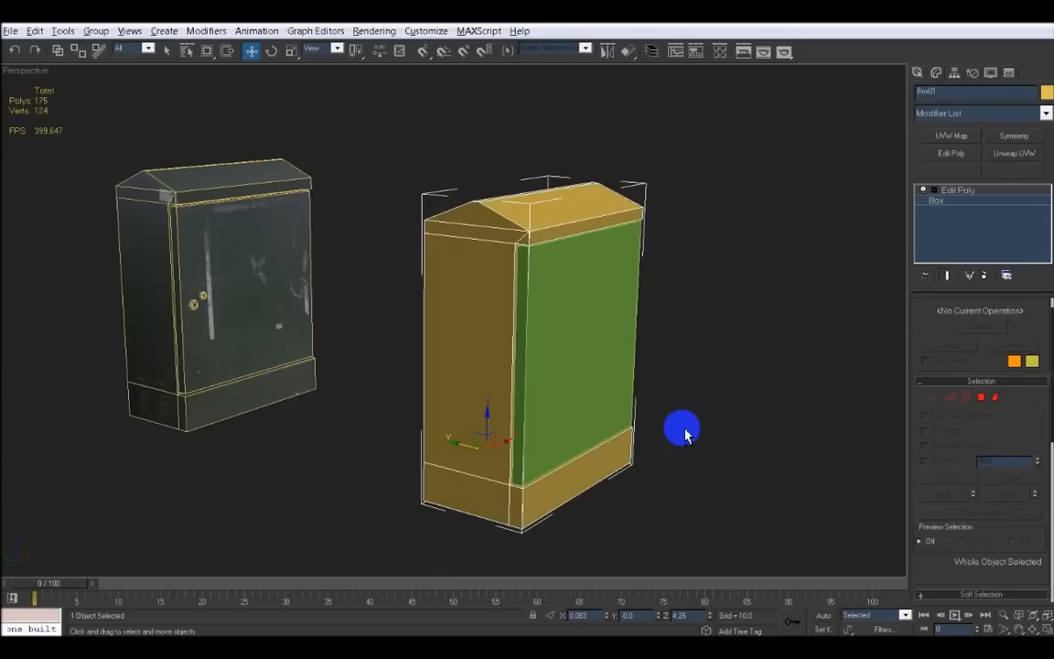
middle_click_drag(602, 440, 563, 442, "alt")
key("alt+q")
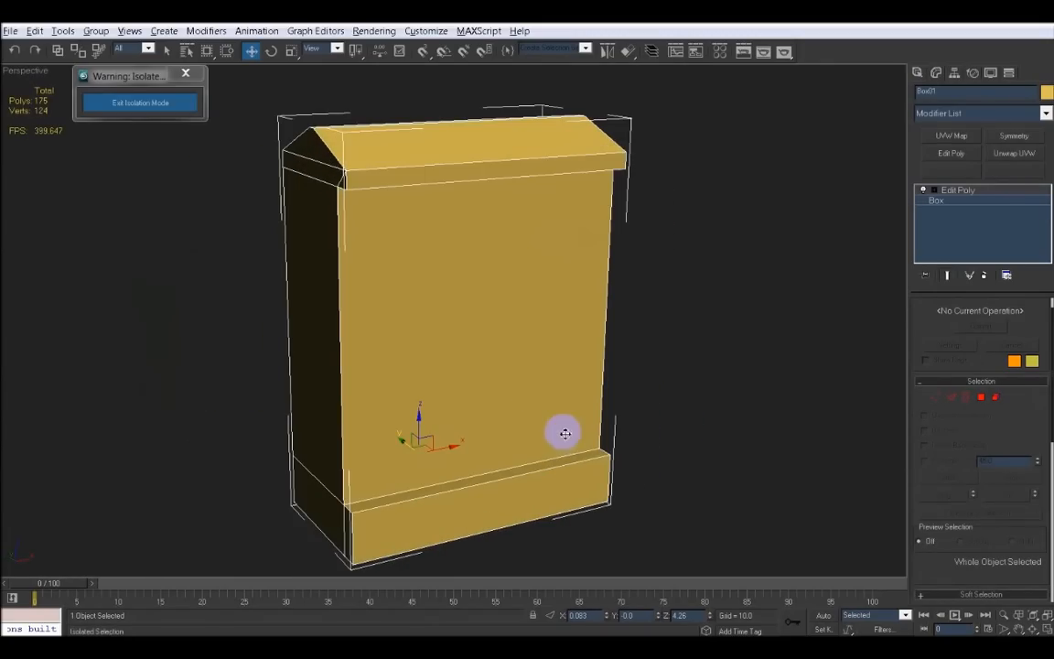
middle_click_drag(501, 317, 510, 310, "alt")
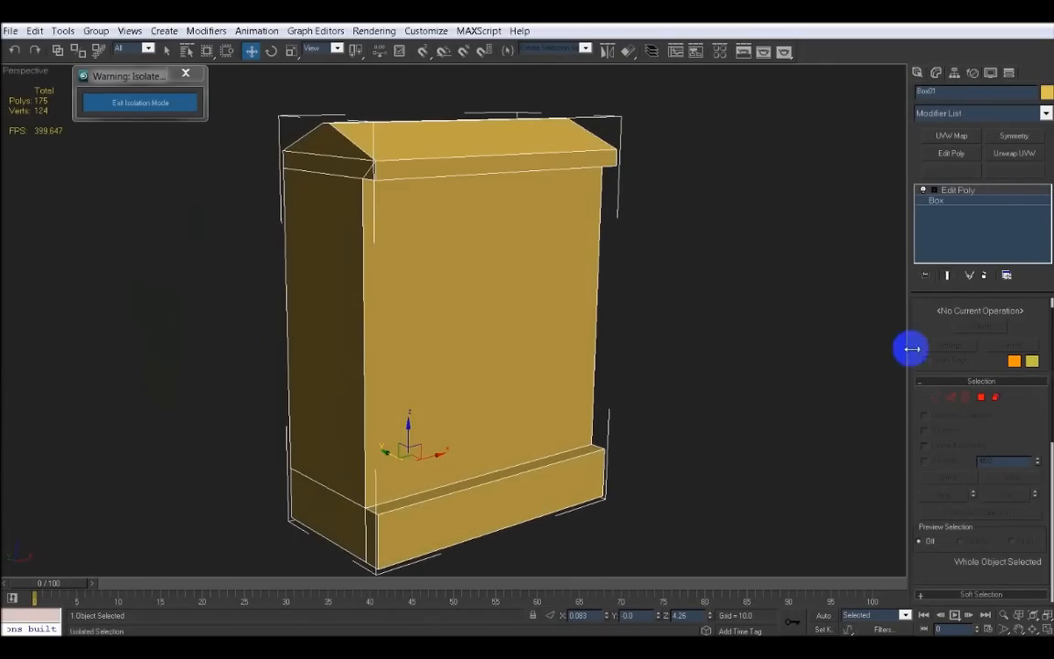
Select the block's front polygon and inset it by 1.0 as a group
left_click(981, 399)
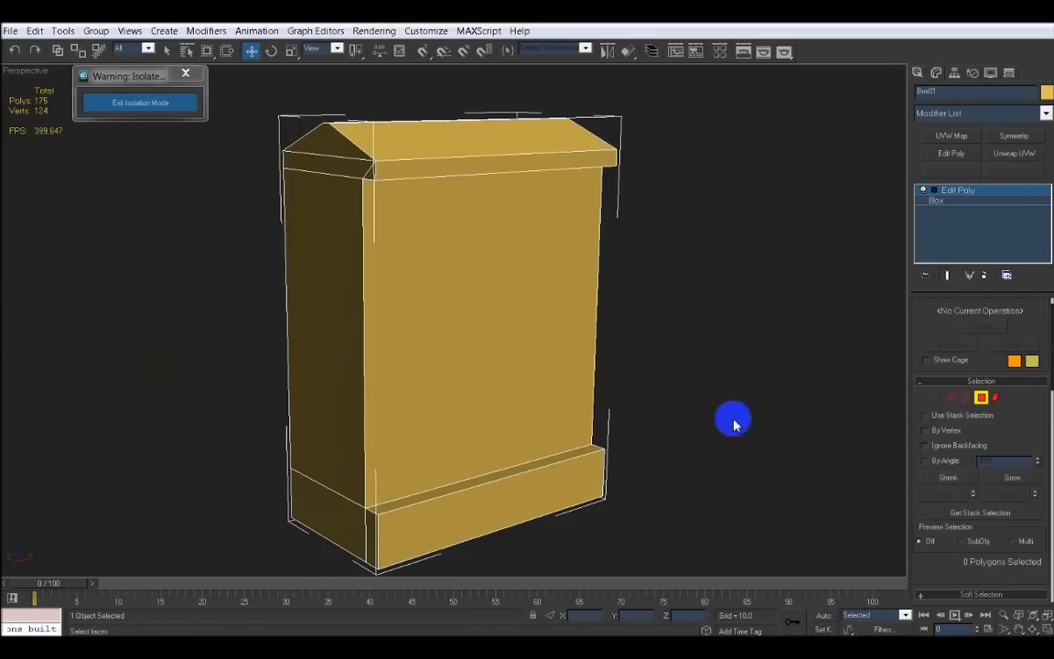
left_click(491, 326)
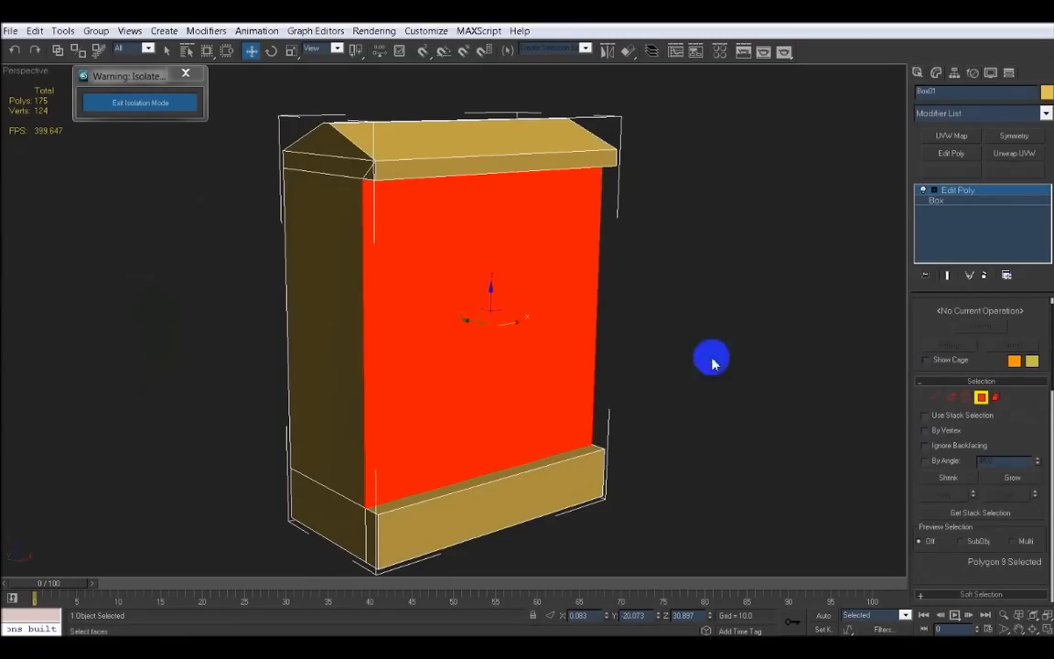
left_click_drag(1026, 422, 1017, 299)
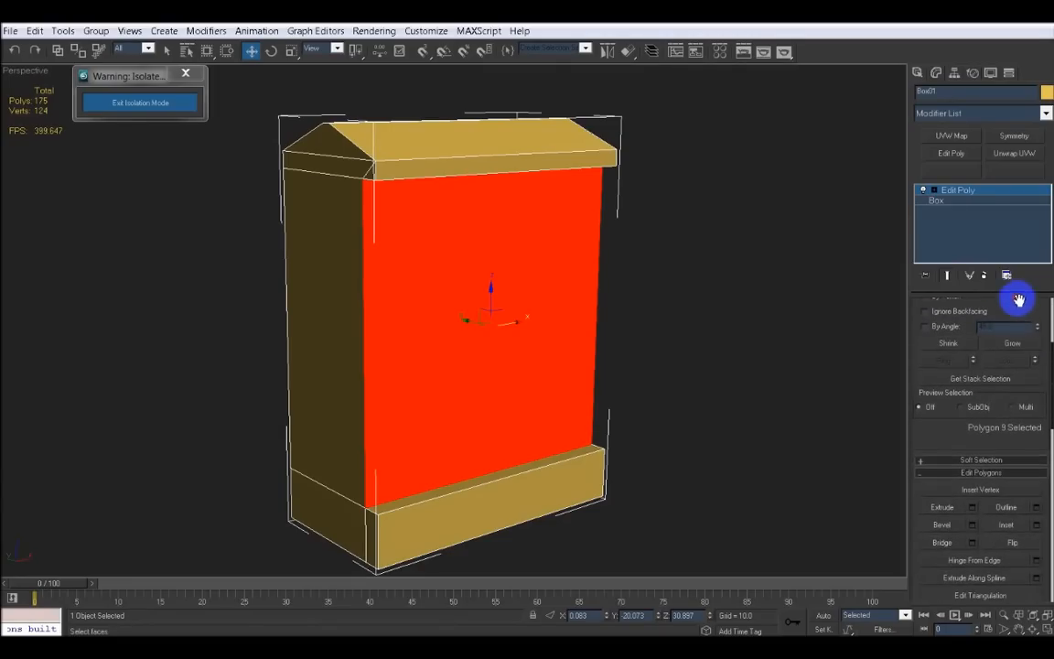
left_click(1037, 524)
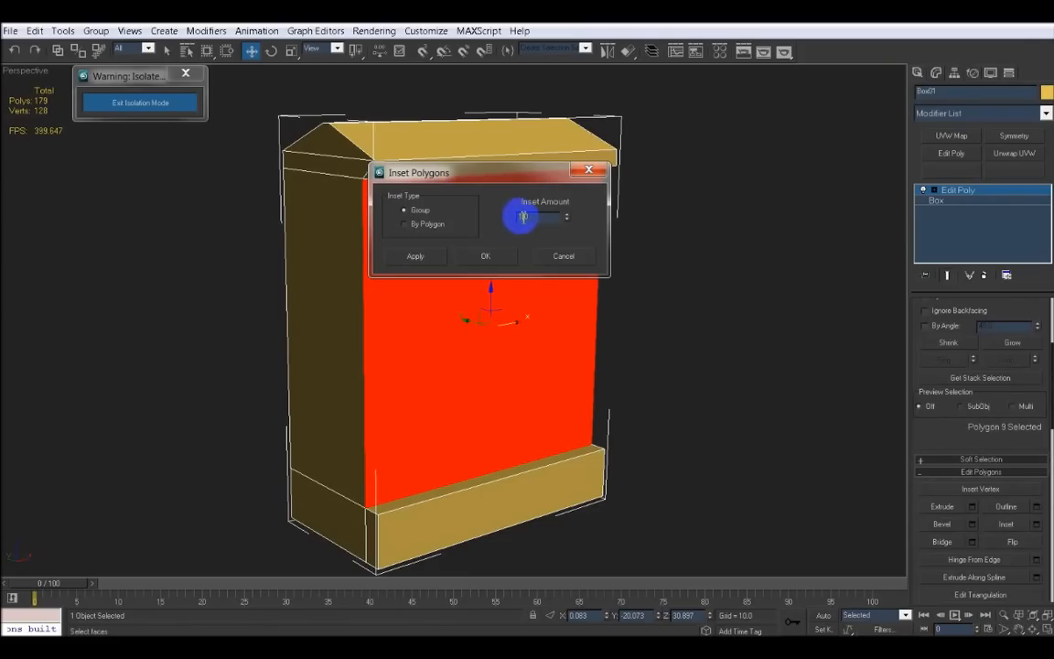
left_click(406, 212)
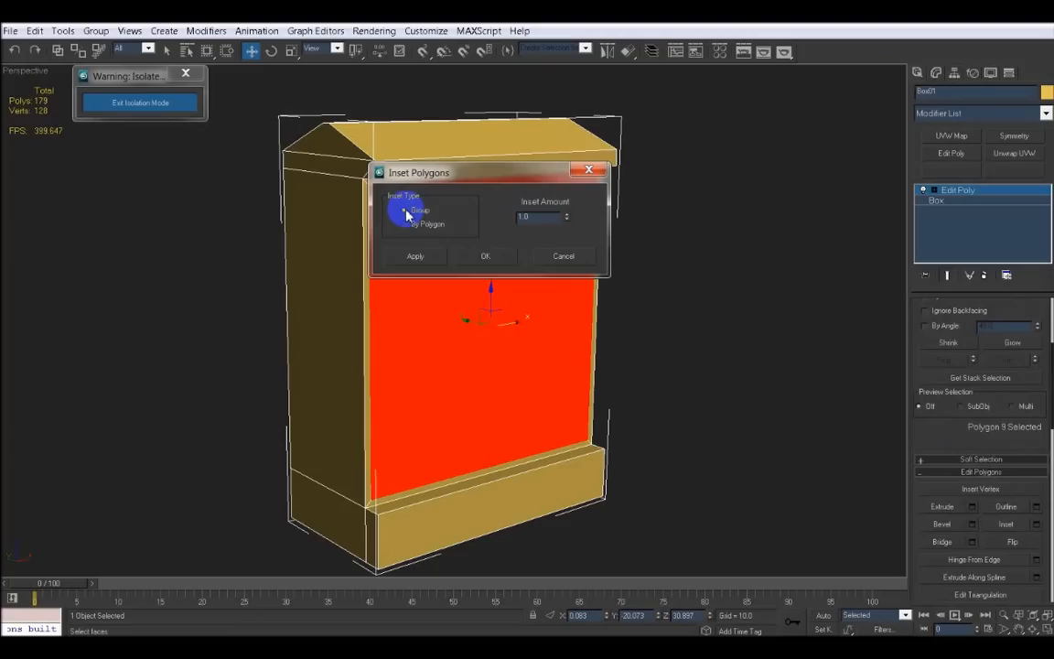
left_click(483, 255)
Extrude the inset front polygon by -7 to recess it into the block
middle_click_drag(480, 323, 448, 308, "alt")
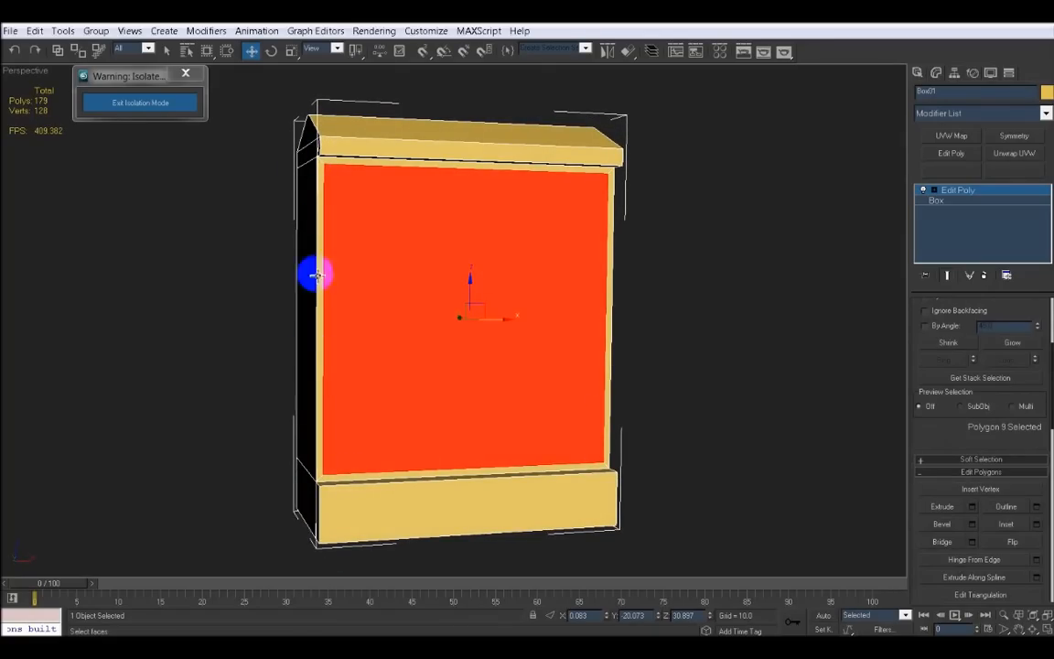
middle_click_drag(414, 293, 444, 311, "alt")
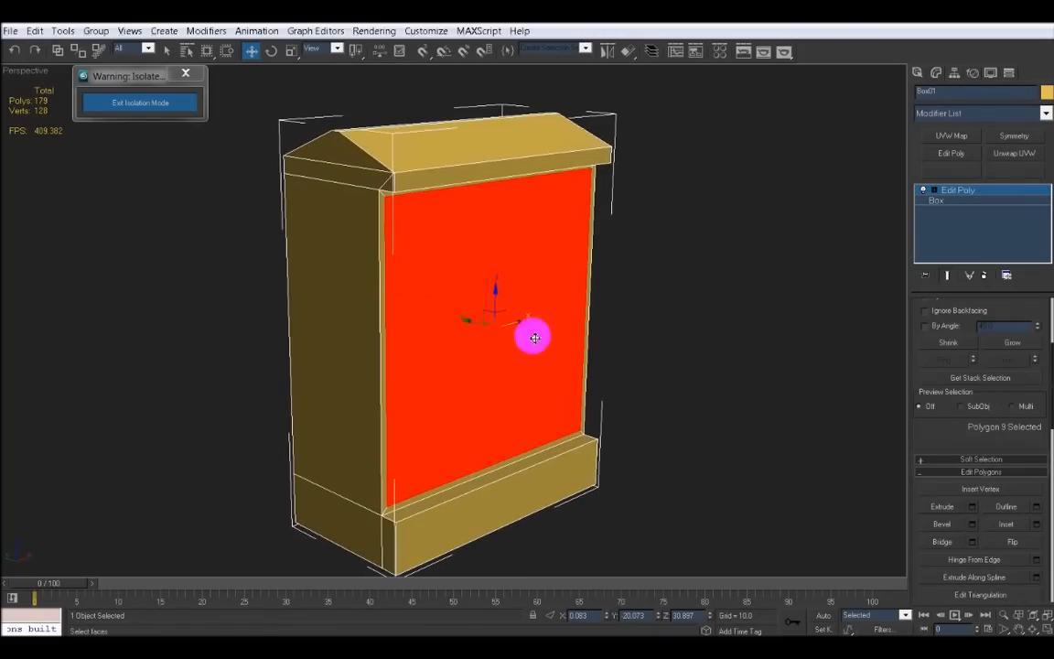
middle_click_drag(544, 338, 586, 340)
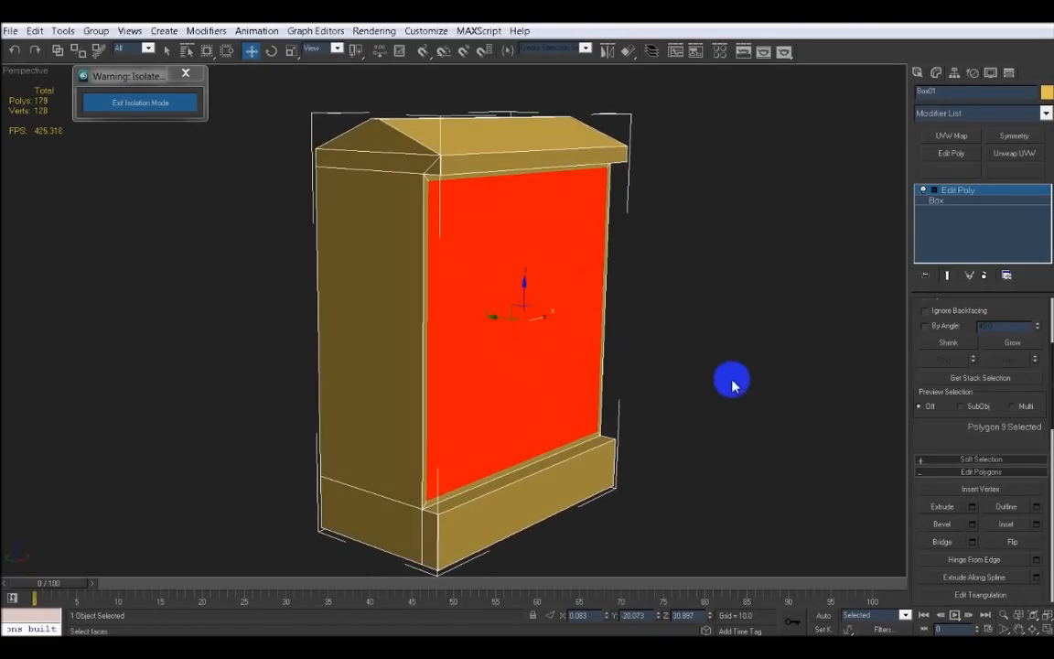
left_click(973, 513)
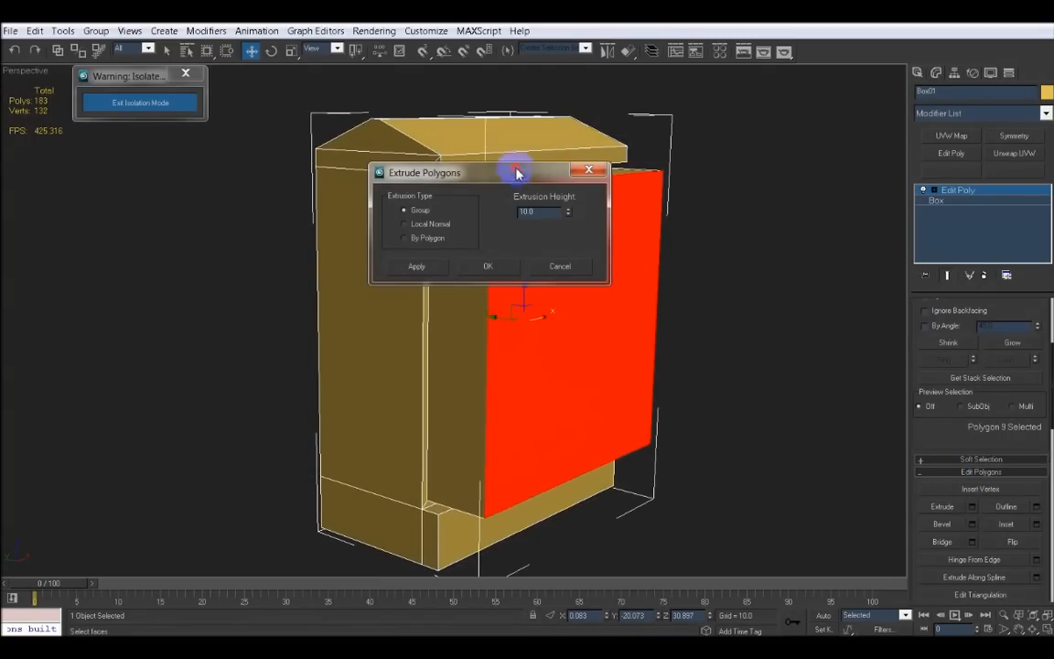
left_click_drag(517, 174, 780, 104)
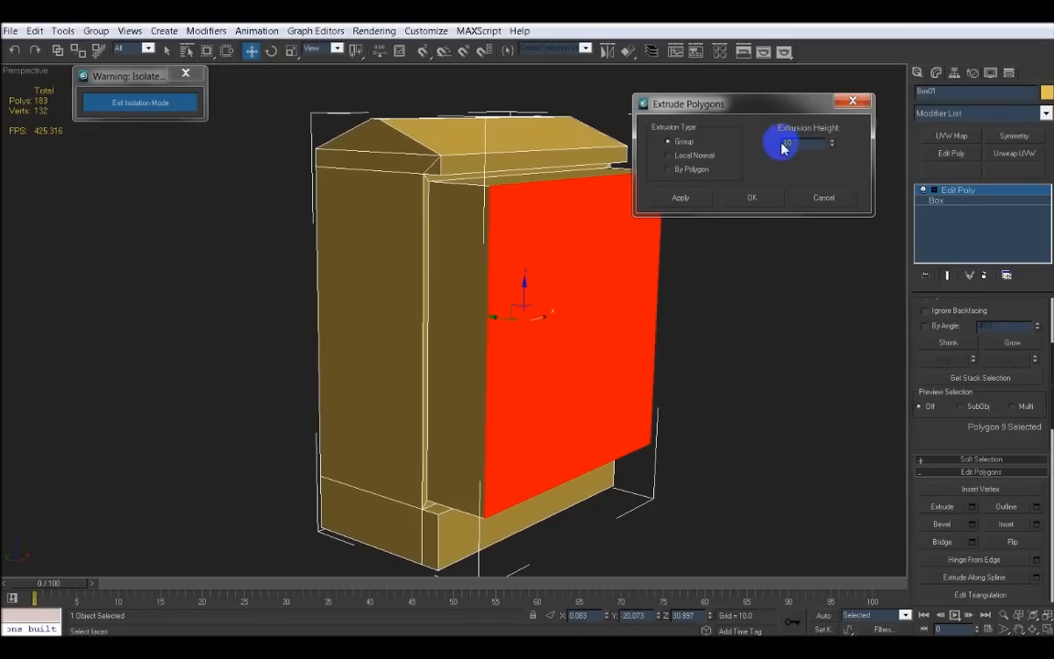
type("-7")
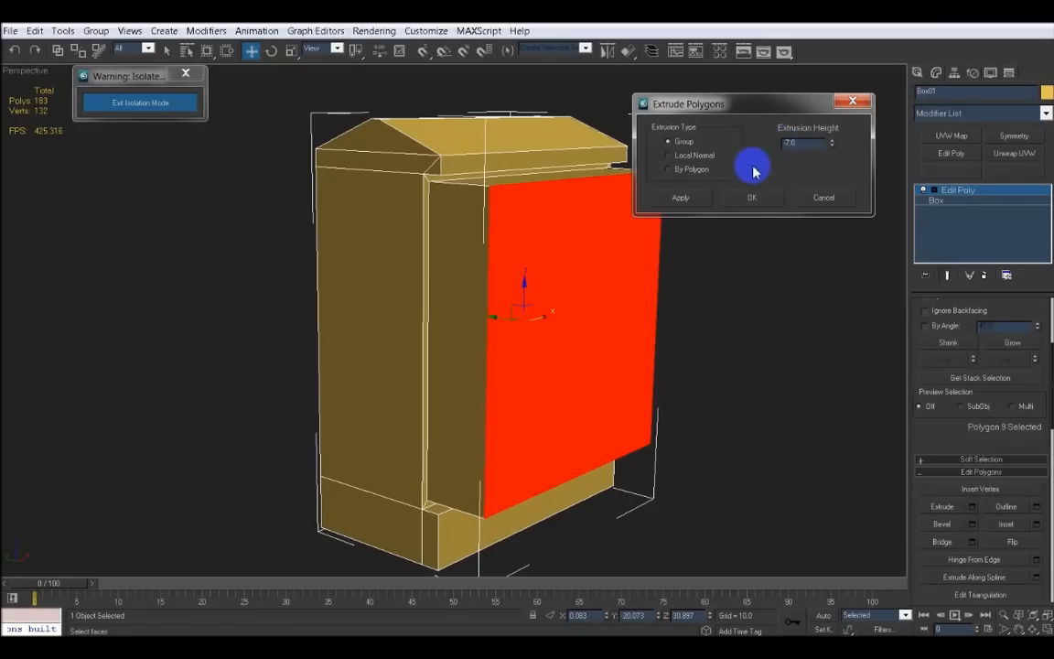
left_click(751, 199)
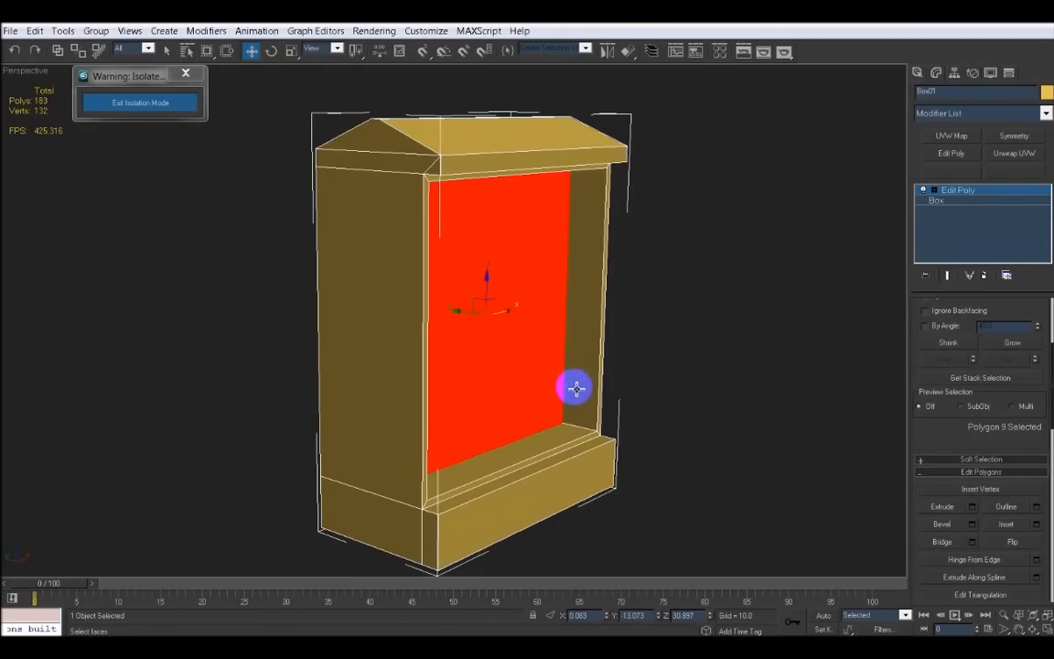
Deselect the polygon, exit isolation mode and leave the block's sub-object mode
mouse_move(583, 381)
middle_mouse_down("alt")
mouse_move(465, 384)
mouse_move(493, 401)
mouse_move(609, 376)
mouse_move(588, 378)
middle_mouse_up("alt")
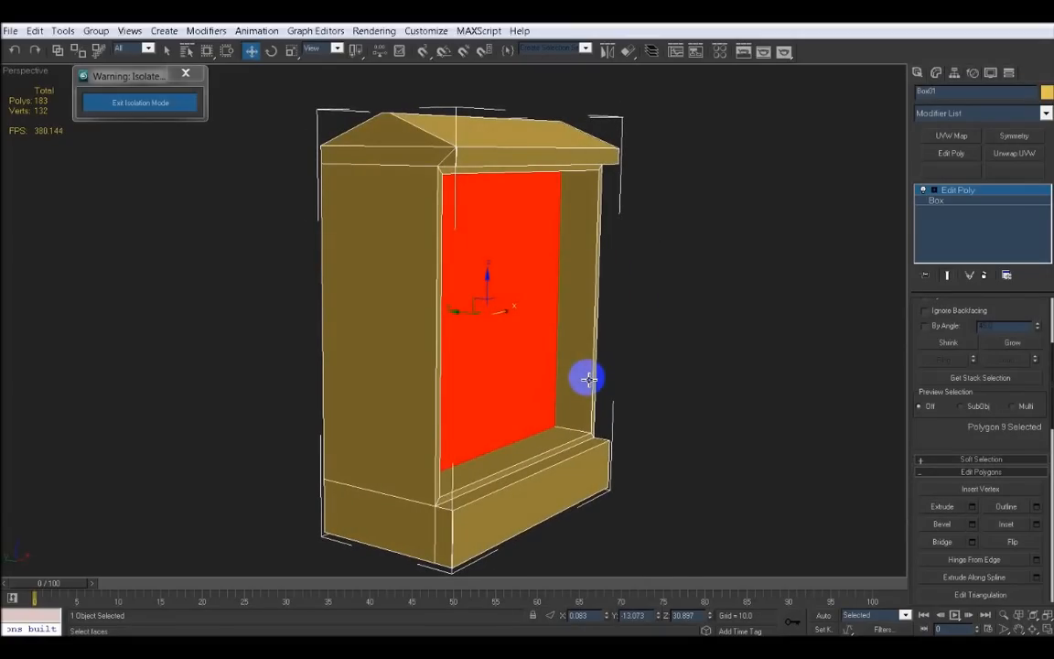
key("alt+w")
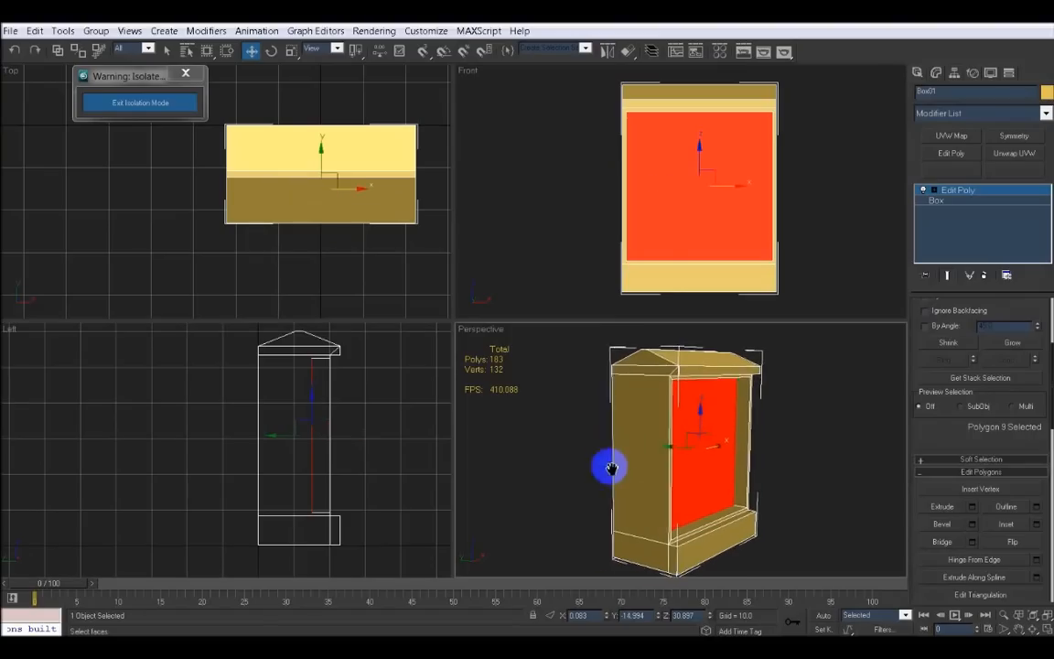
mouse_move(604, 463)
middle_mouse_down()
mouse_move(557, 463)
mouse_move(569, 429)
mouse_move(623, 461)
mouse_move(590, 468)
middle_mouse_up()
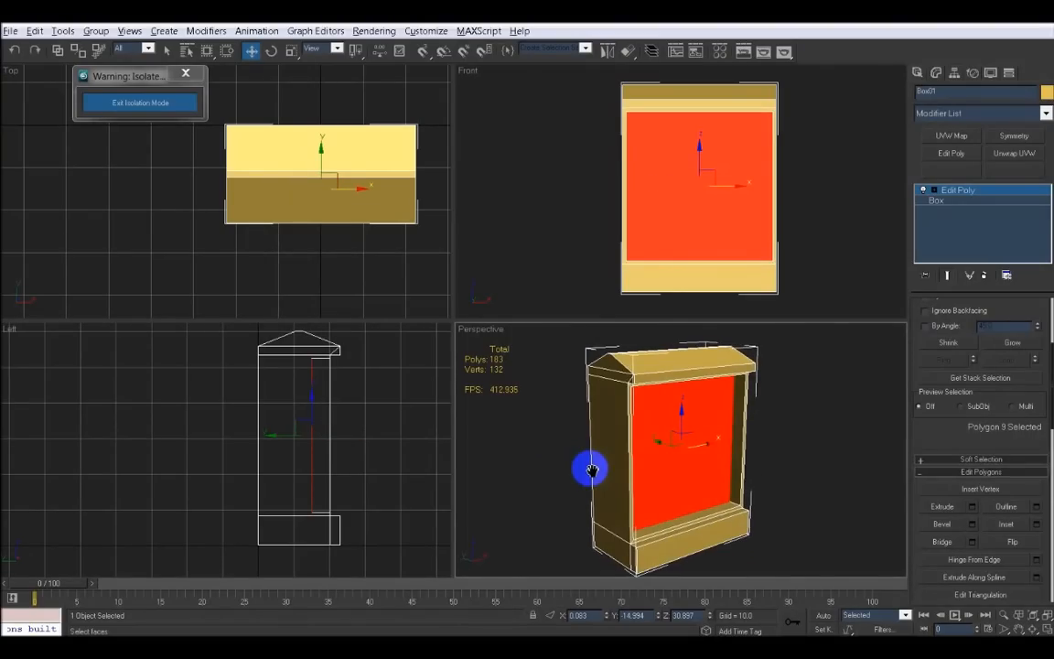
left_click(823, 450)
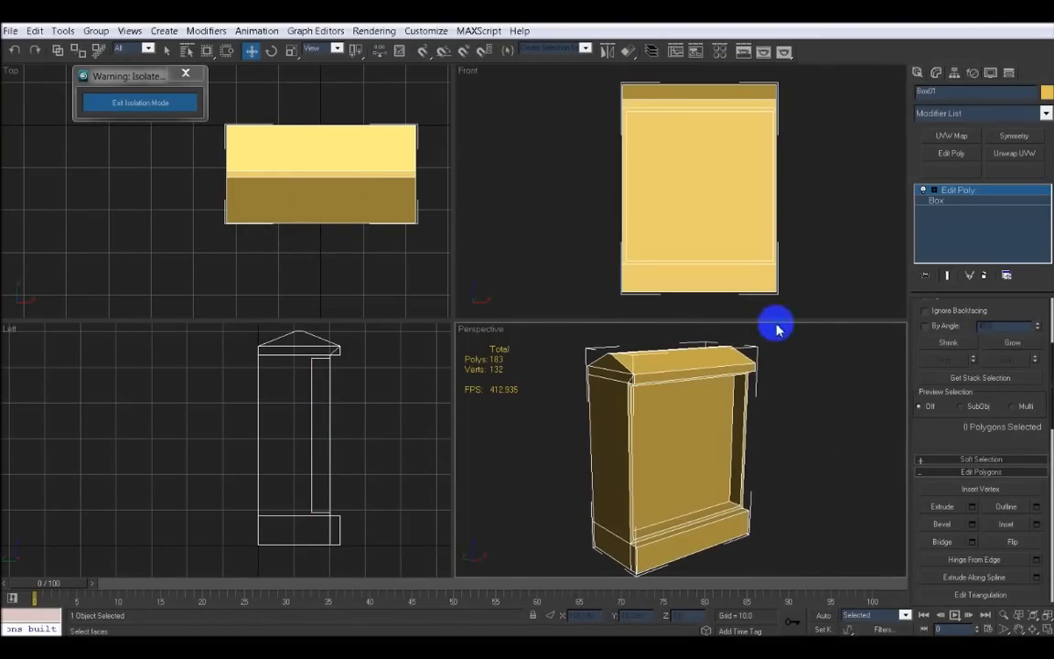
left_click(169, 102)
middle_click_drag(604, 401, 565, 430, "alt")
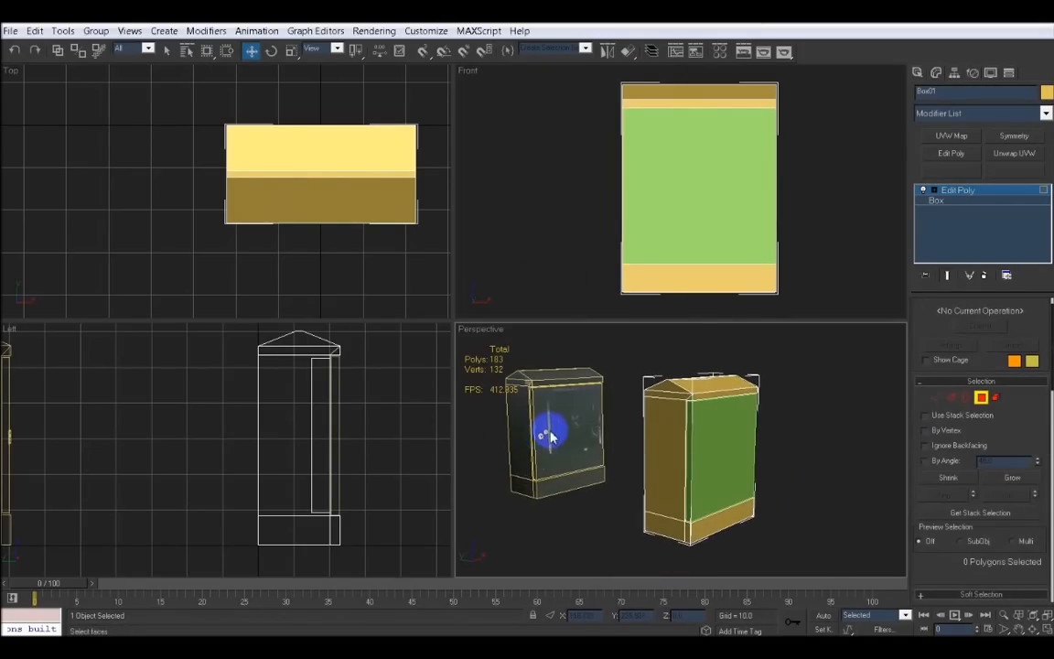
middle_click_drag(732, 440, 697, 430, "alt")
left_click(981, 396)
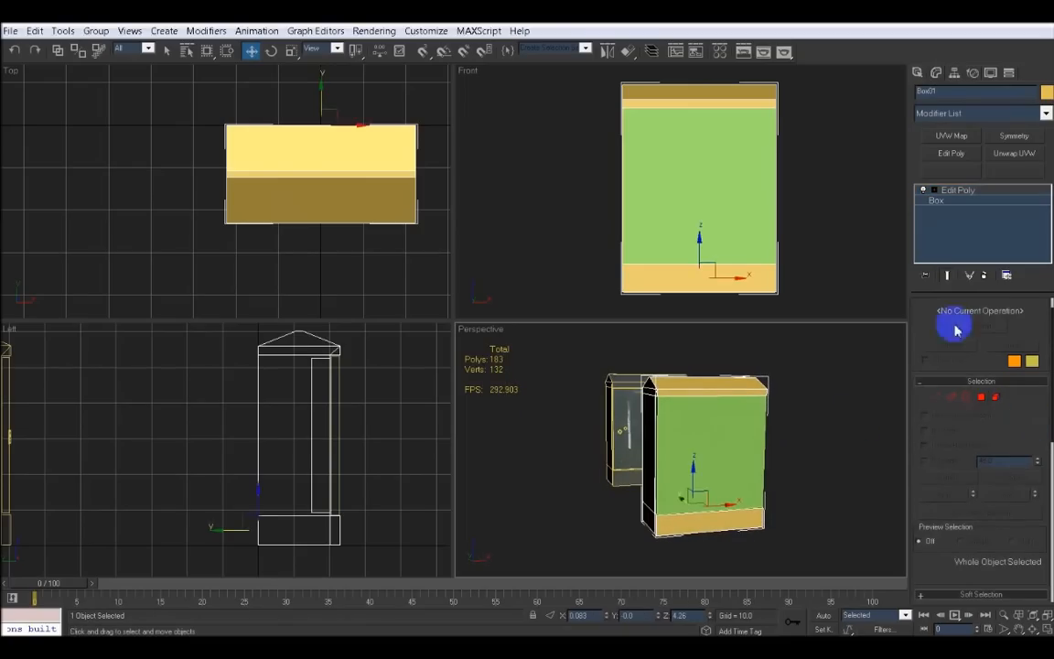
Create a small cylinder, radius about 2.6 and height about 5.1, beside the door in the front view
left_click(917, 73)
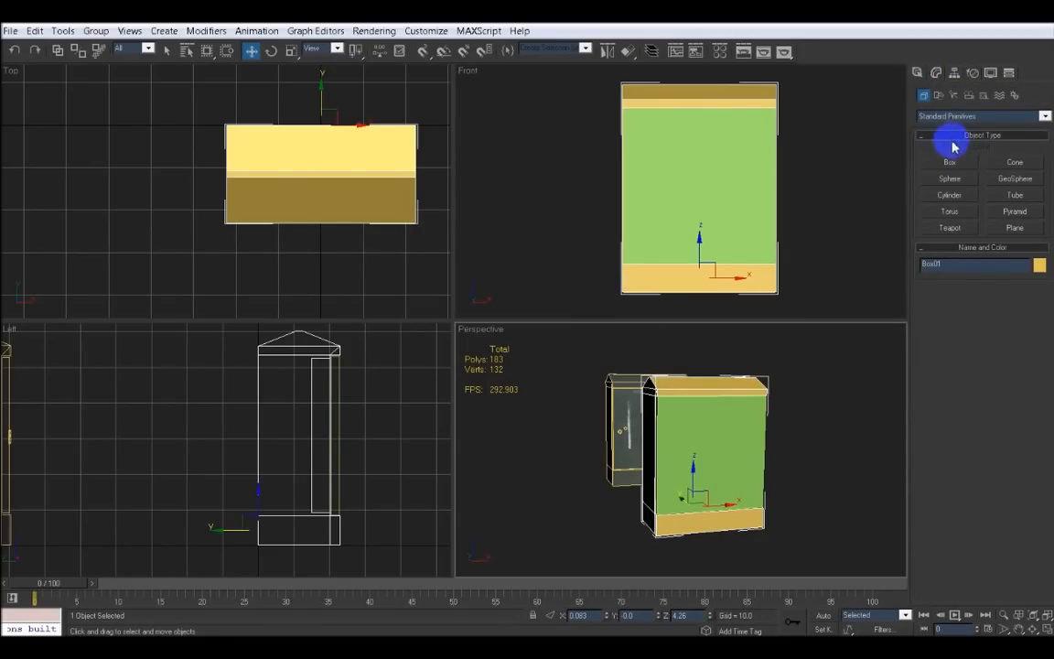
left_click(951, 197)
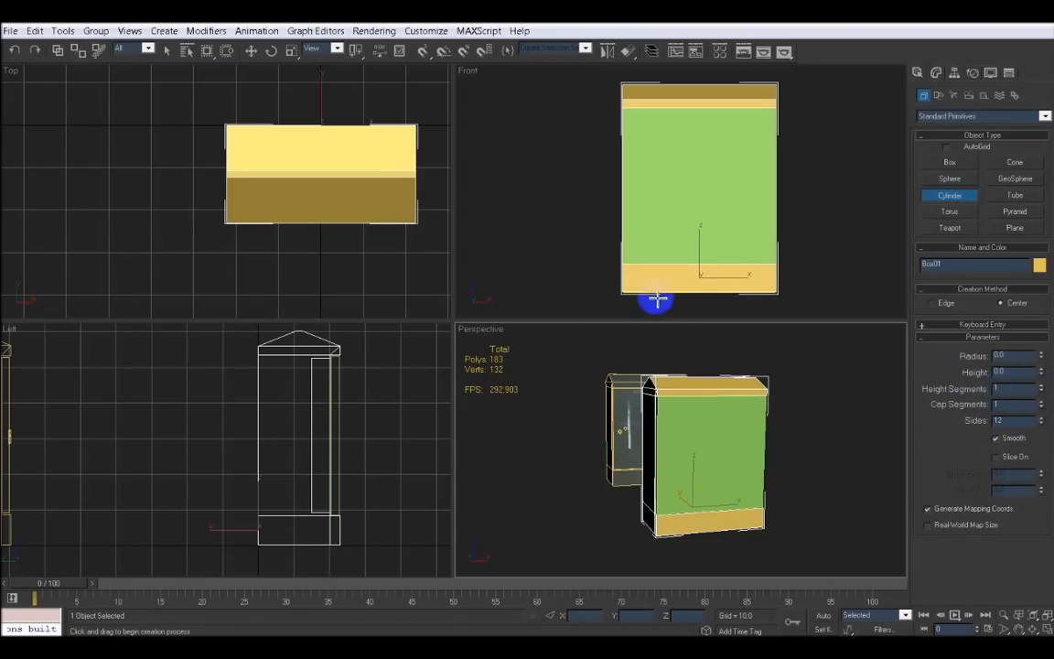
left_click(575, 177)
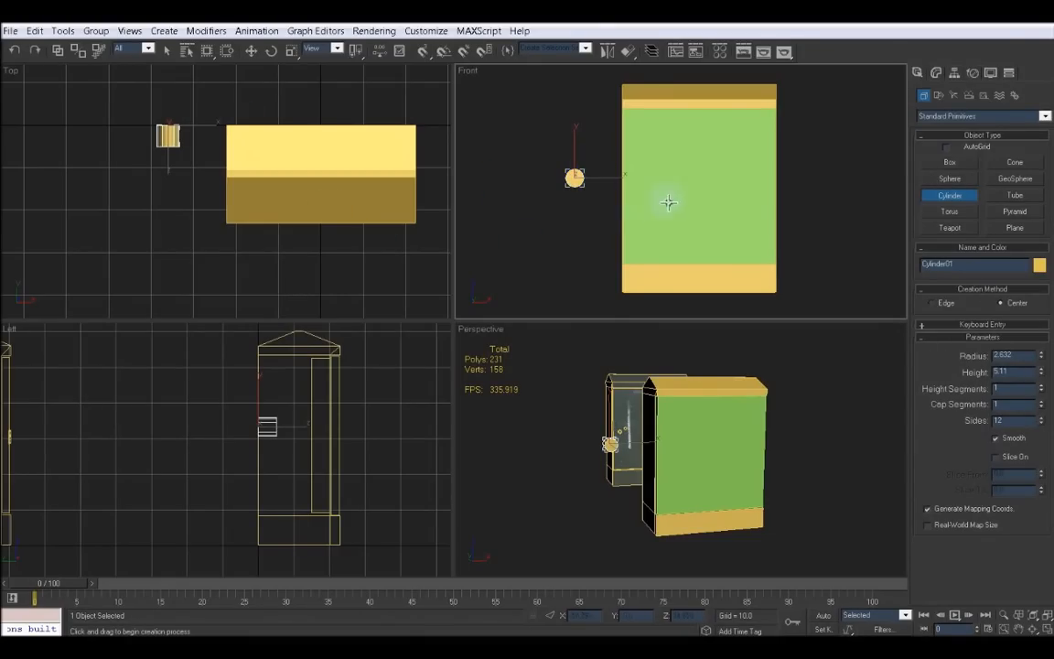
Set the cylinder's object colour to orange and move it toward the block's front in the left view
left_click(1040, 267)
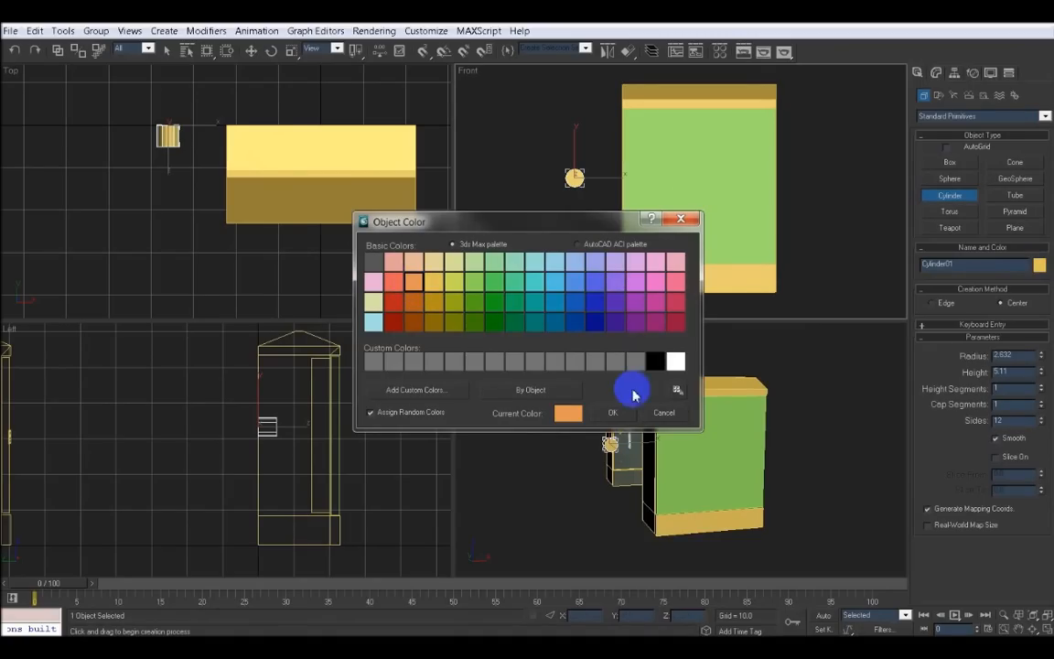
left_click(613, 413)
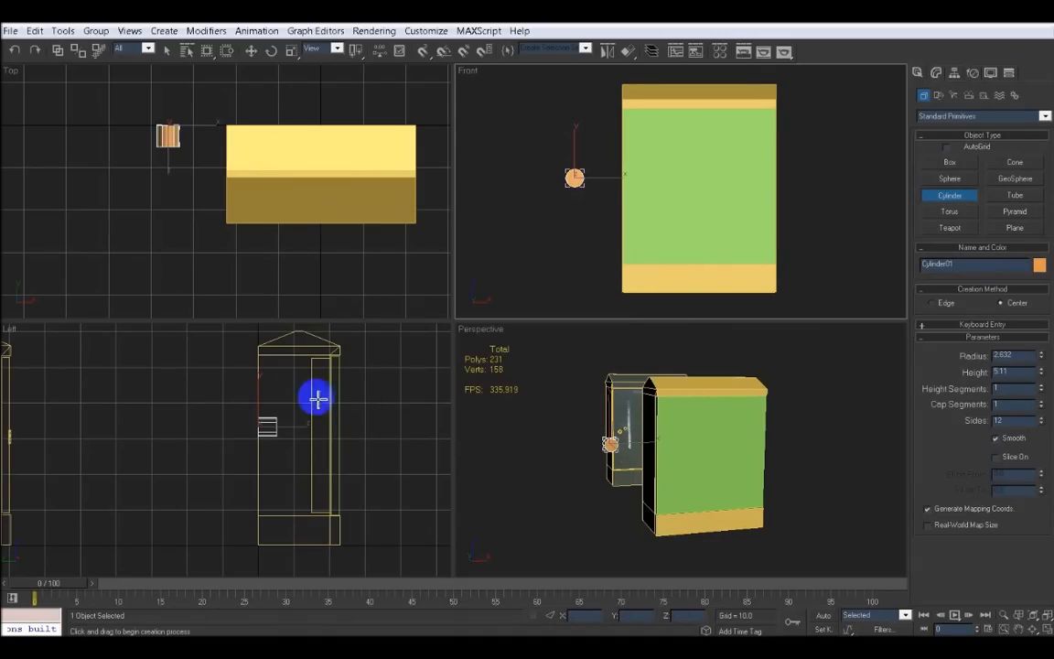
left_click(251, 53)
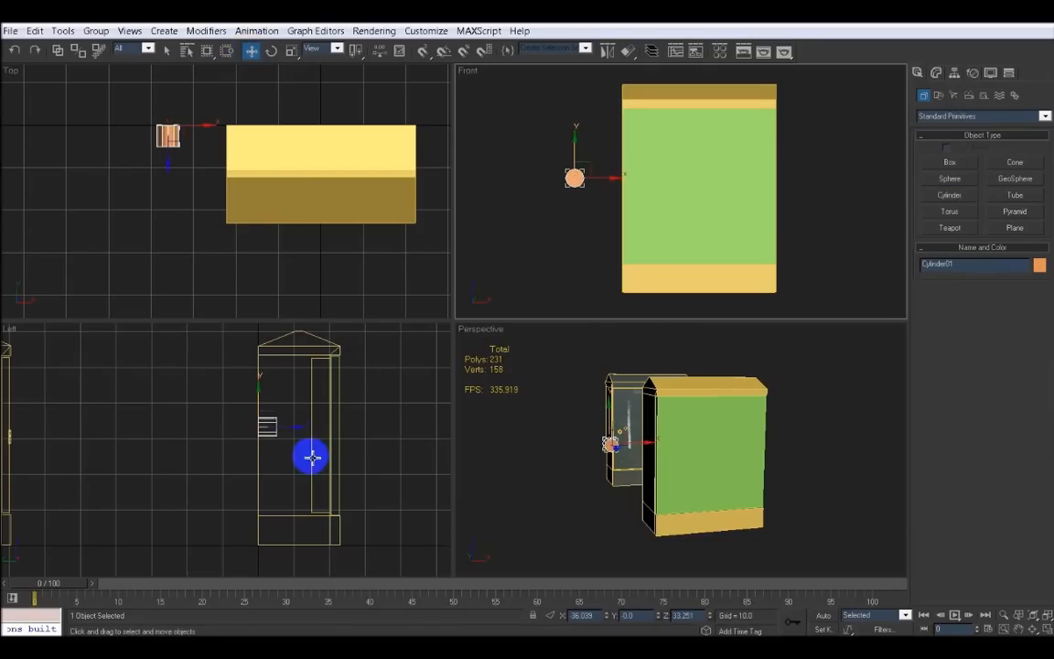
right_click(310, 457)
left_click_drag(298, 427, 359, 433)
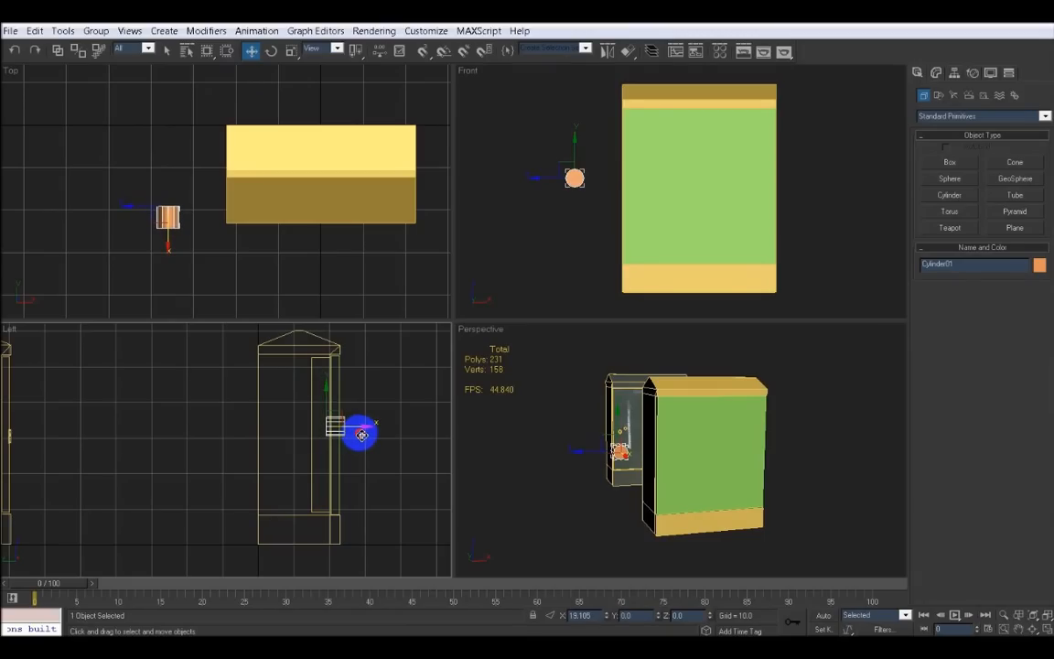
left_click_drag(362, 434, 363, 435)
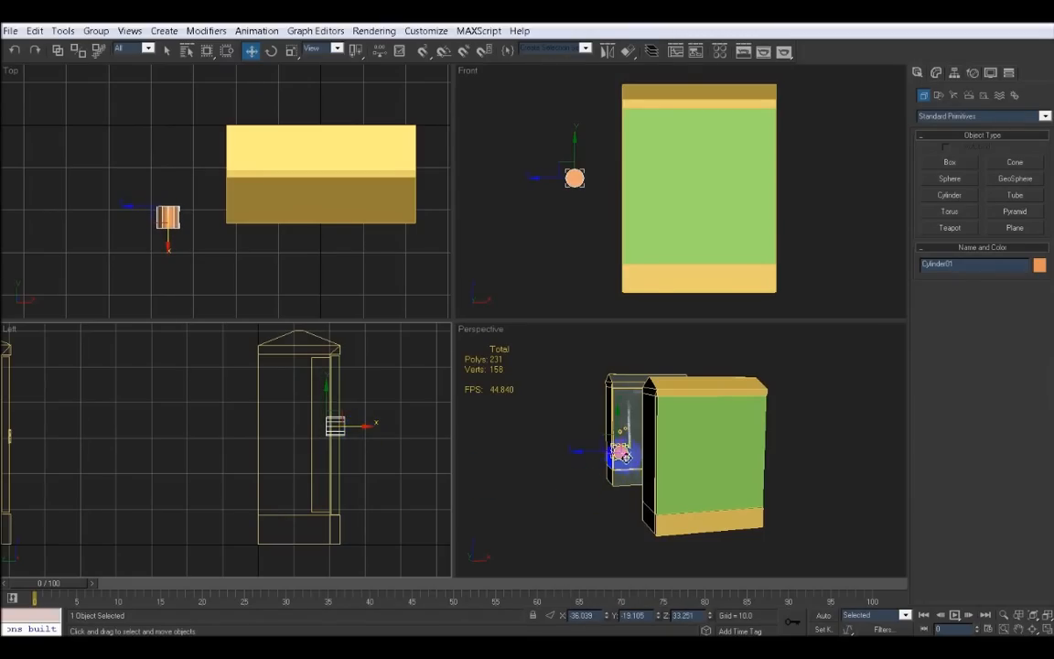
middle_click_drag(614, 477, 618, 476)
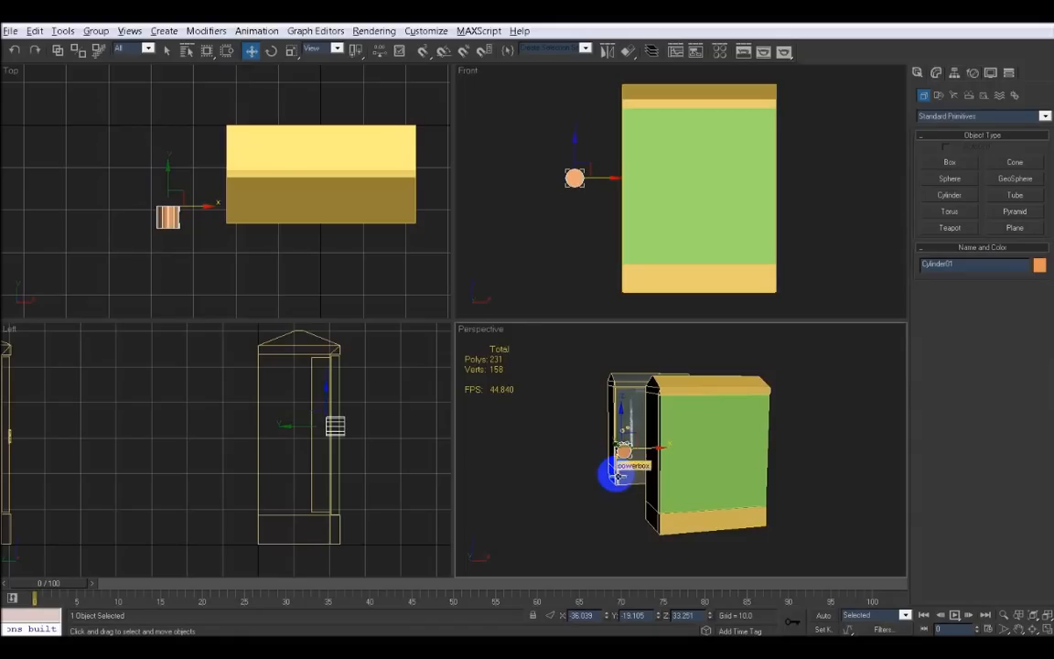
Add an Edit Poly modifier to the cylinder and delete one of its end cap polygons
key("alt+w")
middle_click_drag(413, 391, 555, 392, "alt")
middle_click_drag(405, 364, 588, 371)
scroll(541, 376, "up", 3)
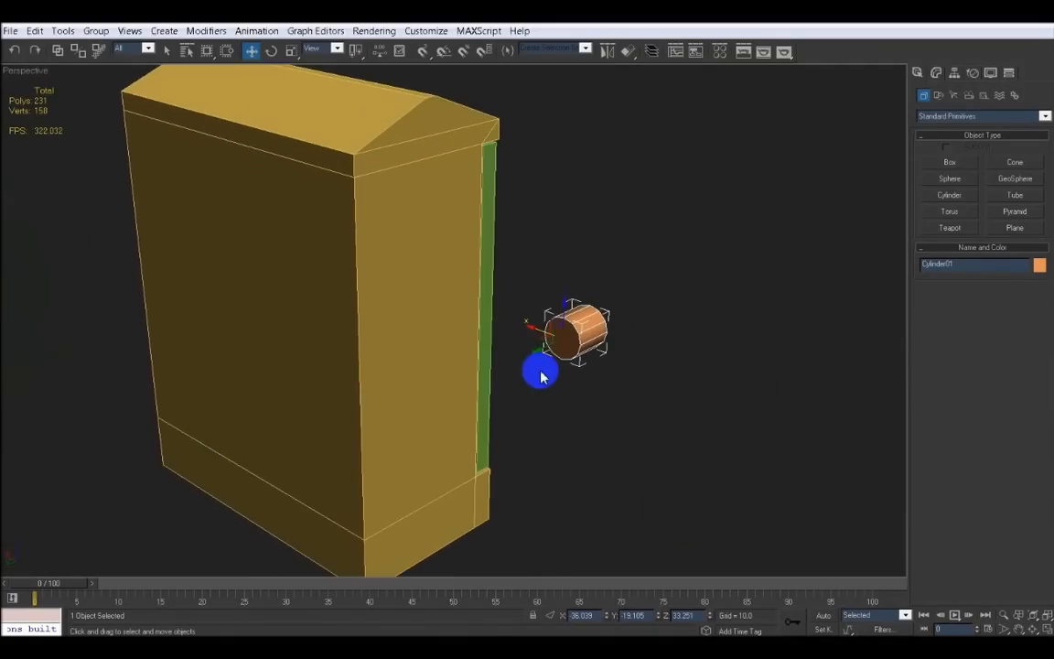
left_click(936, 74)
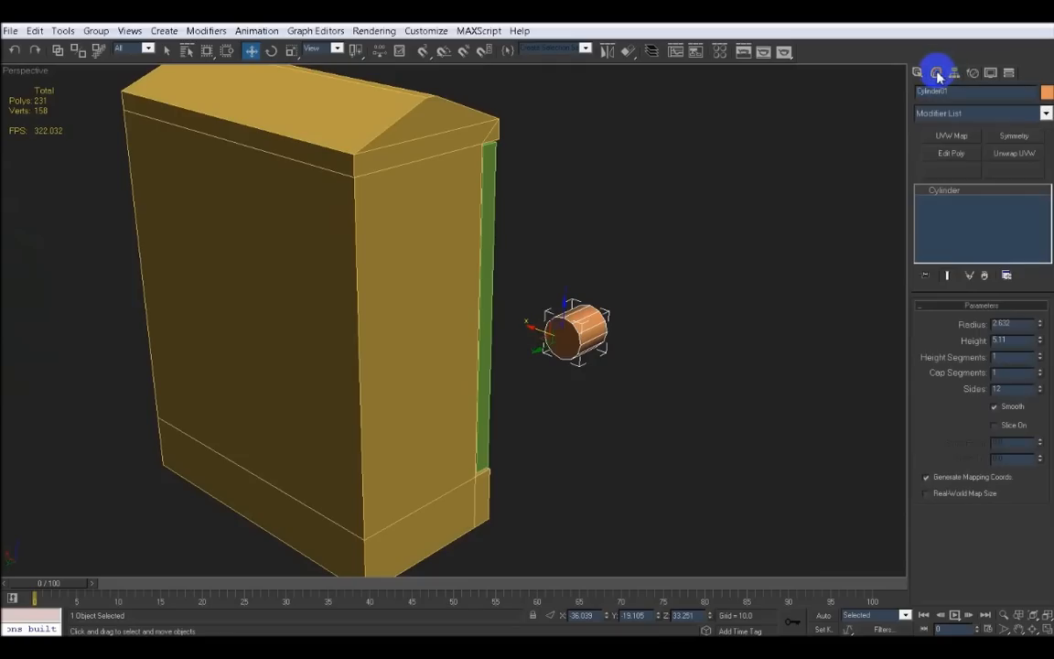
left_click(952, 155)
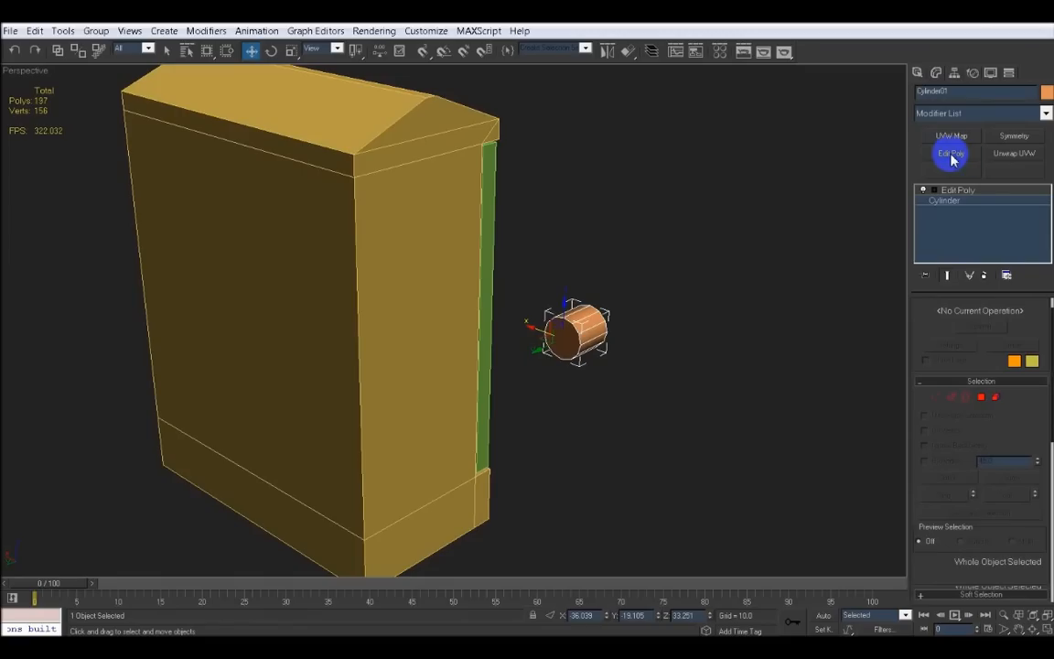
left_click(943, 193)
left_click(934, 192)
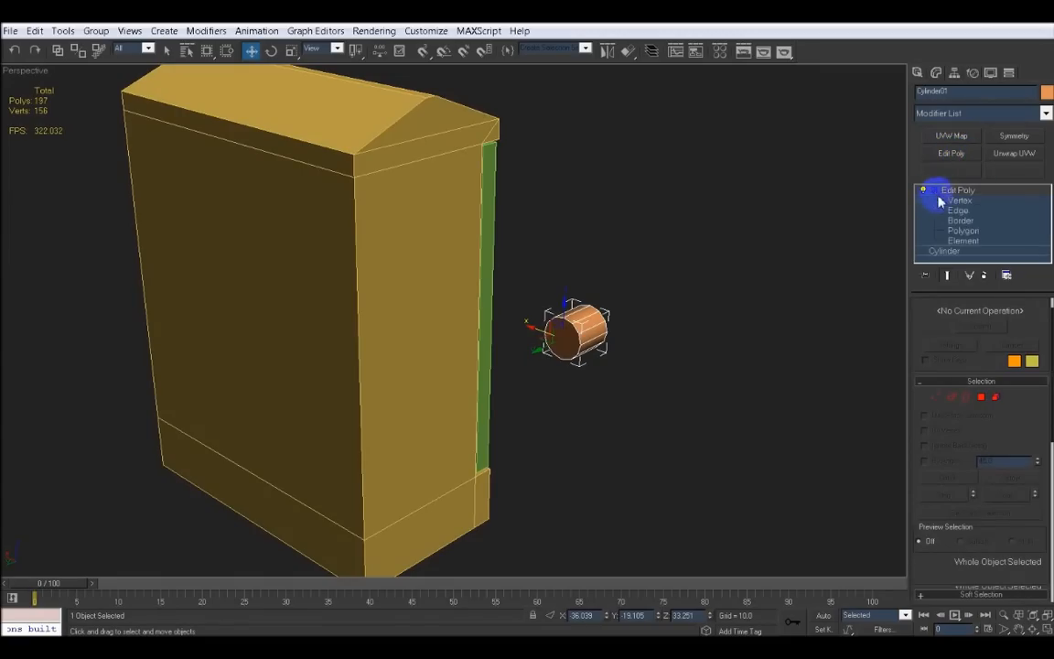
left_click(962, 231)
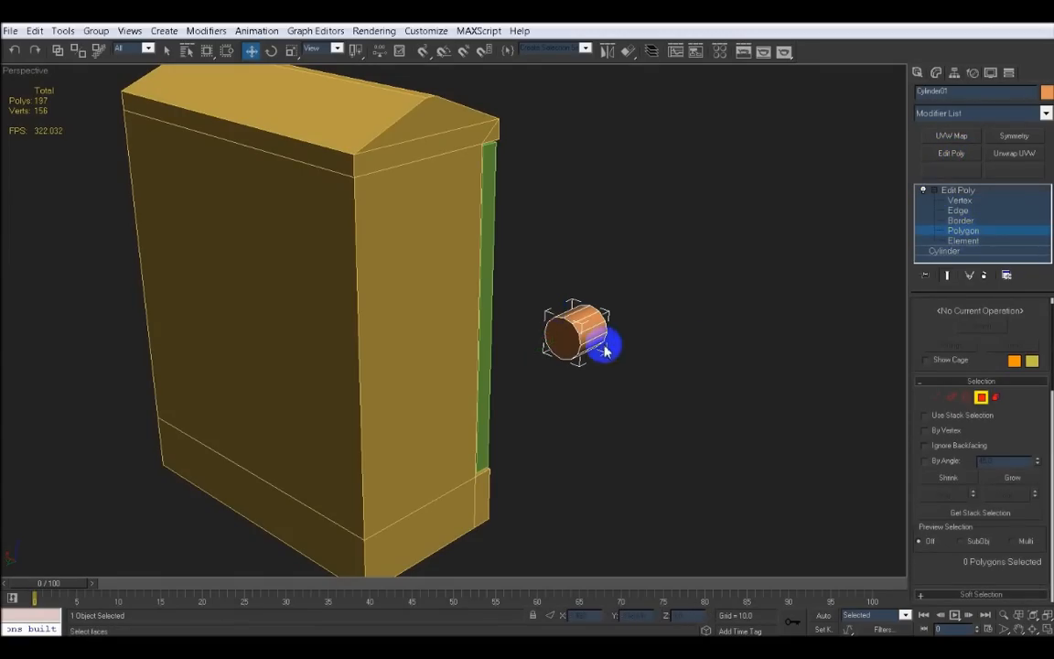
left_click(566, 348)
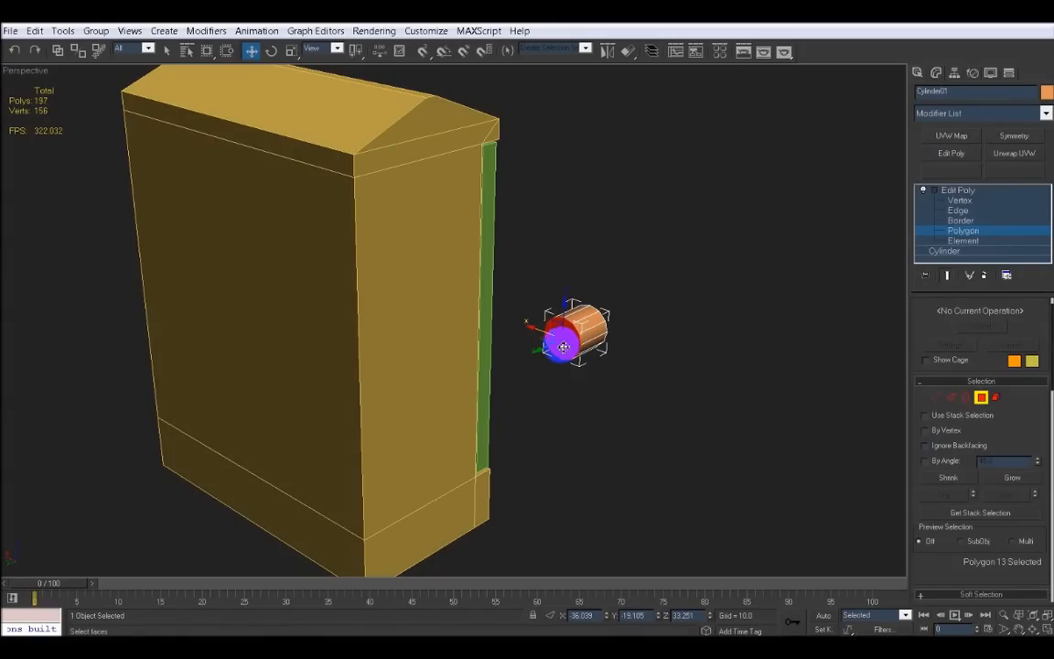
key("Delete")
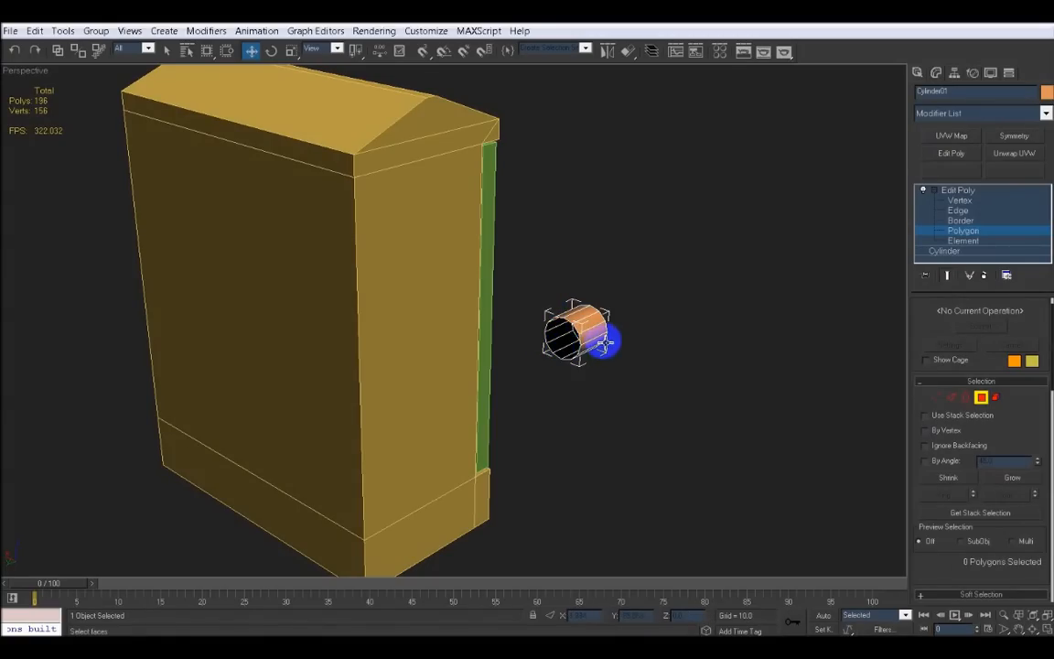
Select the cylinder's remaining end cap polygon in the front view and scale it down uniformly
middle_click_drag(603, 342, 429, 319, "alt")
key("alt+w")
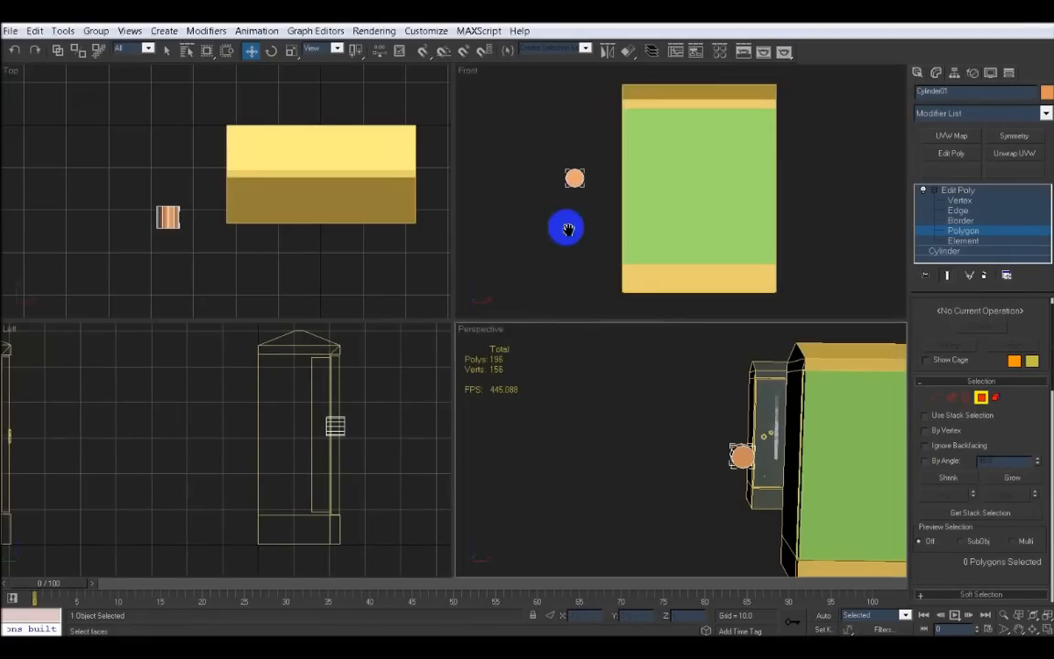
scroll(567, 226, "up", 2)
middle_click_drag(572, 194, 658, 214)
scroll(655, 215, "up", 2)
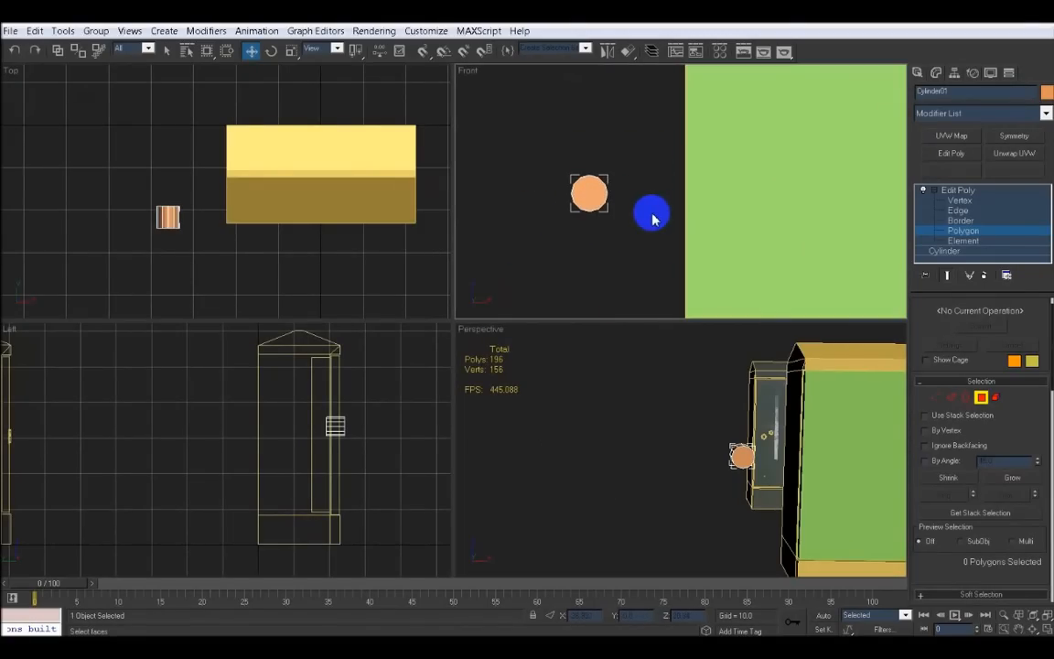
key("alt+w")
middle_click_drag(479, 214, 605, 178)
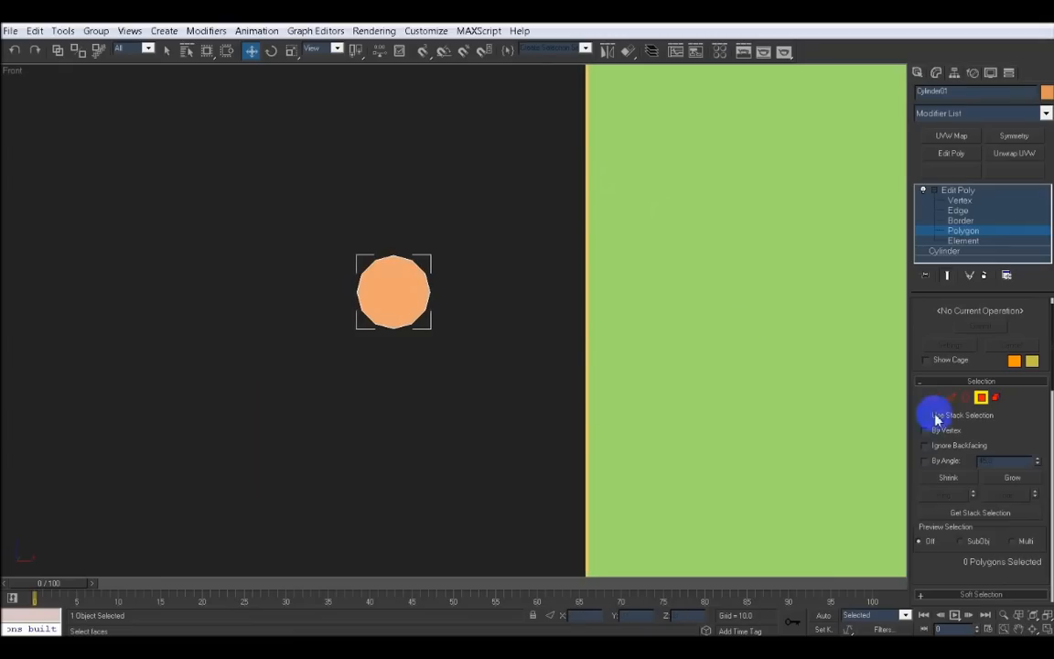
left_click(385, 289)
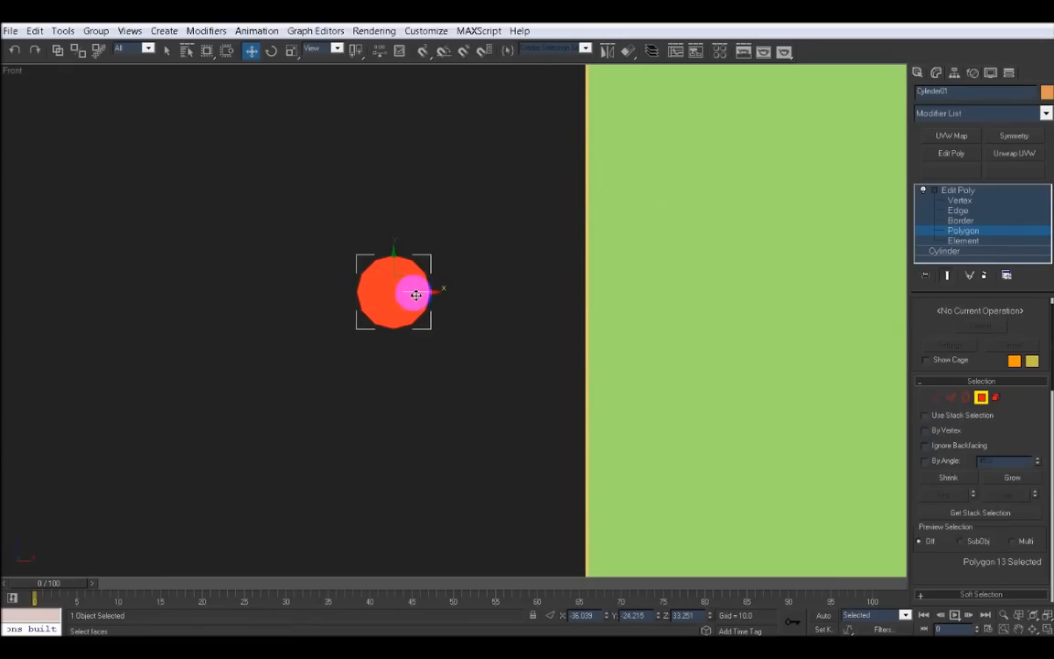
left_click(290, 53)
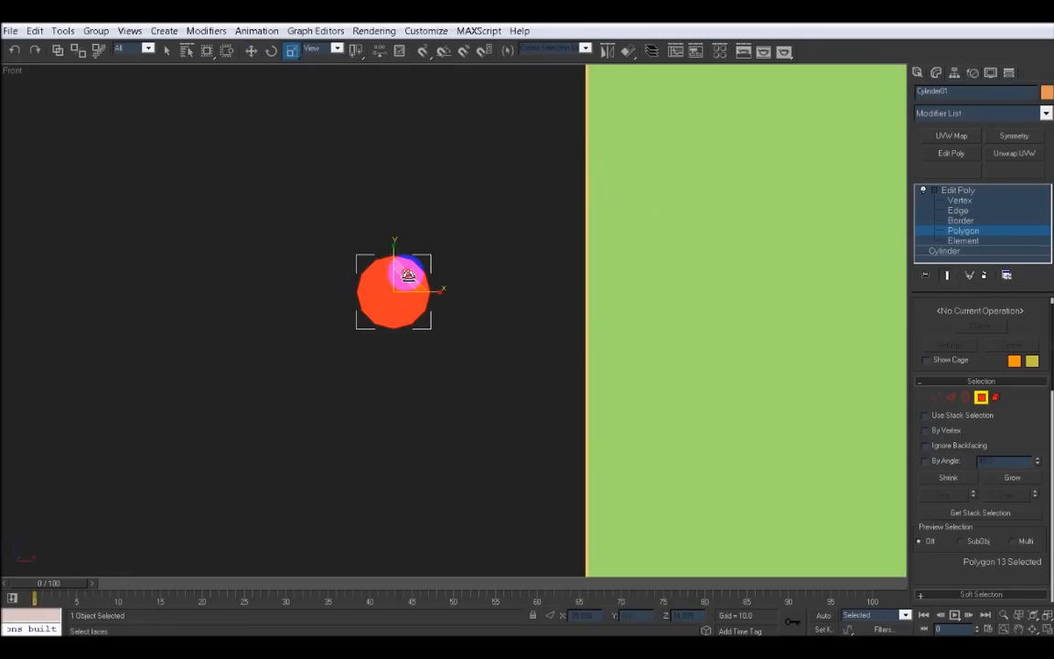
left_click_drag(408, 276, 410, 304)
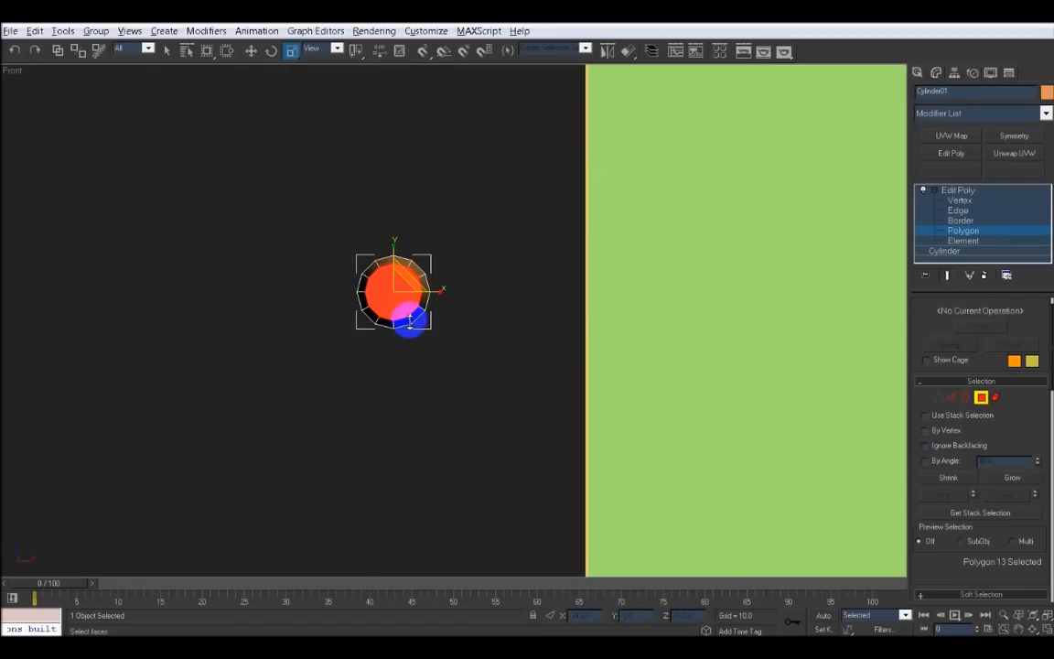
Move the scaled cap polygon inward along the cylinder to shorten it into a tapered knob
key("alt+w")
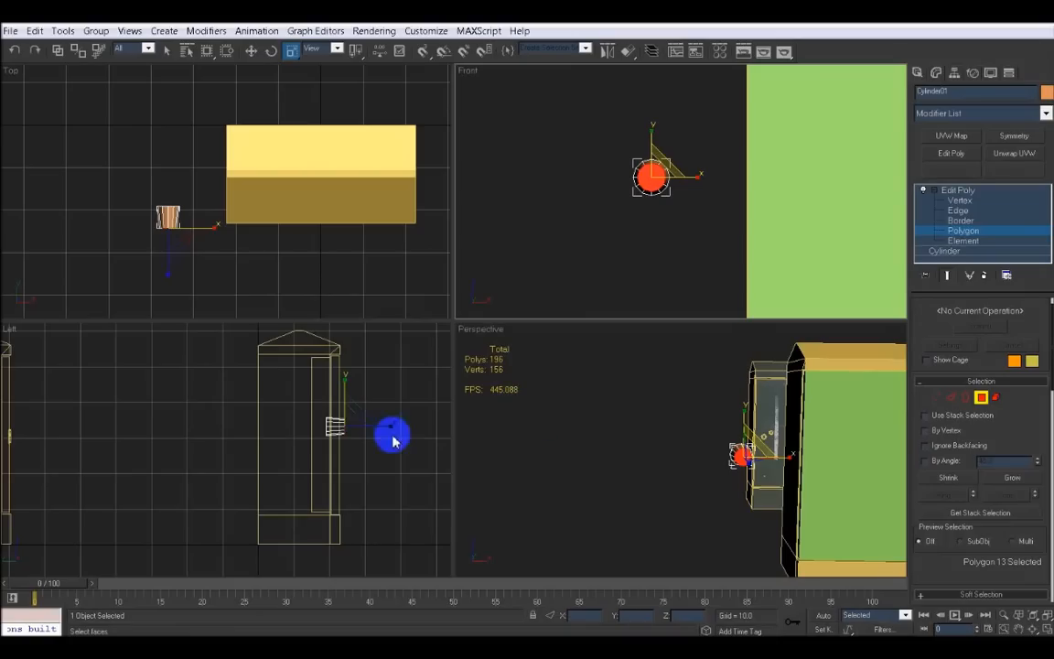
middle_click_drag(366, 435, 349, 434)
mouse_move(755, 467)
middle_mouse_down()
mouse_move(631, 464)
mouse_move(716, 478)
mouse_move(699, 487)
mouse_move(682, 416)
mouse_move(743, 486)
mouse_move(746, 473)
middle_mouse_up()
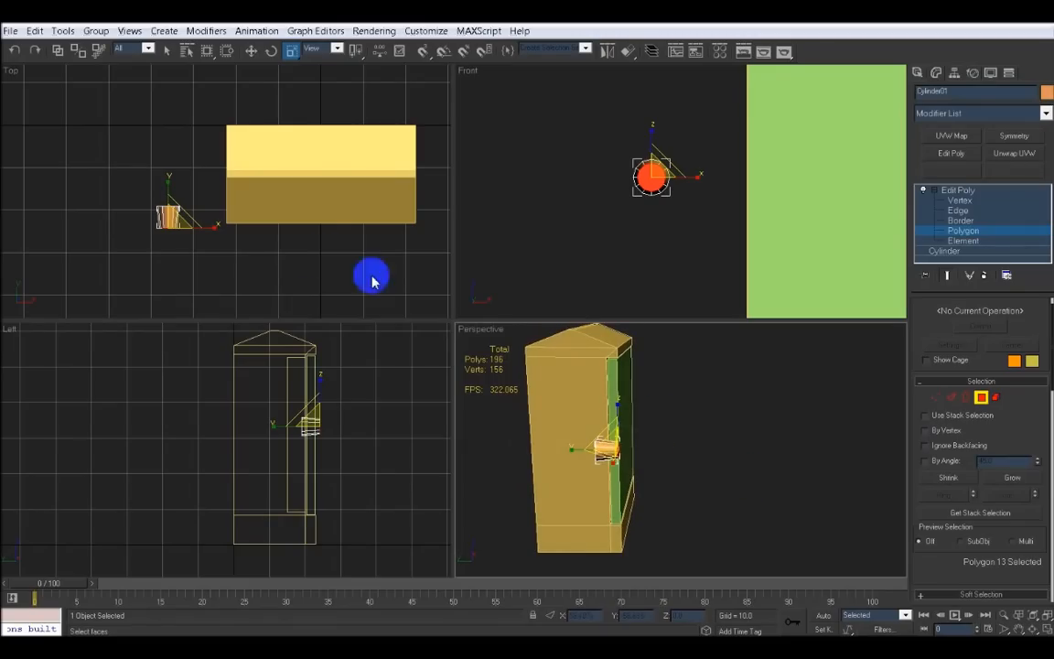
middle_click_drag(332, 424, 287, 425, "alt")
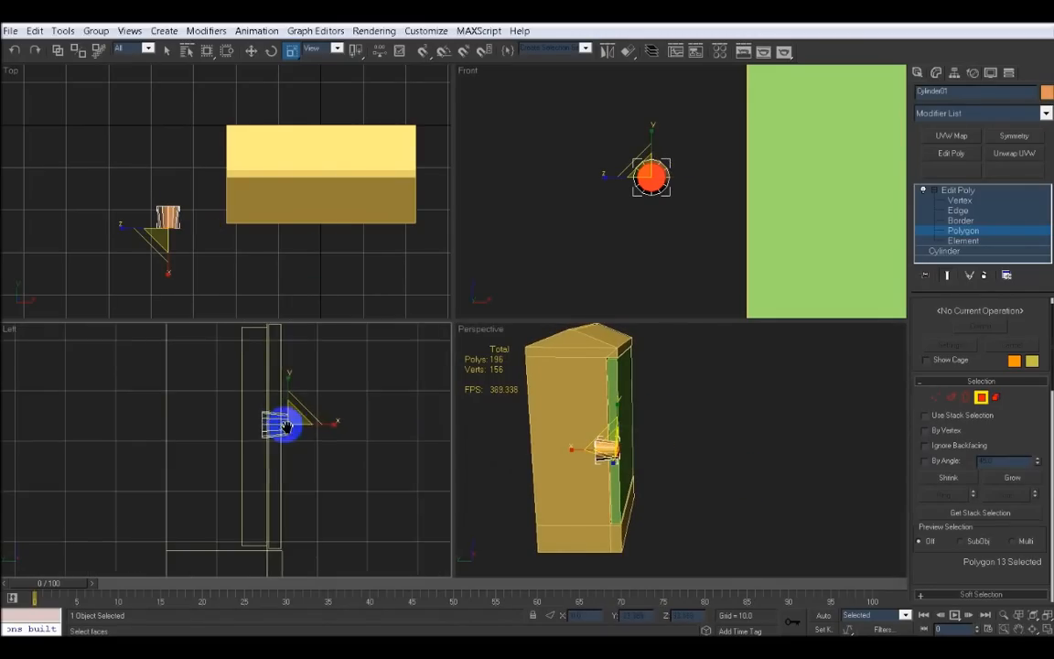
scroll(286, 427, "up", 2)
left_click(252, 52)
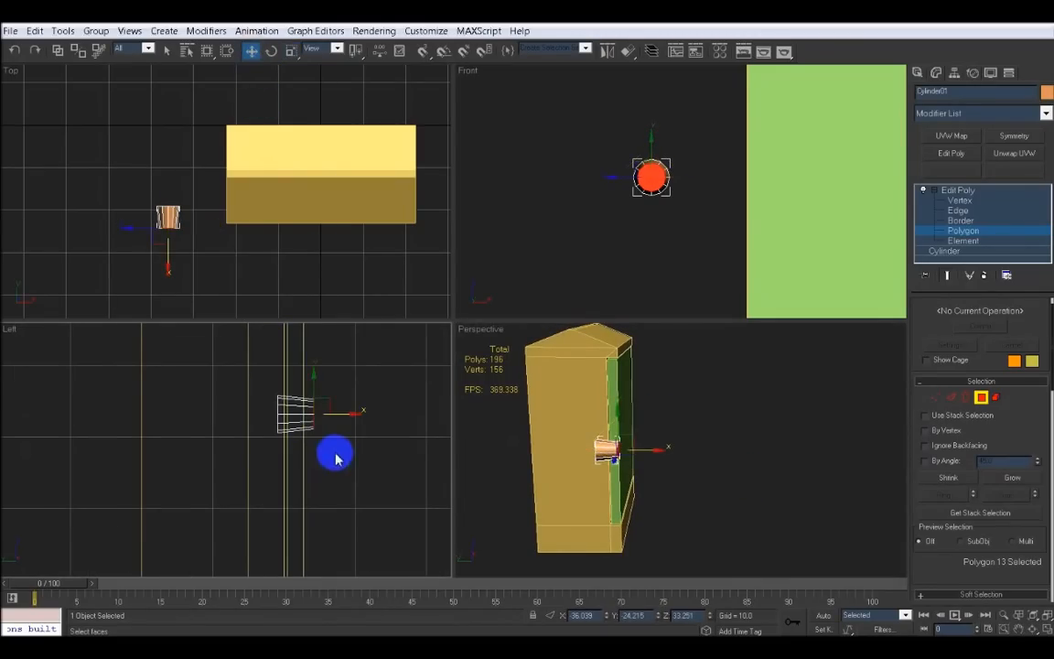
scroll(337, 449, "up", 1)
scroll(352, 445, "up", 1)
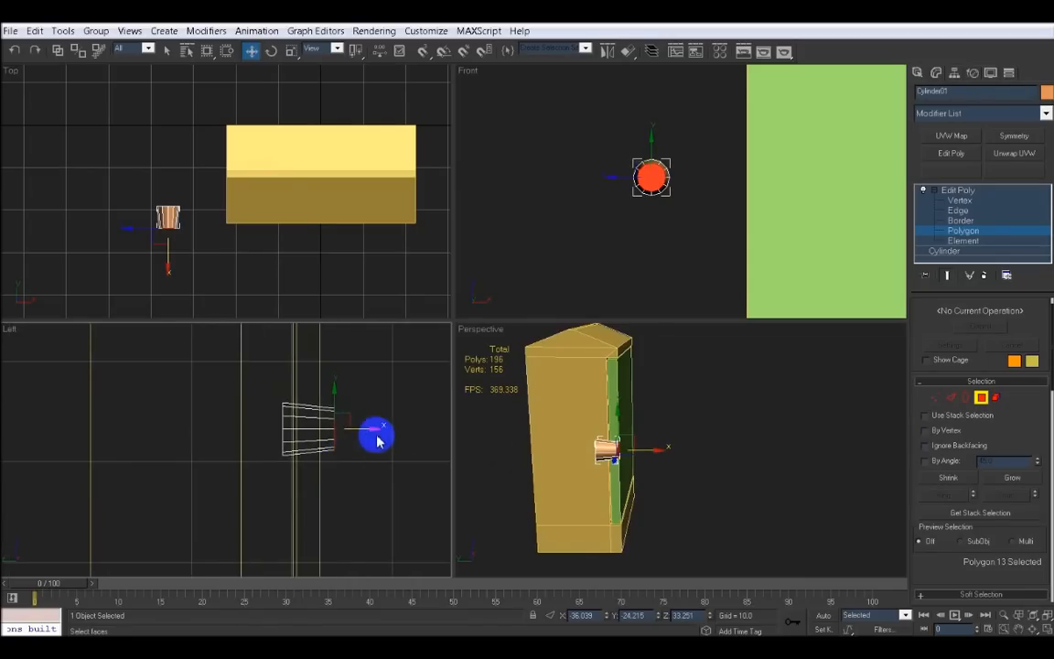
left_click_drag(368, 430, 338, 430)
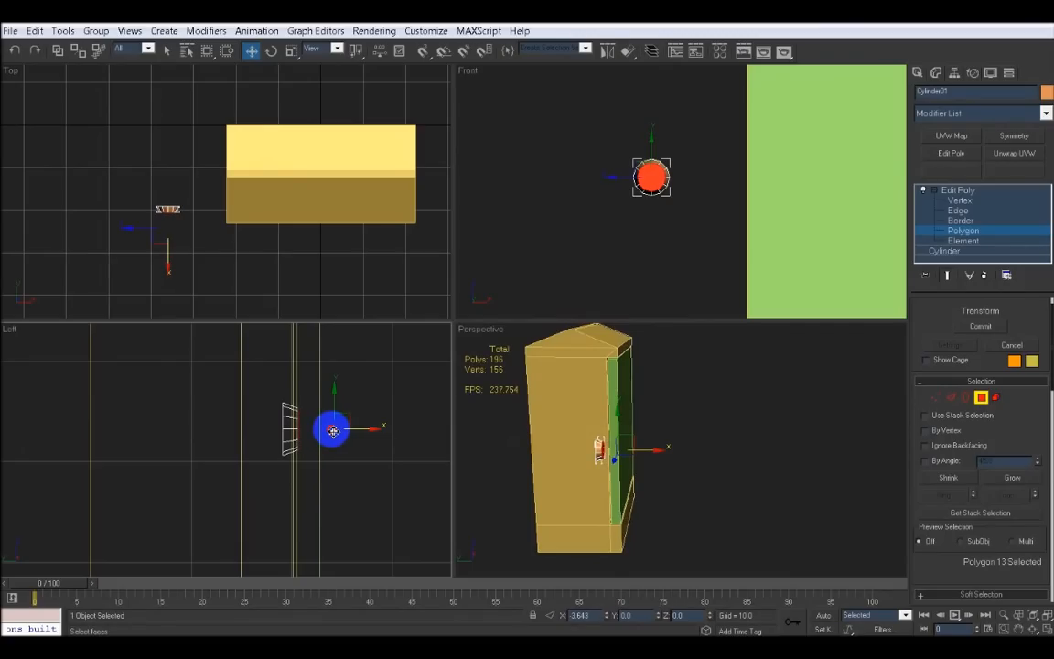
left_click_drag(333, 431, 333, 431)
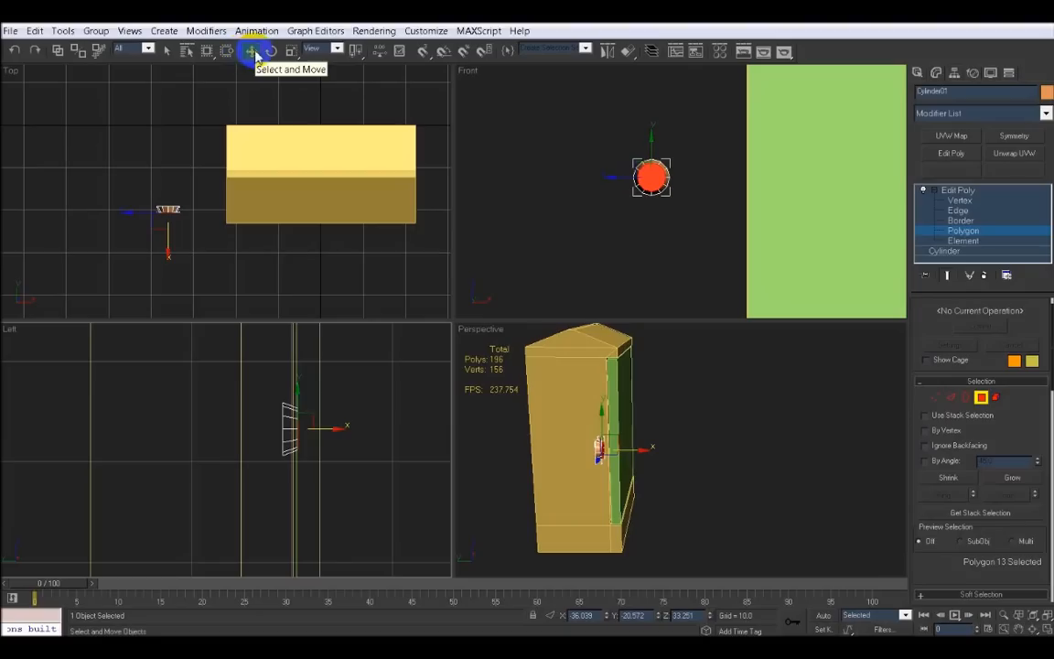
Leave polygon mode and move the knob against the door's face in the left view
left_click(722, 436)
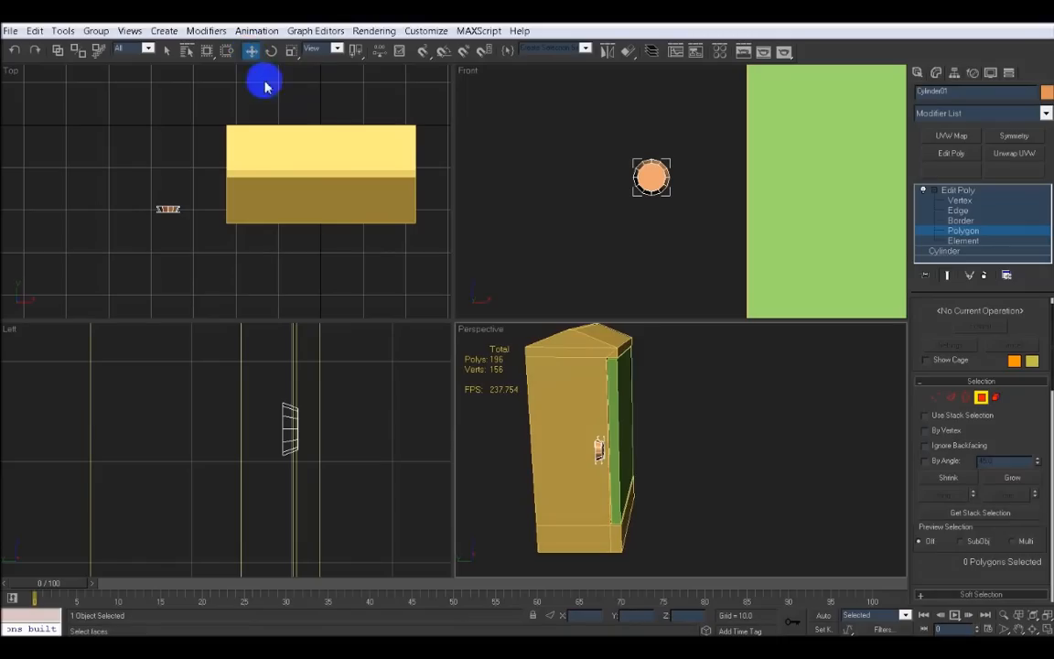
left_click(980, 397)
scroll(327, 428, "up", 3)
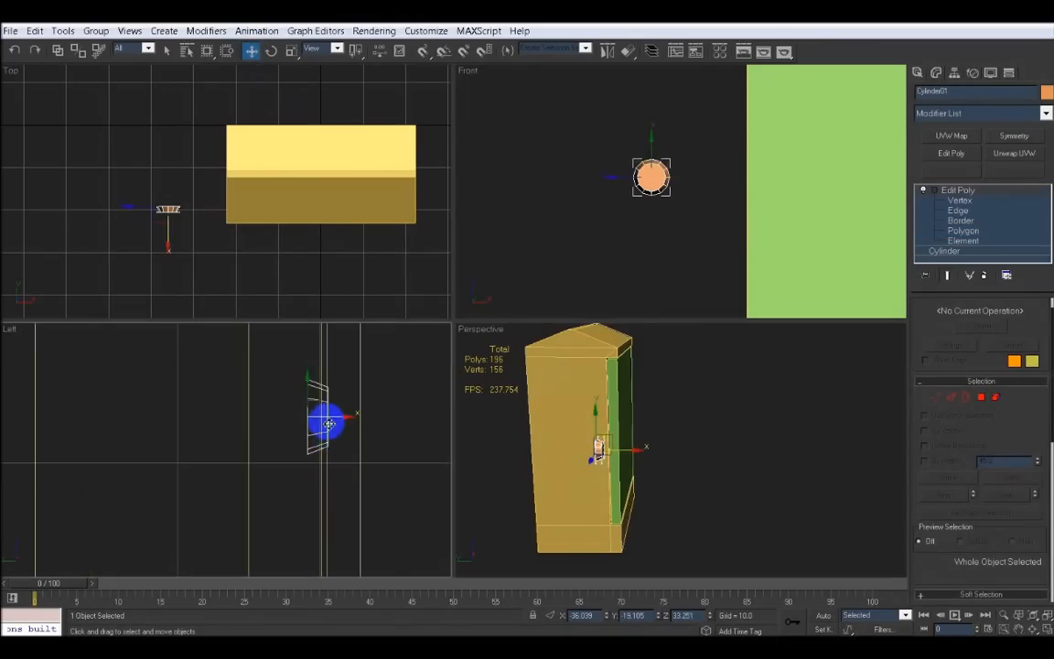
left_click_drag(336, 416, 380, 417)
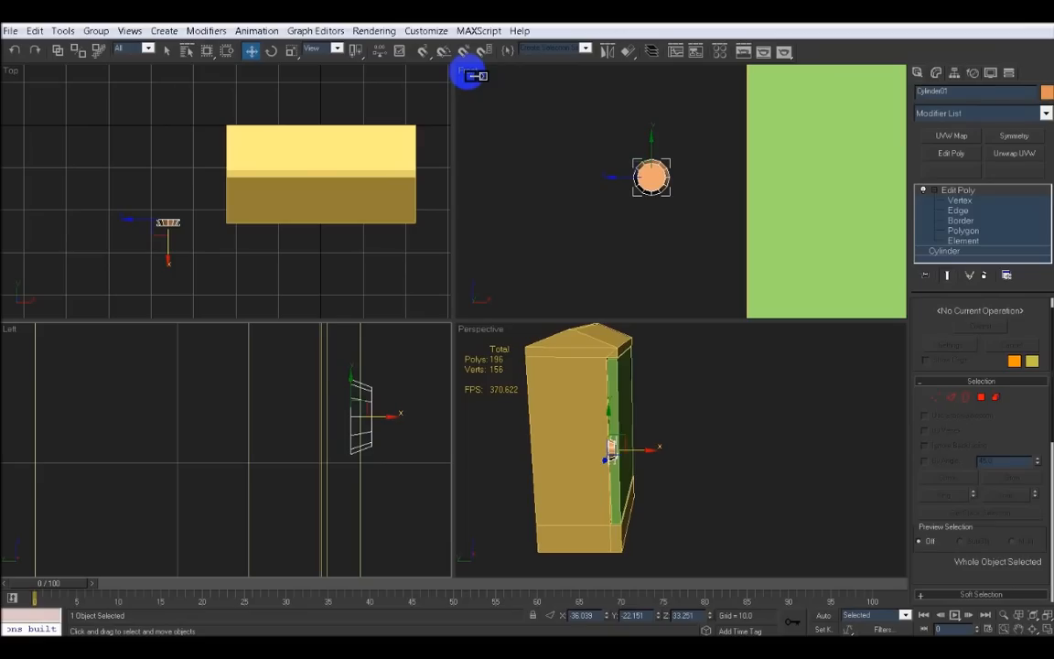
middle_click_drag(473, 98, 465, 113)
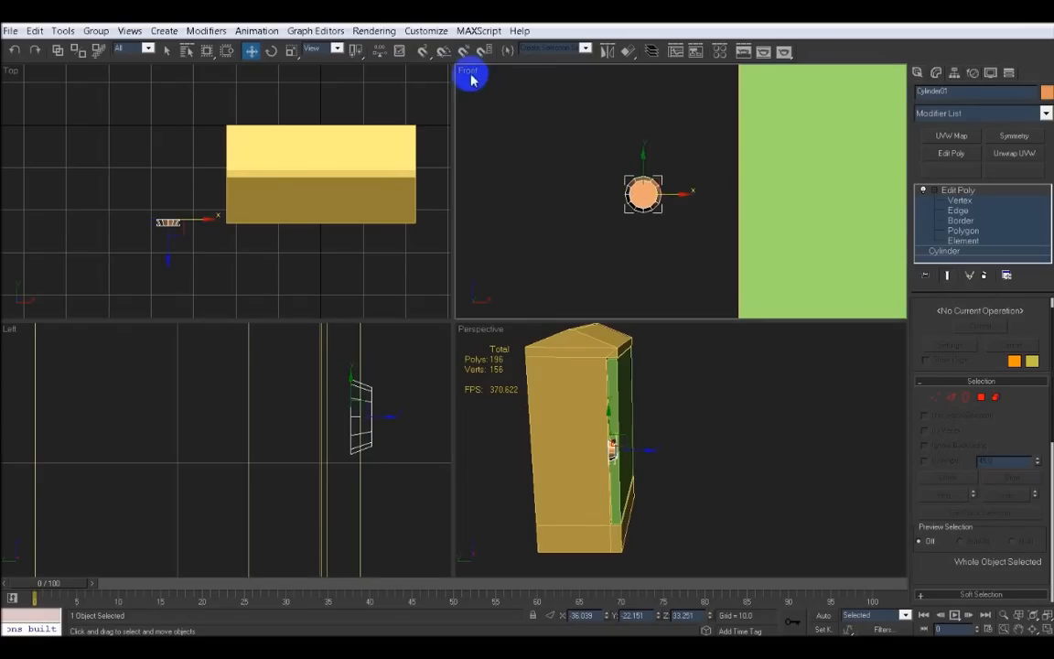
Switch the front view to wireframe and position the knob over the door's small circular markers
left_click(470, 73)
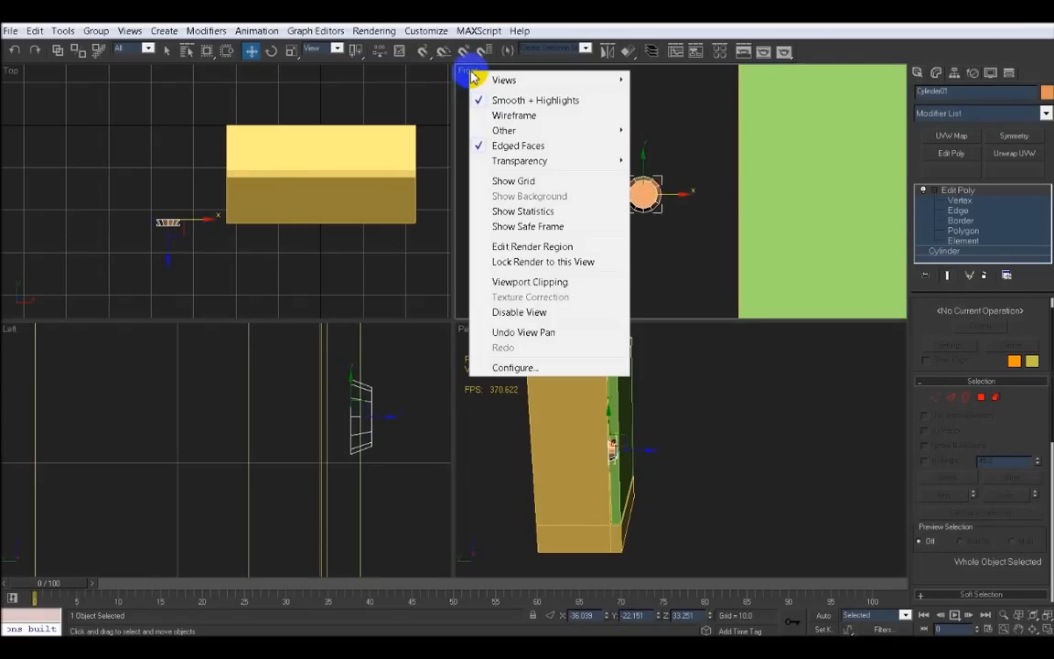
left_click(515, 116)
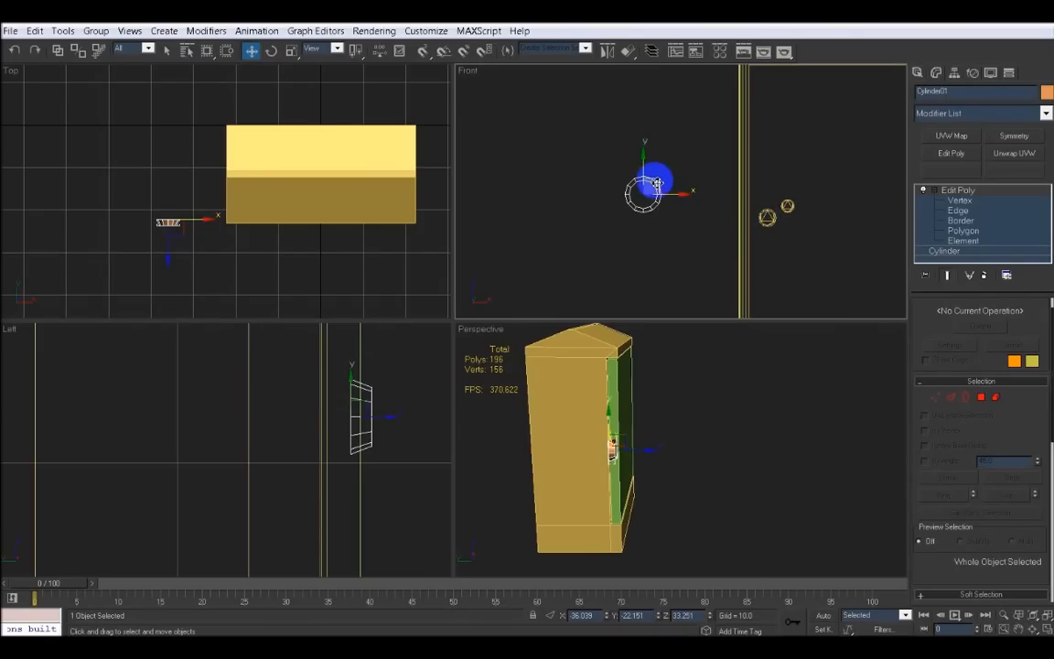
left_click_drag(656, 182, 783, 208)
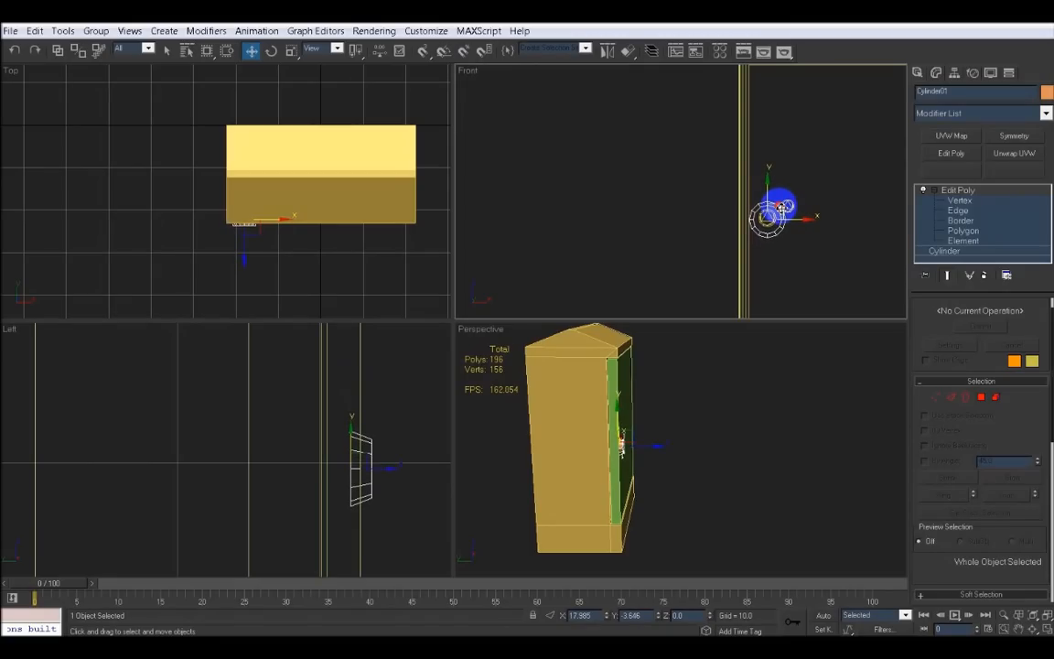
scroll(748, 229, "up", 6)
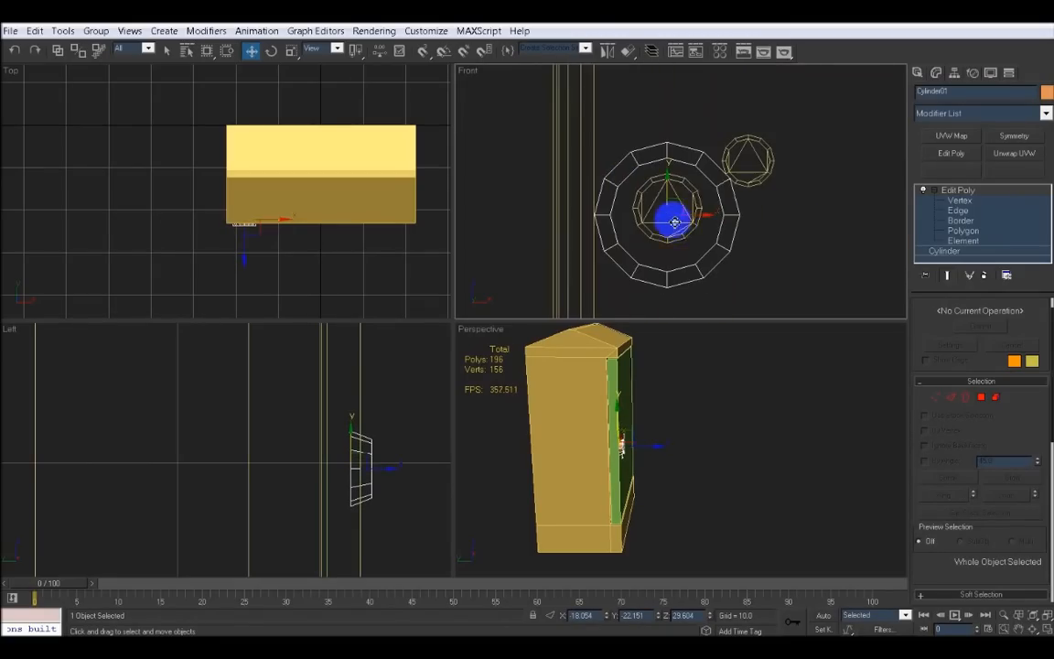
mouse_move(675, 222)
left_mouse_down()
mouse_move(693, 195)
mouse_move(684, 202)
left_mouse_up()
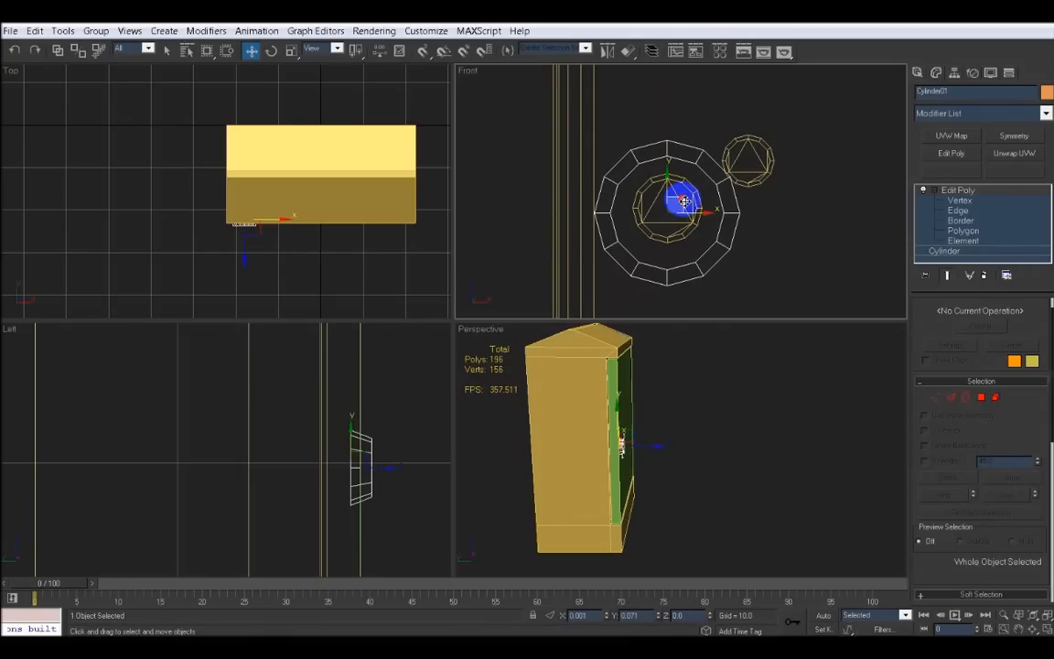
Scale the knob slightly and clone a copy of it onto the second small circular marker in the front view
left_click(291, 53)
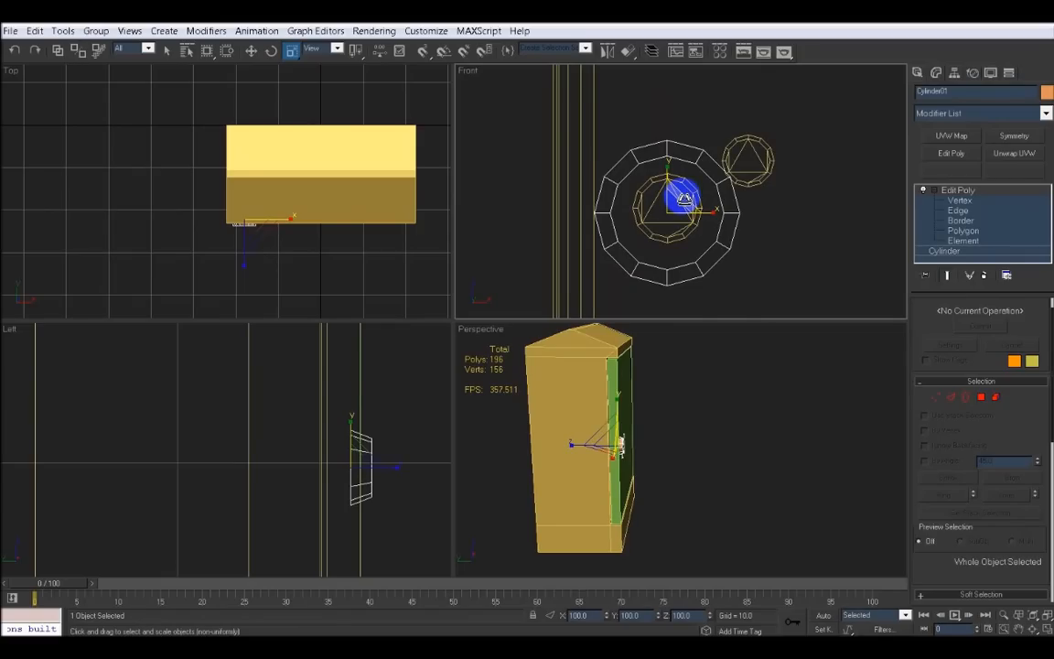
mouse_move(684, 198)
left_mouse_down()
mouse_move(712, 515)
mouse_move(722, 476)
mouse_move(684, 195)
mouse_move(702, 432)
mouse_move(682, 200)
mouse_move(693, 291)
mouse_move(686, 205)
mouse_move(695, 253)
mouse_move(676, 186)
mouse_move(682, 206)
mouse_move(682, 197)
left_mouse_up()
key("w")
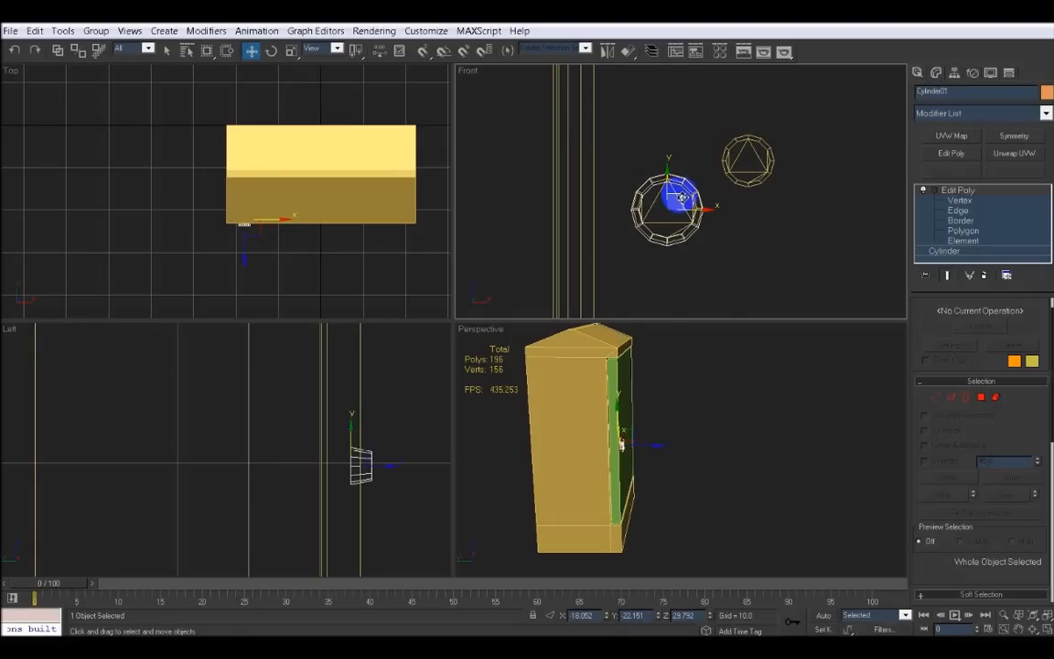
mouse_move(682, 198)
left_mouse_down("shift")
mouse_move(738, 149)
mouse_move(759, 149)
left_mouse_up("shift")
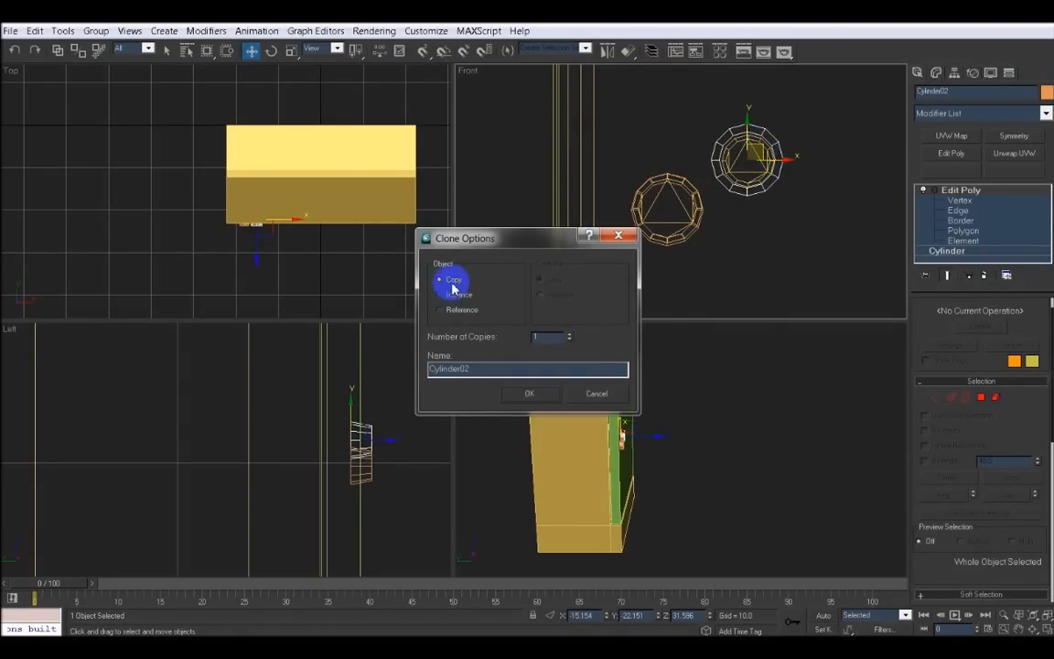
left_click(544, 394)
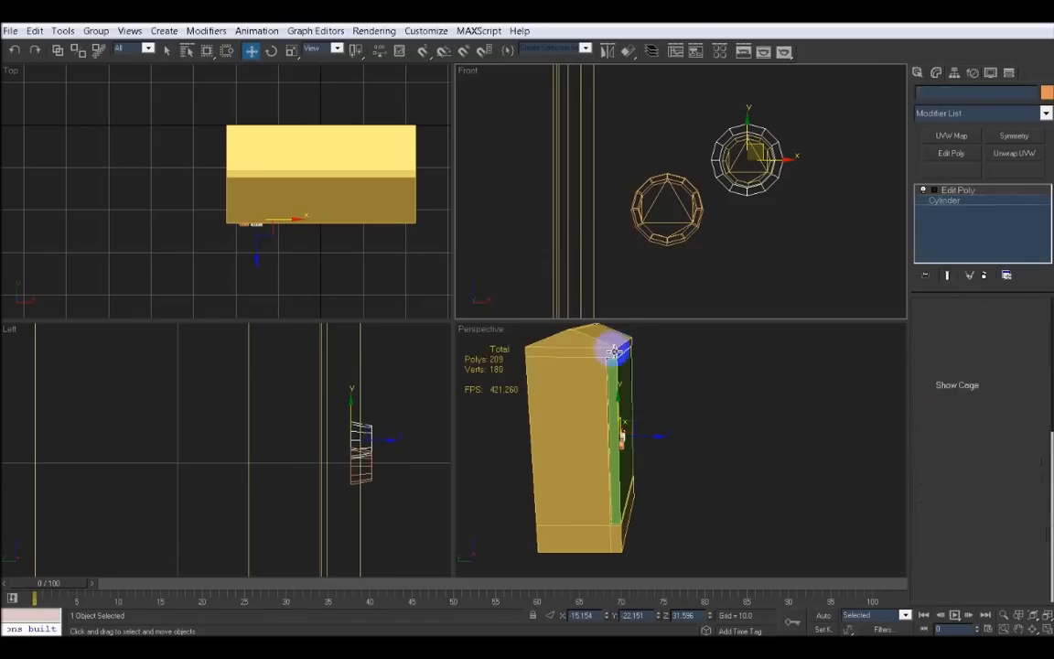
Scale the copied knob down uniformly in the front view
scroll(676, 240, "up", 2)
mouse_move(725, 216)
middle_mouse_down()
mouse_move(676, 240)
mouse_move(706, 205)
middle_mouse_up()
scroll(676, 241, "up", 1)
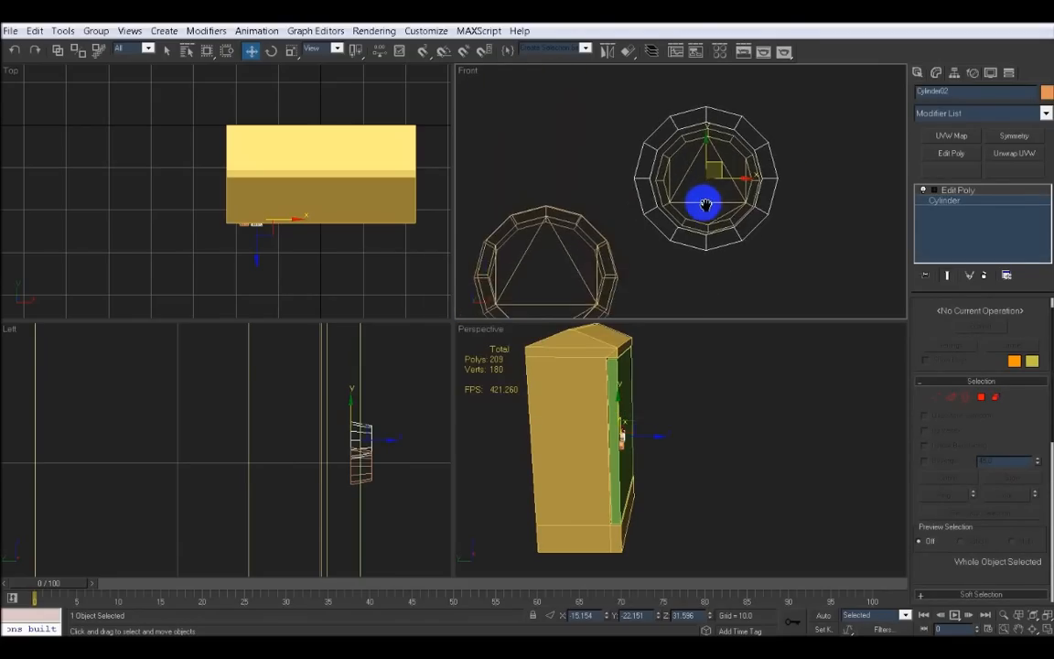
scroll(706, 205, "up", 1)
left_click(292, 52)
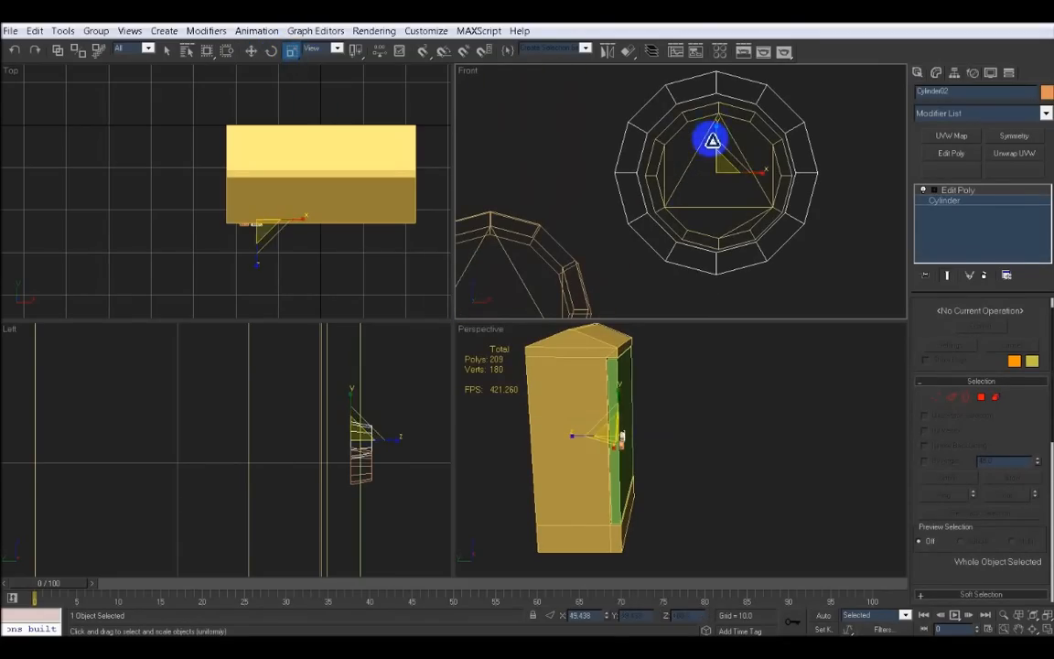
left_click_drag(706, 140, 731, 212)
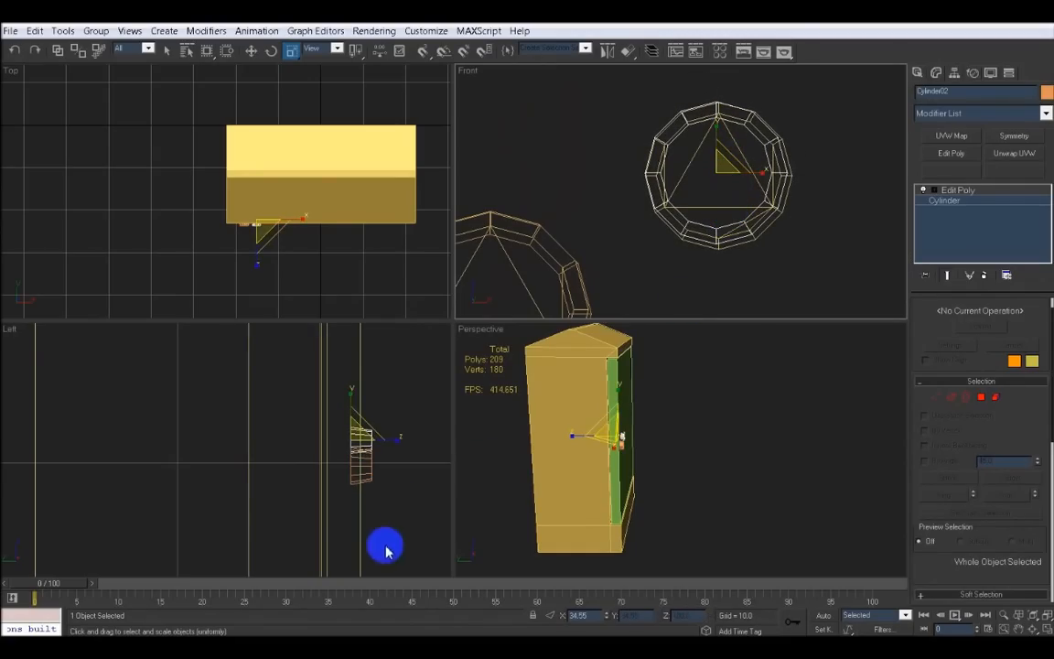
Select the powerbox reference object and move it beside the modeled box in the top view
right_click(400, 481)
middle_click_drag(618, 445, 674, 466)
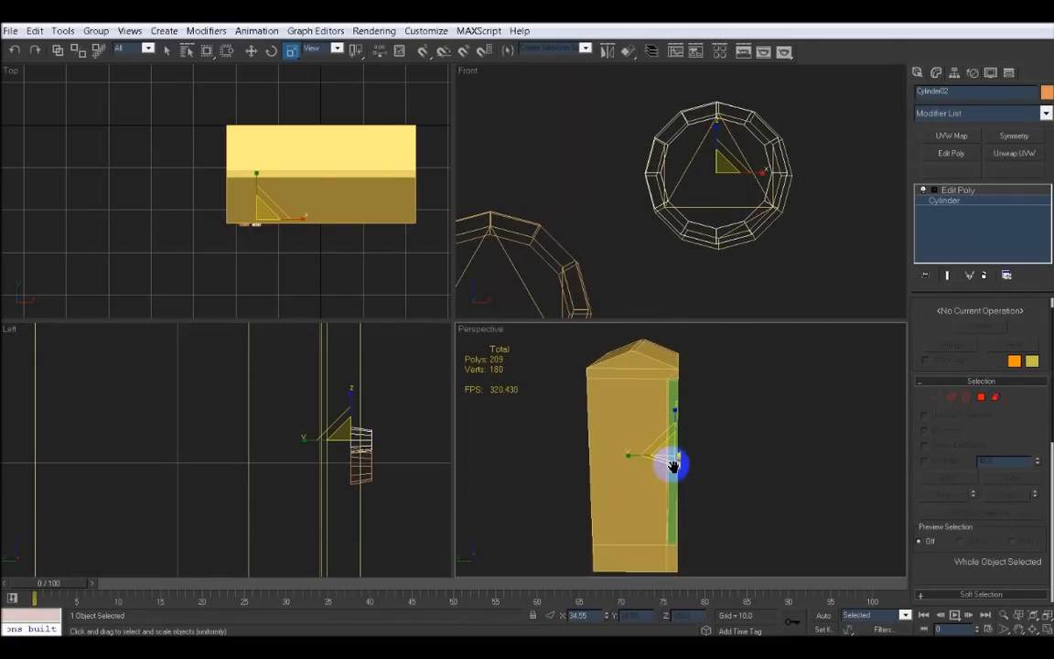
key("alt+w")
middle_click_drag(506, 369, 623, 379, "alt")
scroll(442, 369, "down", 3)
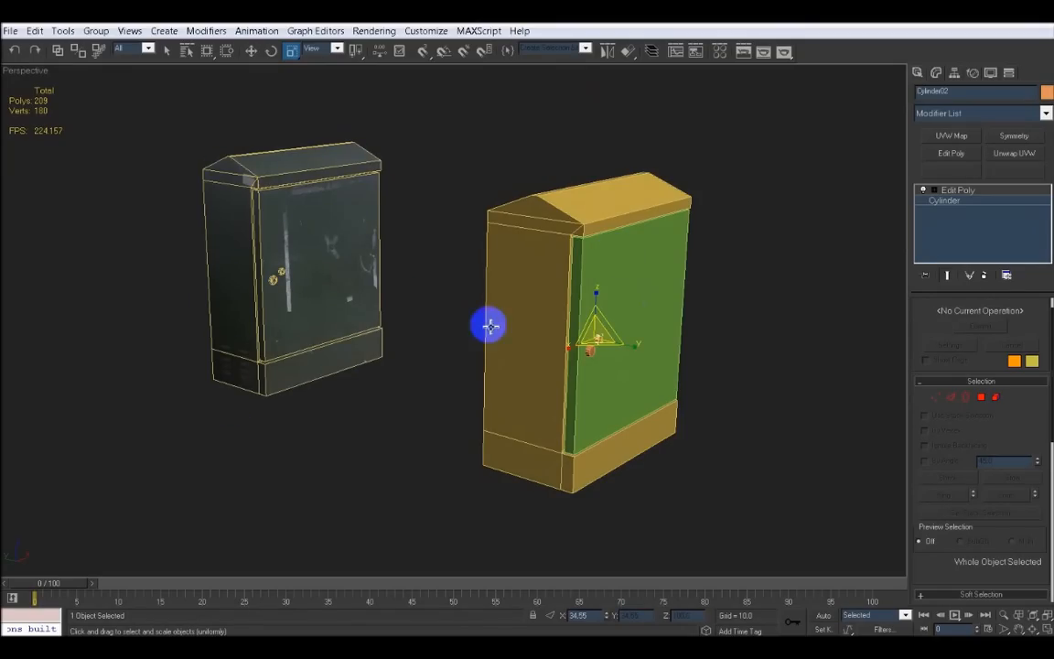
middle_click_drag(489, 327, 749, 247, "alt")
left_click(749, 247)
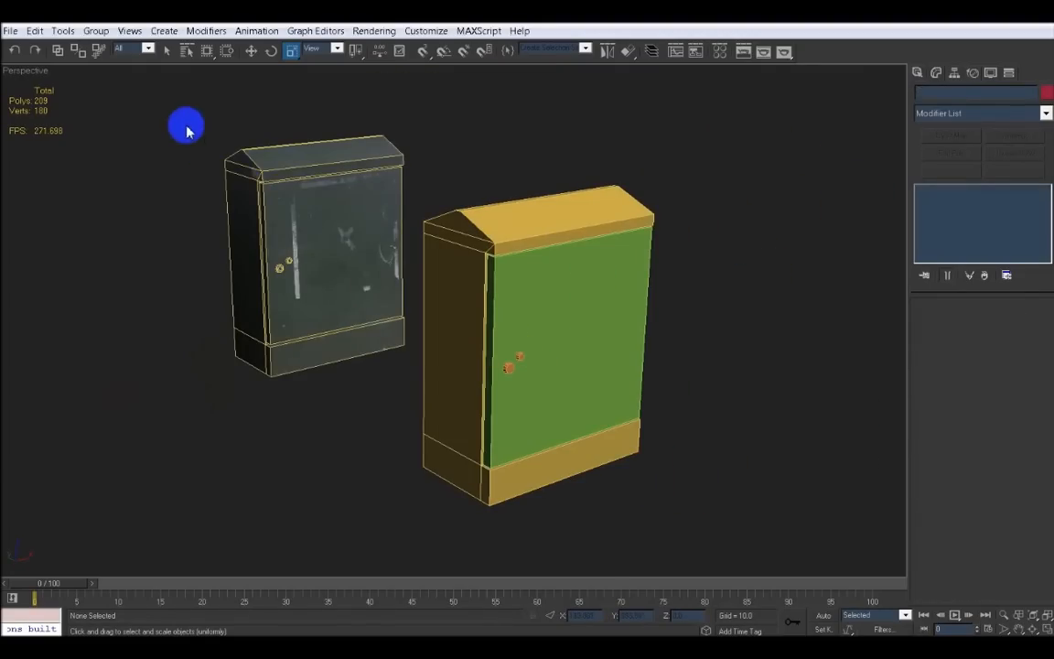
left_click_drag(174, 119, 341, 353)
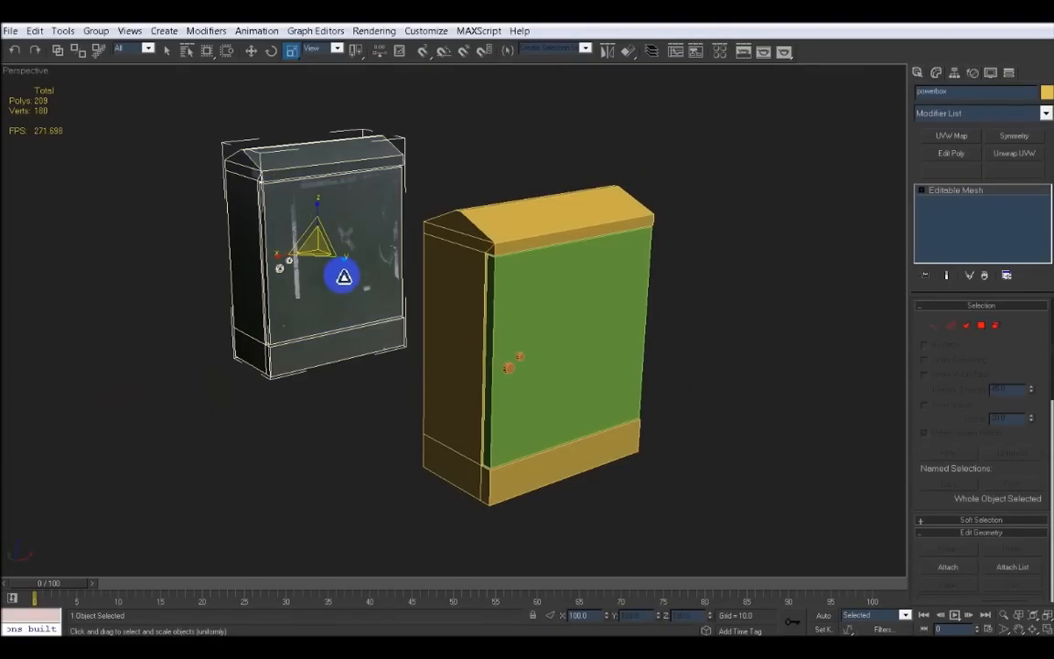
key("alt+w")
scroll(305, 202, "down", 8)
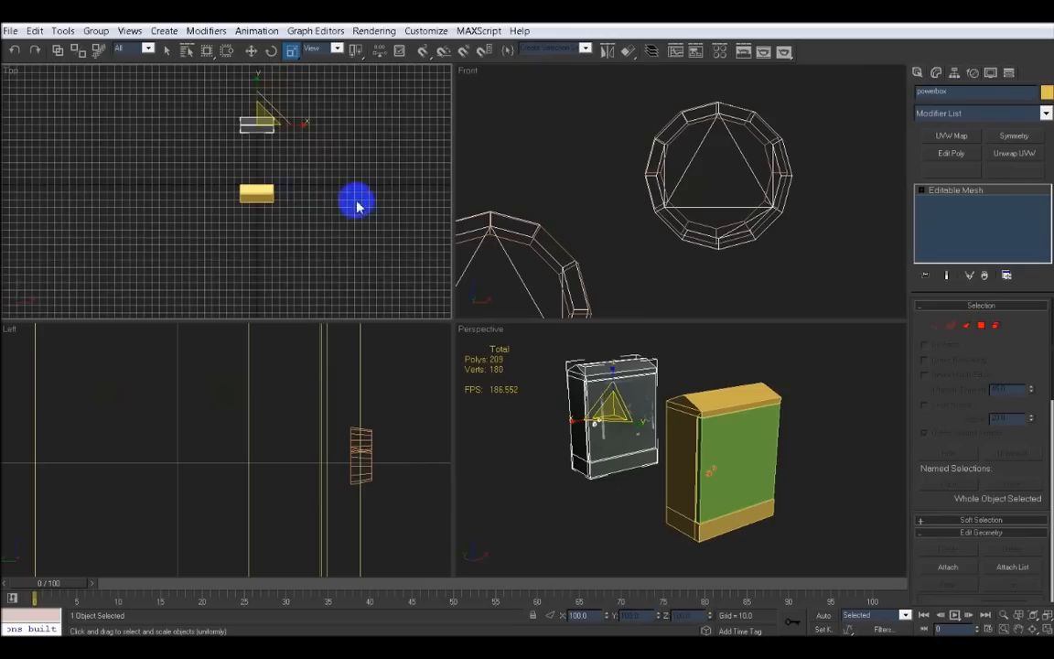
left_click(251, 51)
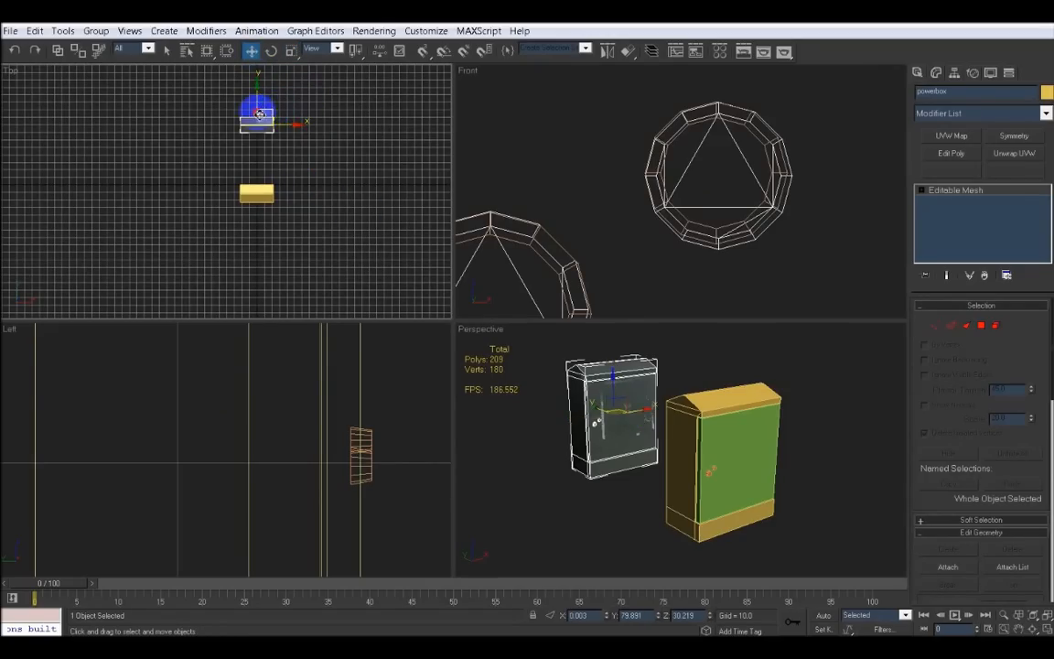
left_click_drag(259, 114, 228, 177)
Orbit the perspective view to compare the modeled box with the powerbox reference
scroll(716, 463, "down", 3)
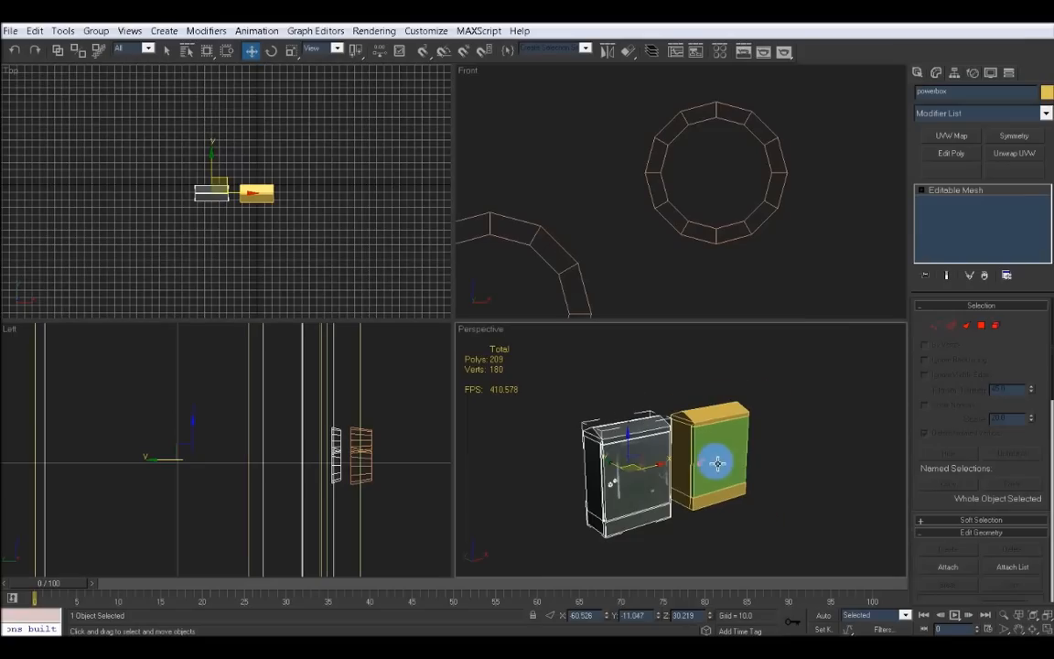
key("alt+w")
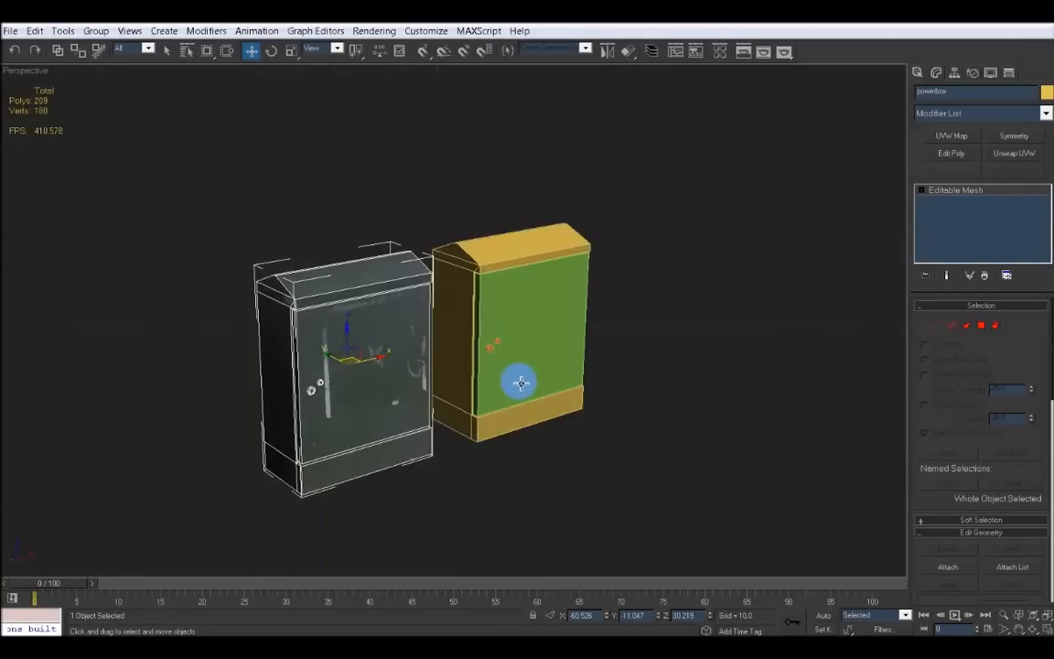
middle_click_drag(515, 379, 513, 221, "alt")
scroll(596, 367, "up", 3)
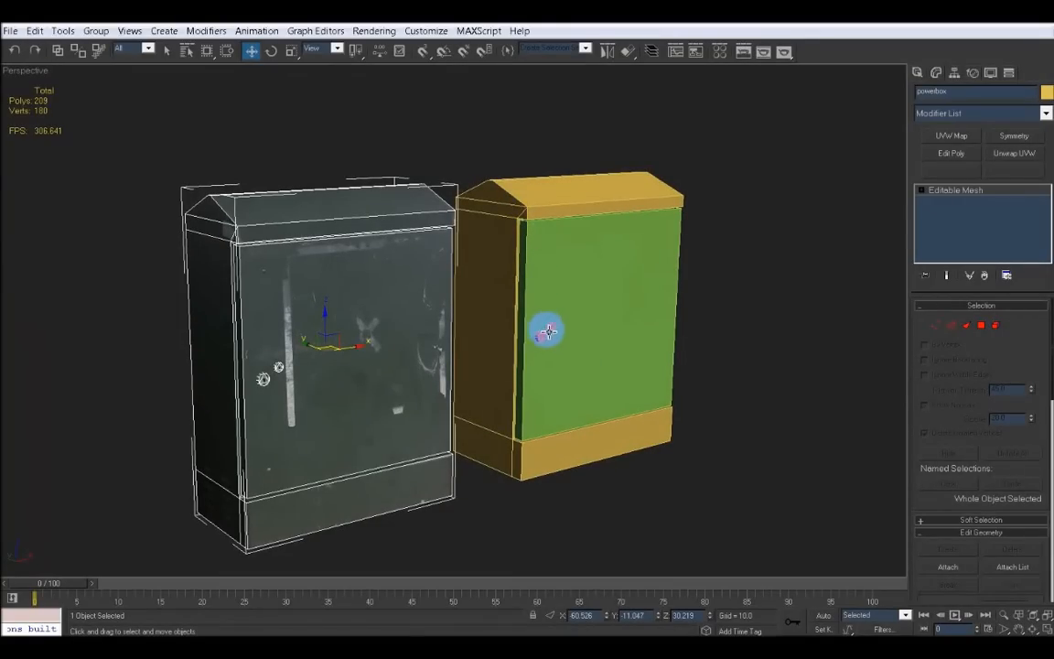
middle_click_drag(562, 334, 610, 327, "alt")
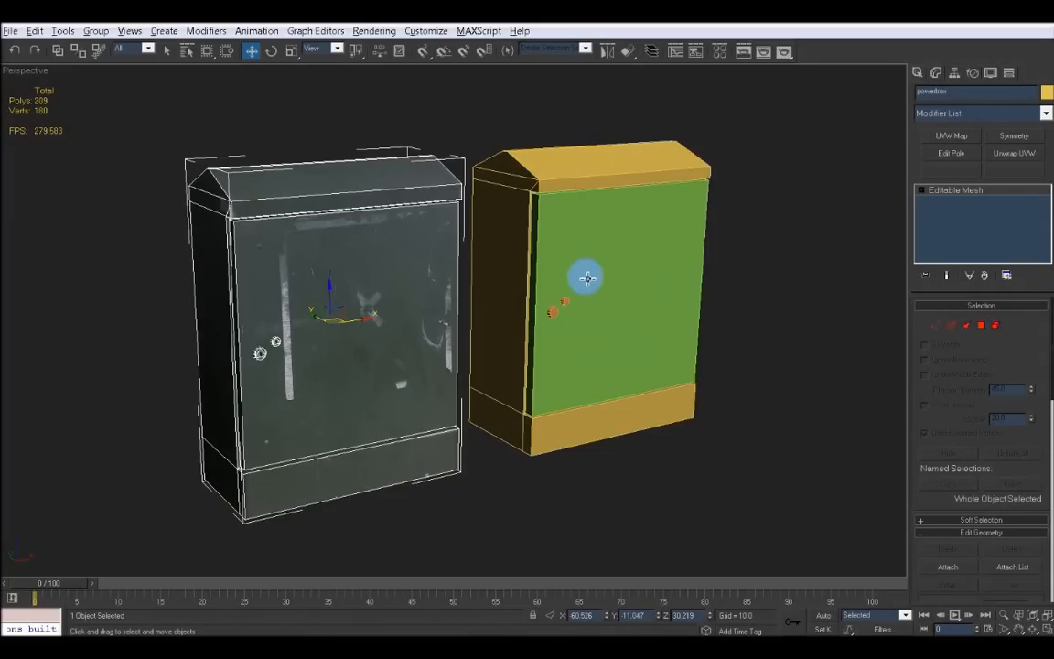
middle_click_drag(587, 277, 626, 287, "alt")
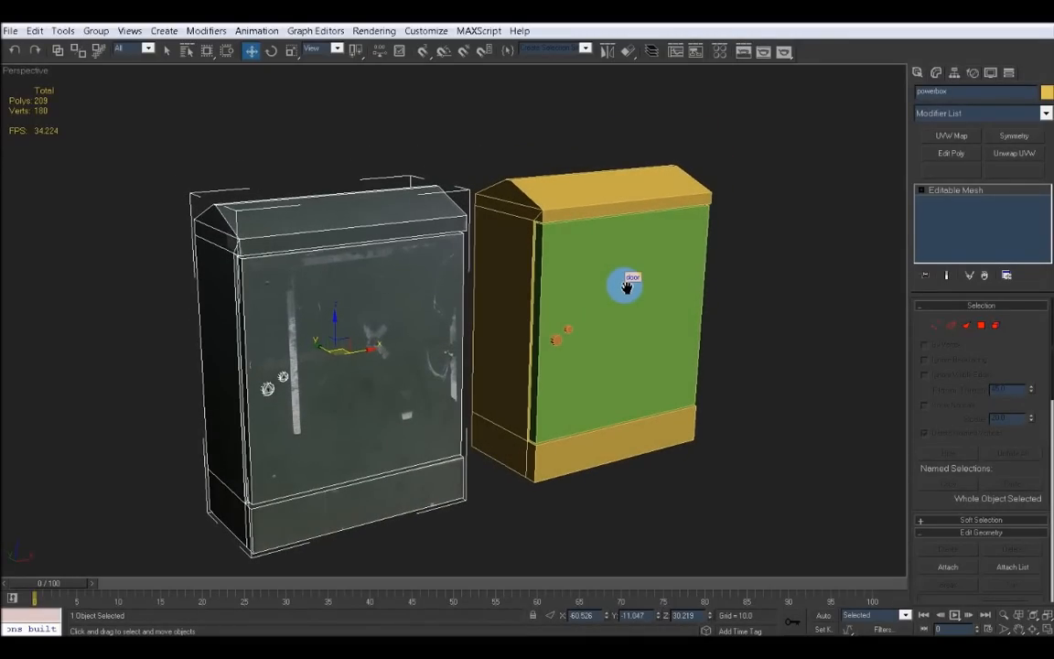